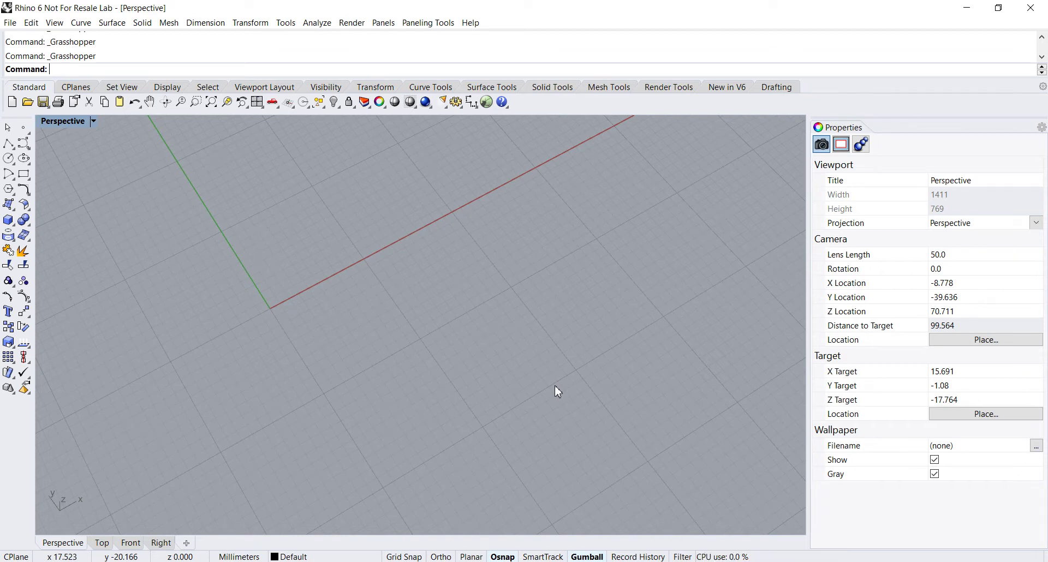
Open the mobius-holey1 definition in Grasshopper and zoom the canvas to its node graph.
click(486, 102)
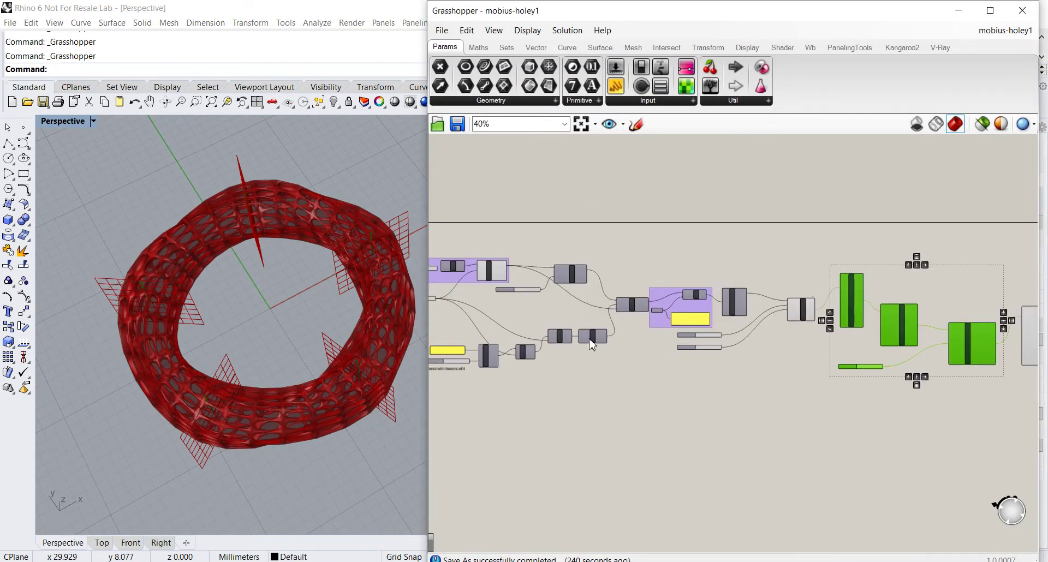
scroll(627, 311, up, 5)
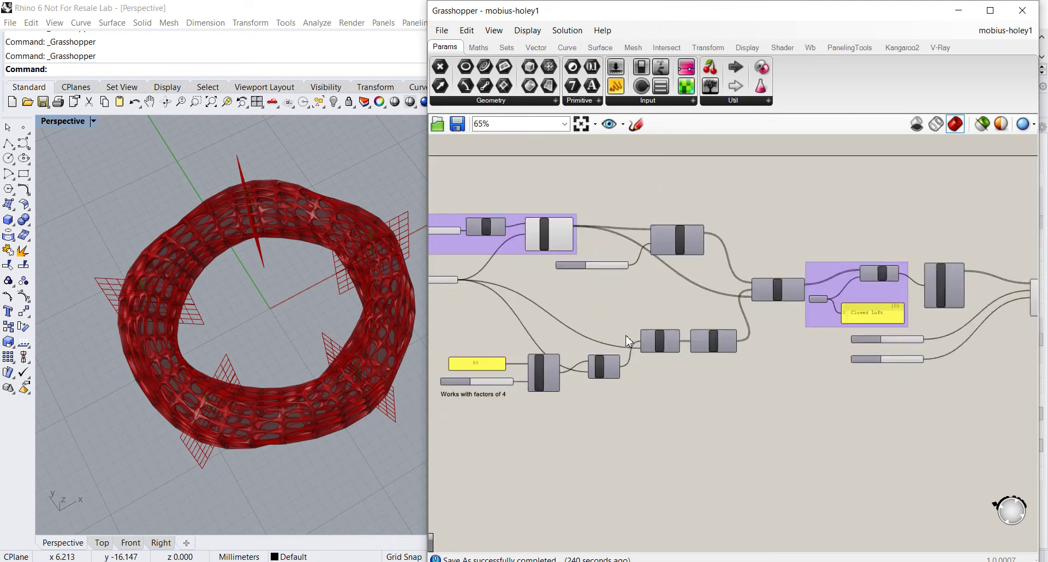
scroll(722, 325, up, 3)
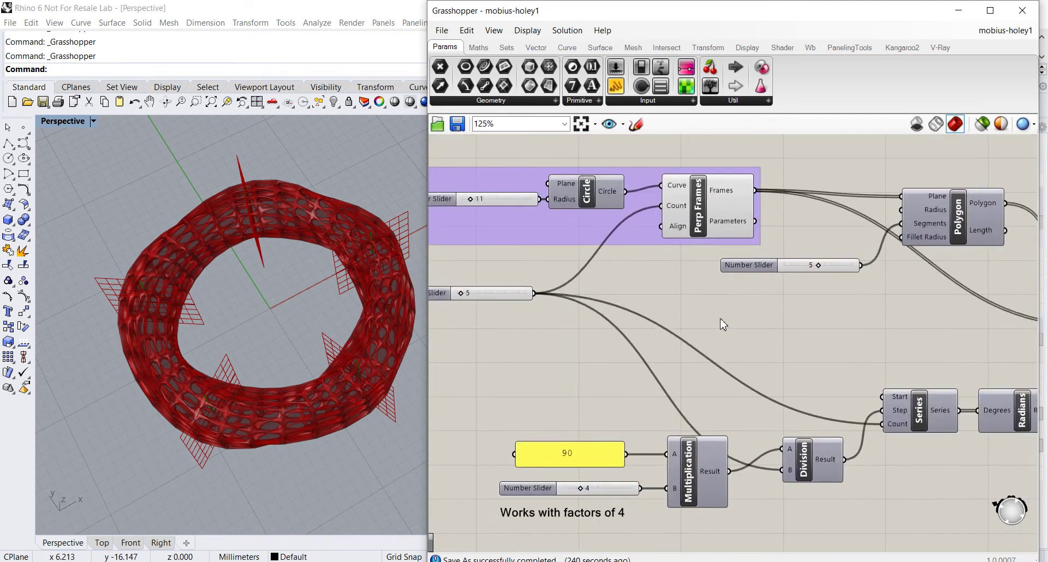
scroll(723, 323, down, 1)
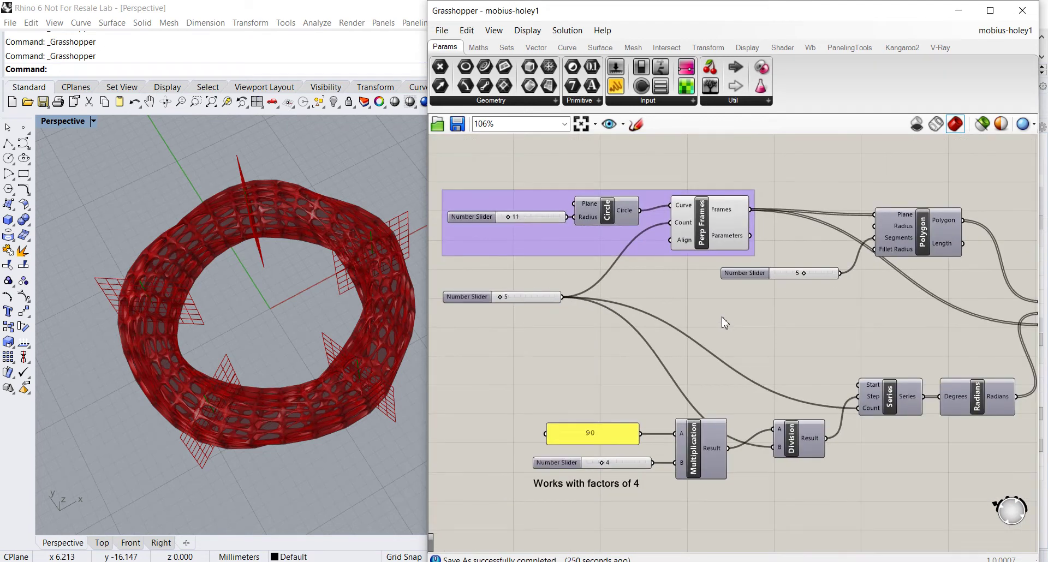
right_drag(723, 322, 741, 320)
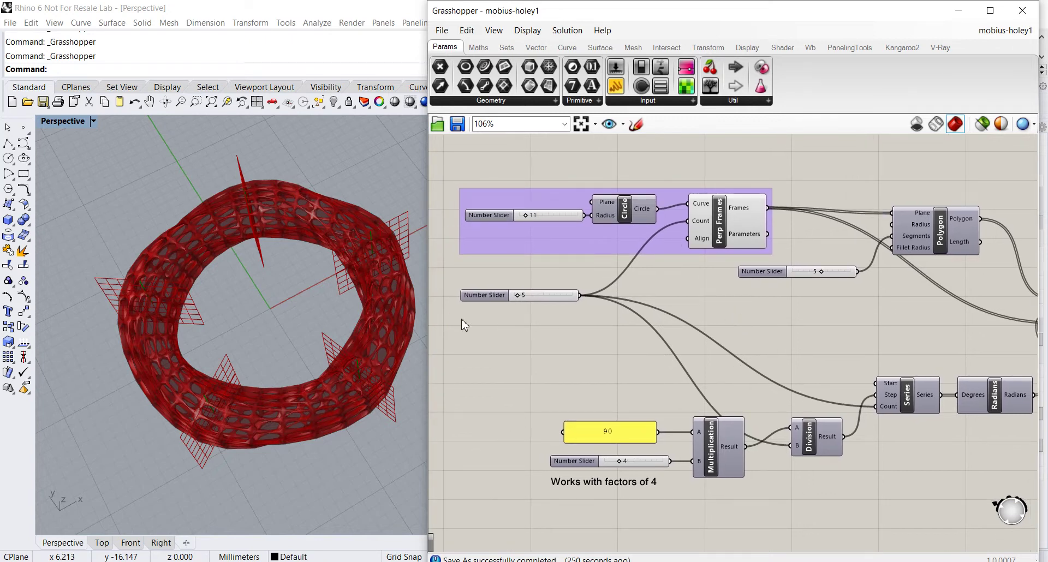
Orbit the red holey torus, then try the circle radius slider at 14 instead of 11.
right_drag(359, 310, 297, 277)
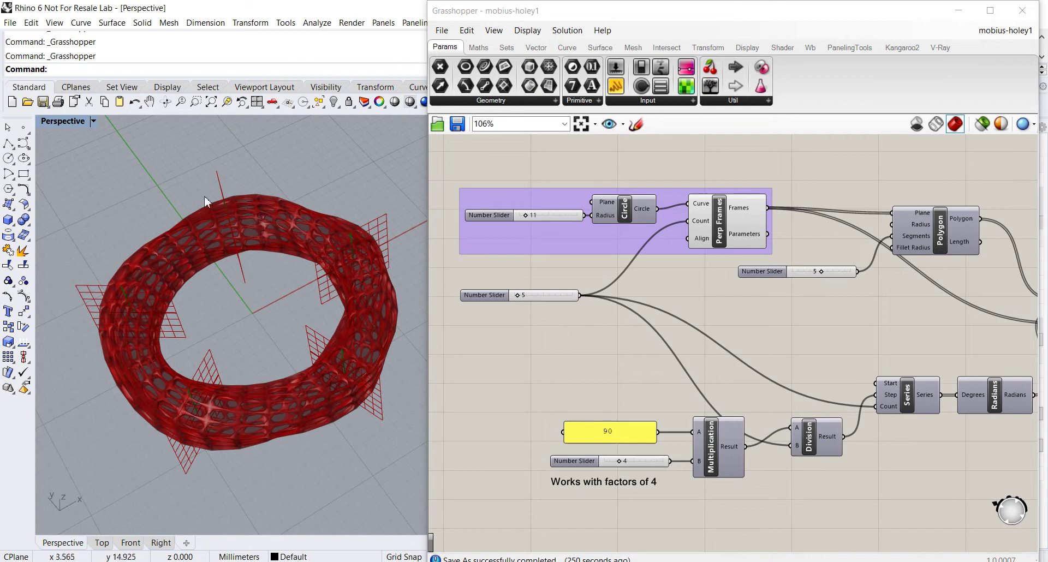
right_drag(257, 342, 415, 270)
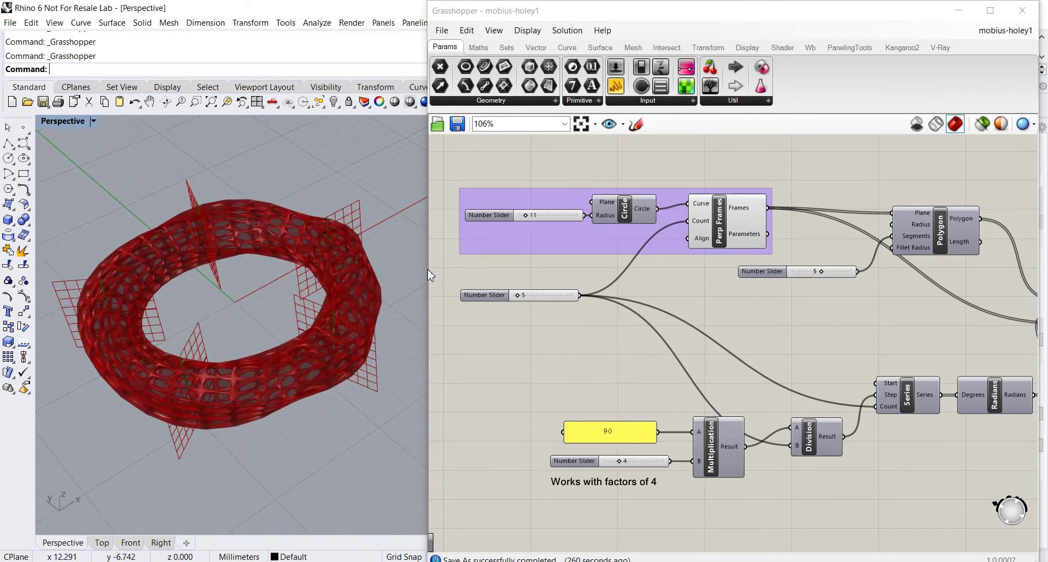
scroll(487, 225, up, 2)
scroll(613, 254, up, 2)
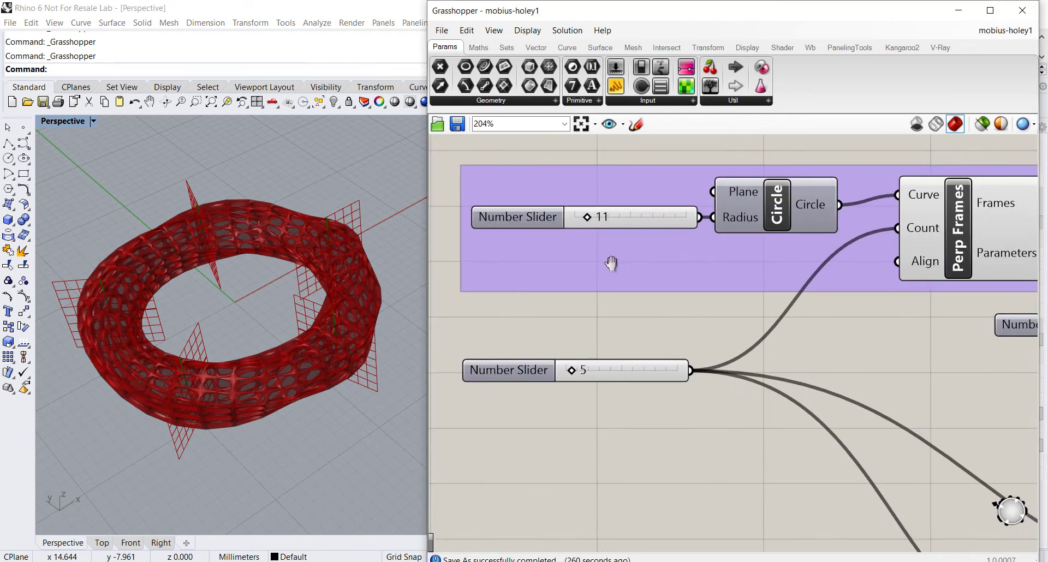
mouse_move(588, 230)
mouse_down()
mouse_move(611, 228)
mouse_move(587, 235)
mouse_move(598, 225)
mouse_up()
Set the frame-count slider to 13 and the circle radius slider to 8.
scroll(682, 319, down, 3)
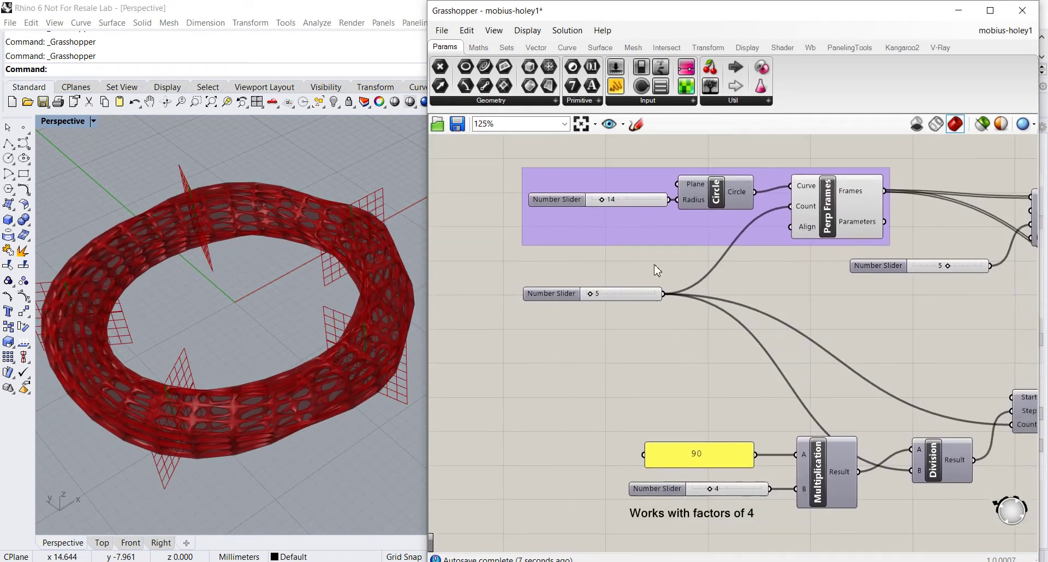
scroll(609, 298, up, 2)
mouse_move(590, 299)
mouse_down()
mouse_move(607, 297)
mouse_move(585, 305)
mouse_move(599, 300)
mouse_up()
right_drag(229, 327, 338, 297)
drag(603, 191, 600, 194)
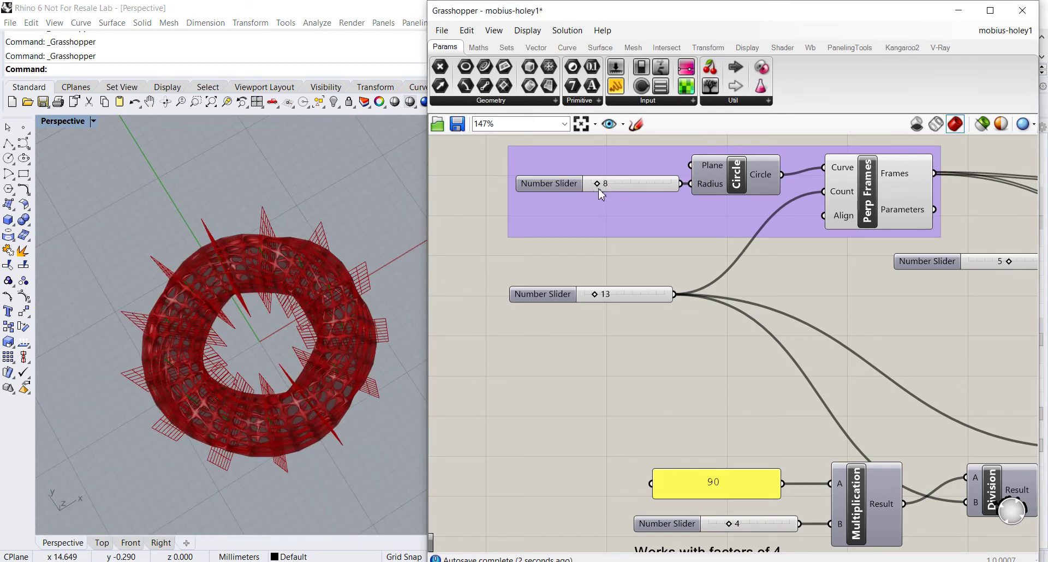
Pan the canvas across Polygon, Rotate, Loft, Picture Frame and Mesh Thicken components.
scroll(744, 269, down, 5)
scroll(734, 299, up, 3)
right_drag(734, 300, 612, 327)
scroll(695, 328, up, 4)
right_drag(903, 349, 652, 335)
Follow the definition past Mesh Thicken and orbit the torus to a low side-on angle.
scroll(652, 335, down, 2)
right_drag(928, 327, 791, 324)
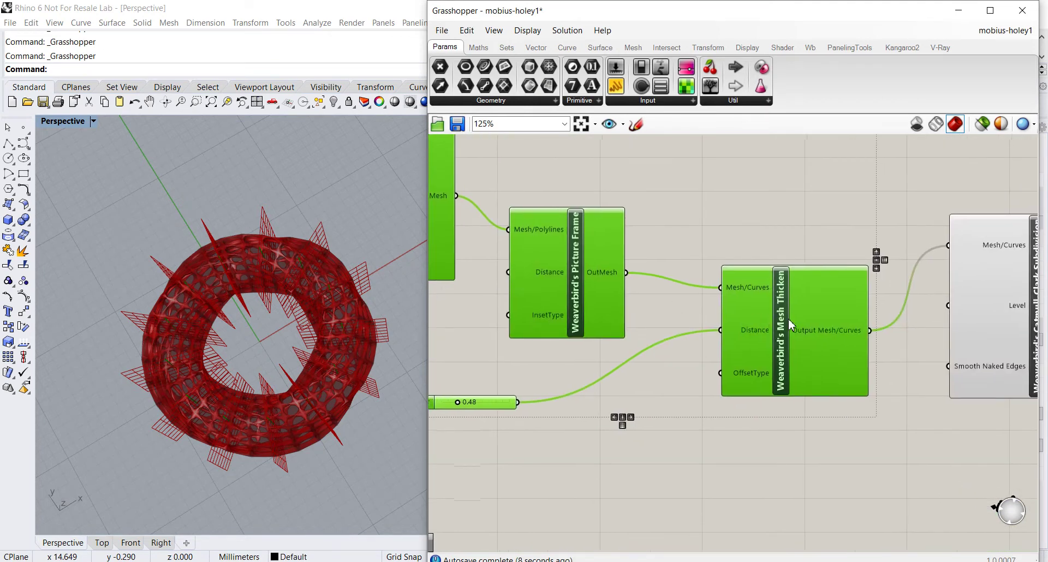
right_drag(882, 342, 540, 328)
scroll(682, 319, up, 4)
right_drag(284, 349, 269, 323)
right_drag(285, 259, 257, 306)
Centre the Weaverbird Catmull-Clark Subdivision component and display its description tooltip.
scroll(257, 306, up, 2)
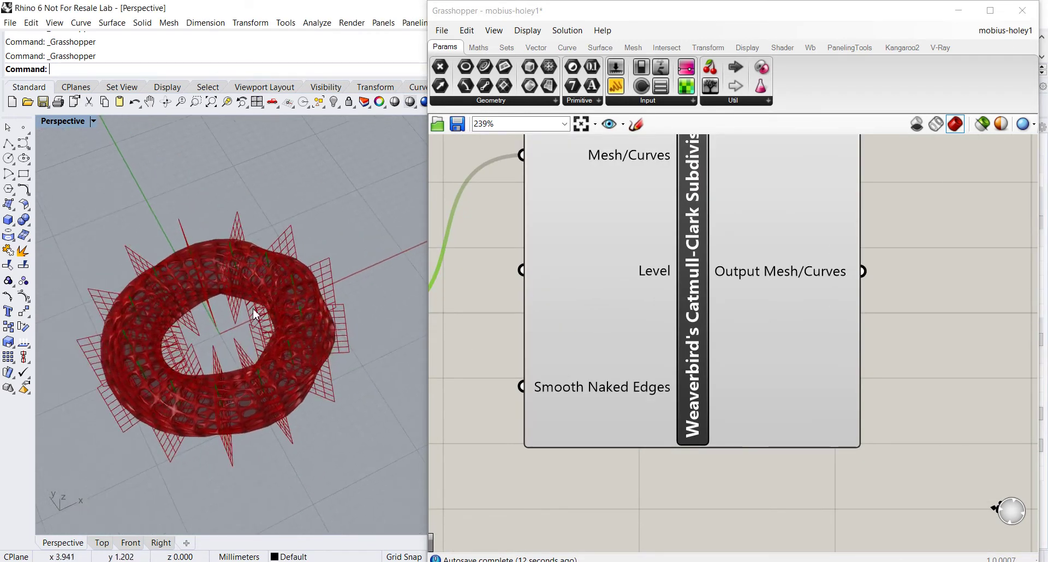
scroll(756, 272, down, 1)
right_drag(755, 275, 754, 319)
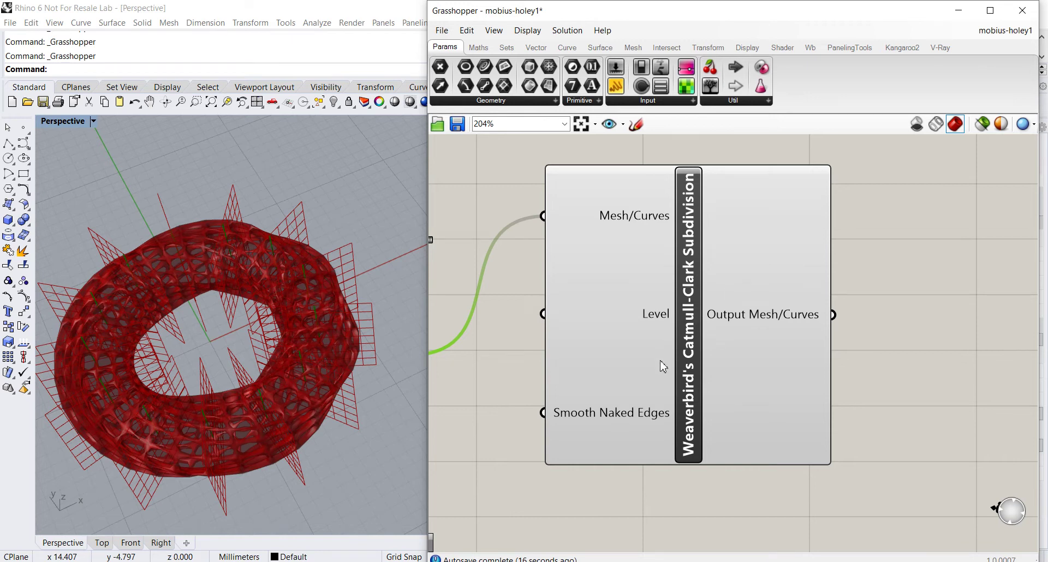
scroll(676, 338, down, 2)
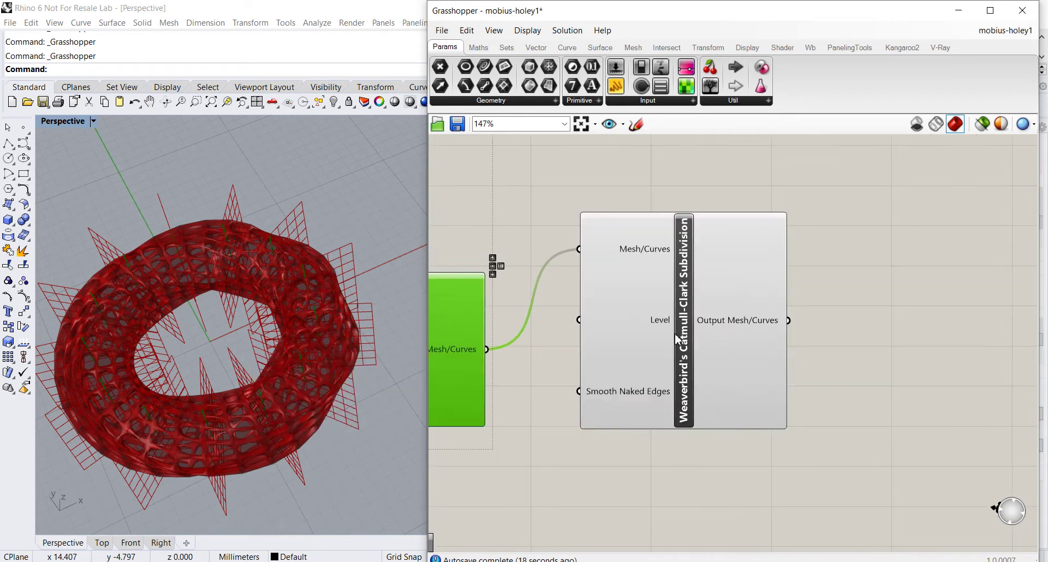
right_drag(676, 338, 659, 308)
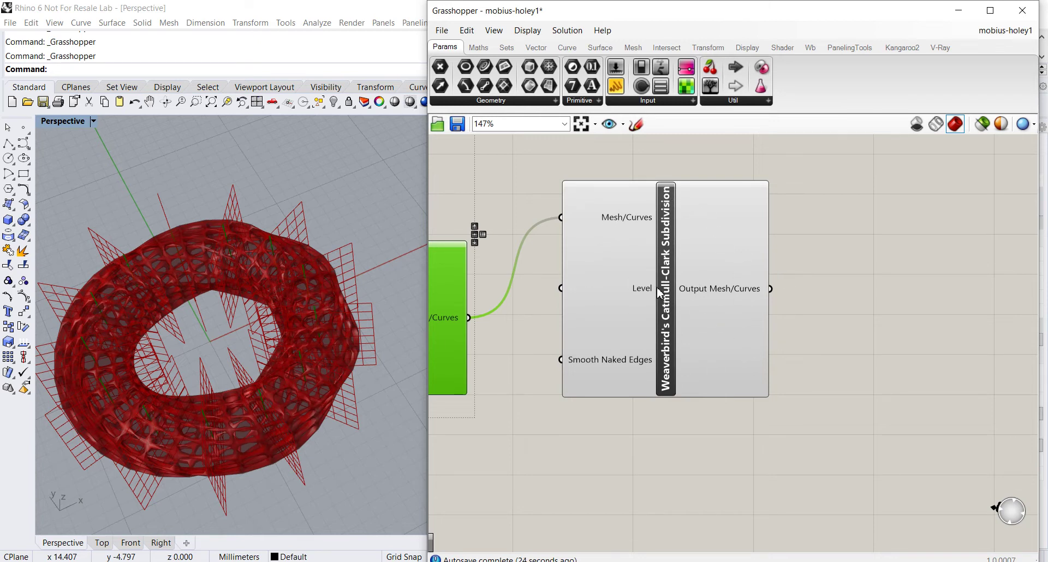
mouse_move(667, 302)
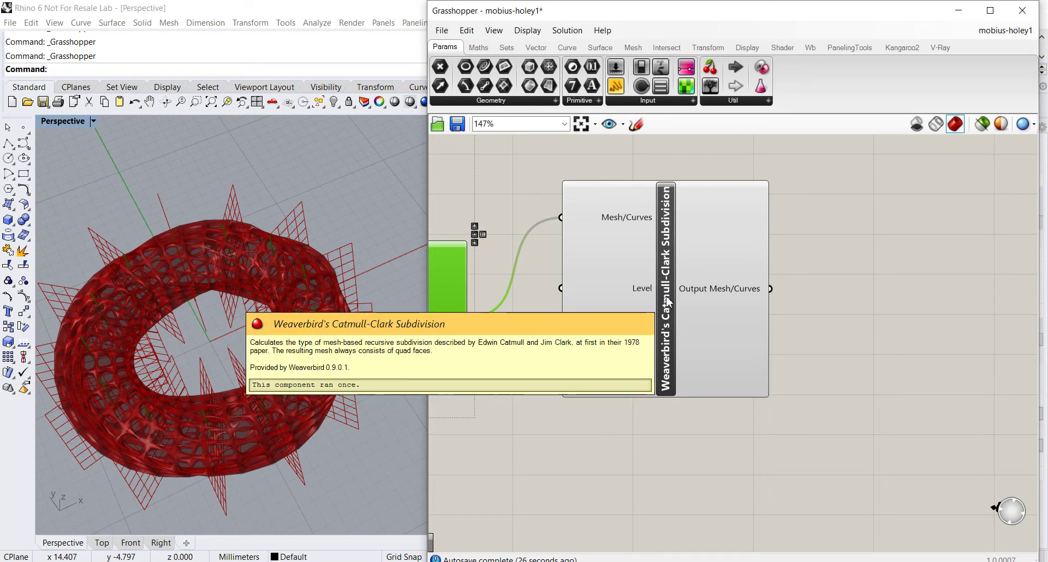
Bake the Catmull-Clark subdivided mesh into Rhino with default attributes and hide the red preview.
right_click(668, 301)
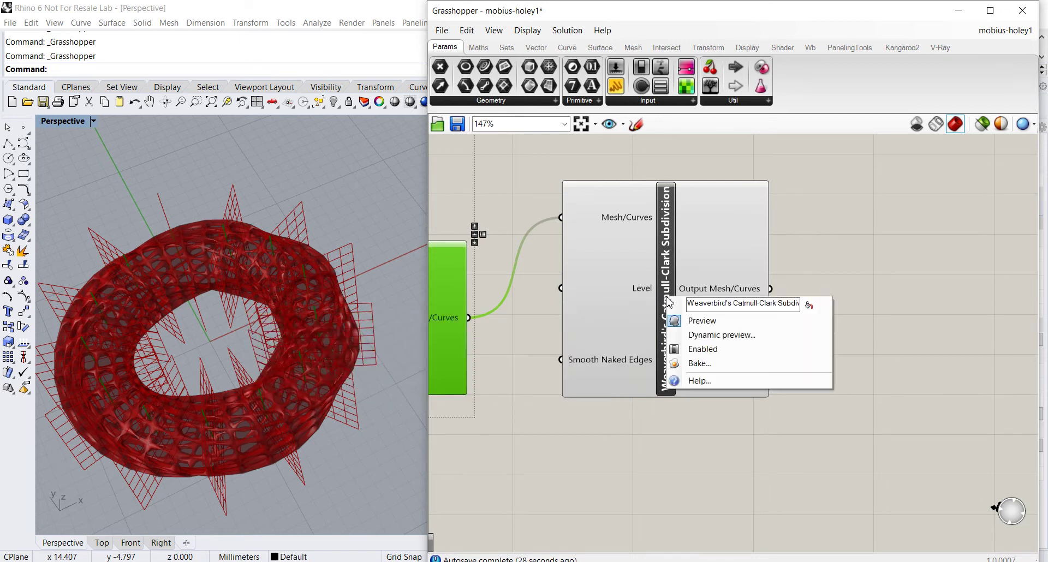
click(691, 364)
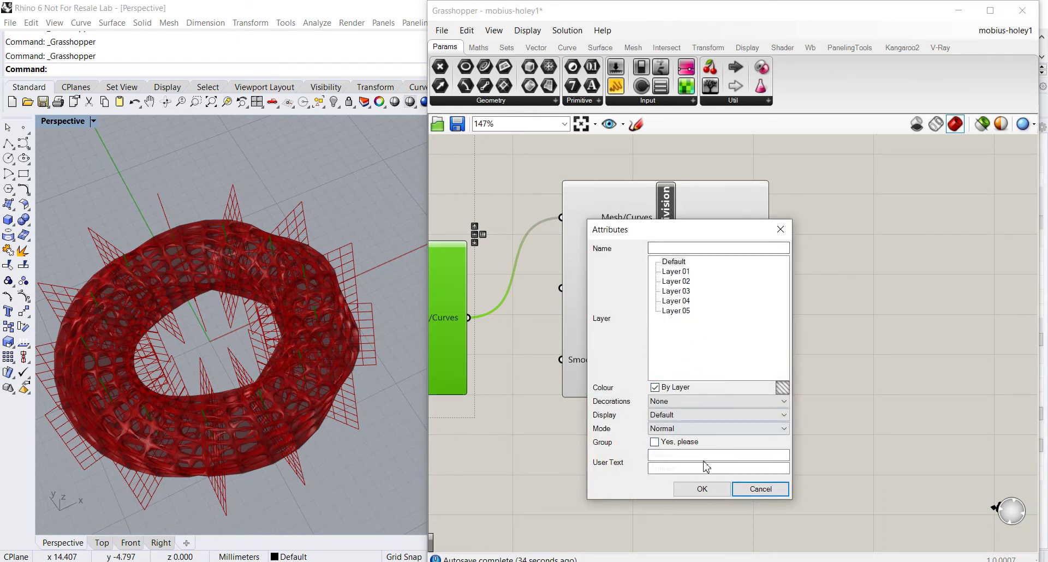
click(702, 489)
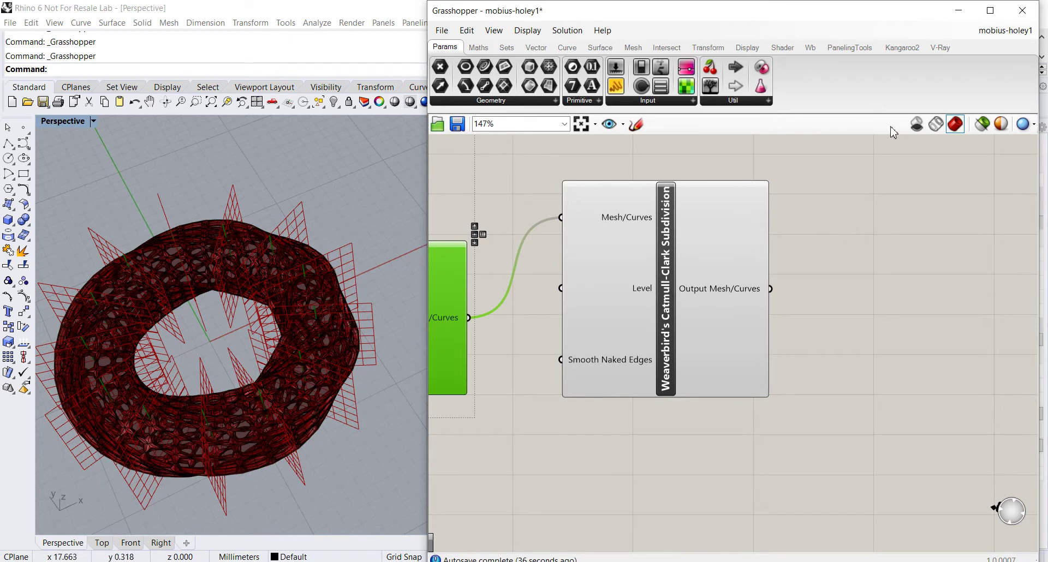
click(918, 129)
scroll(234, 362, up, 3)
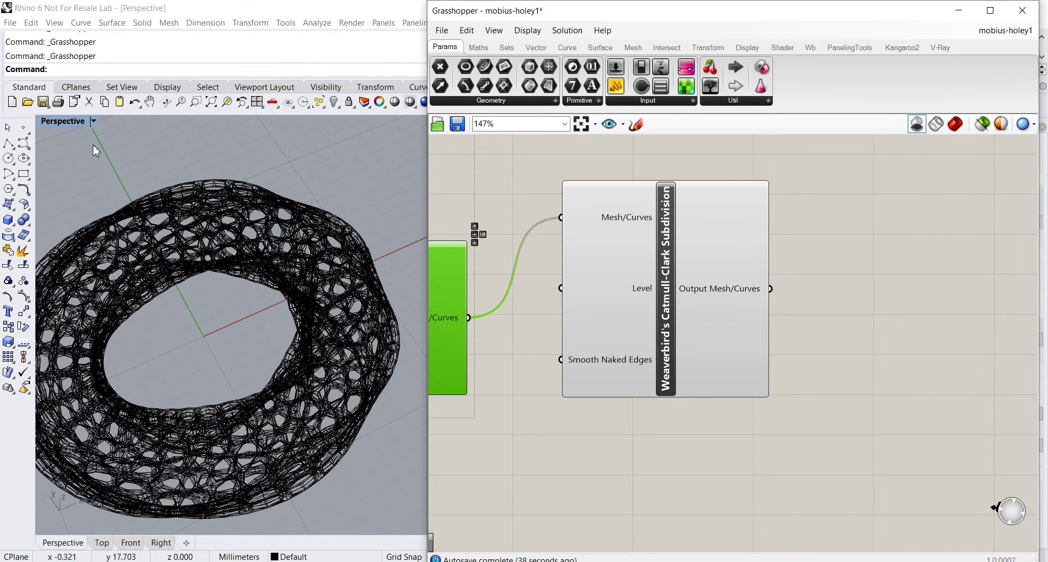
click(62, 128)
click(61, 124)
click(85, 169)
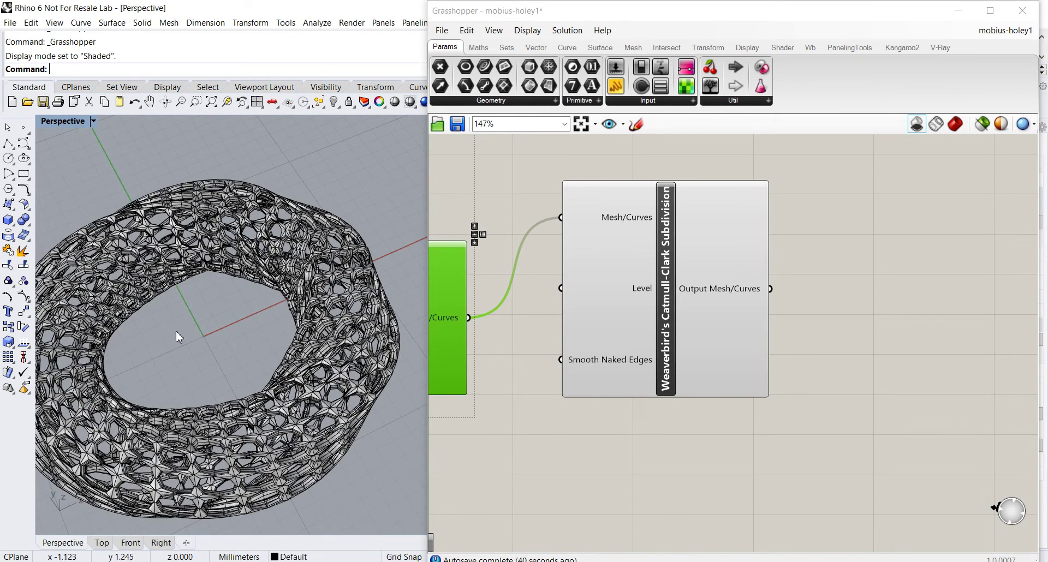
right_drag(177, 345, 239, 314)
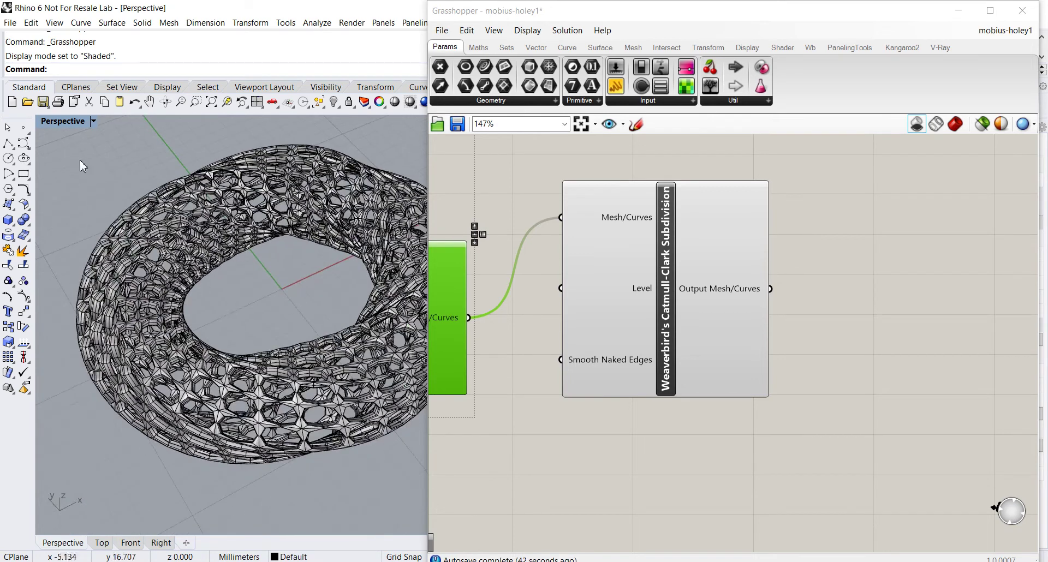
click(51, 124)
click(82, 180)
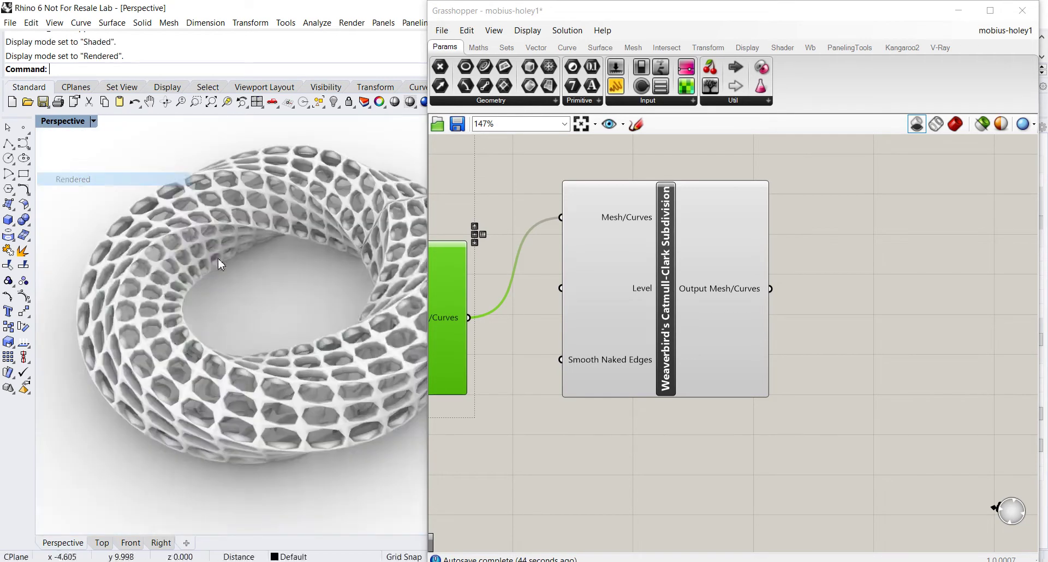
right_drag(266, 297, 254, 299)
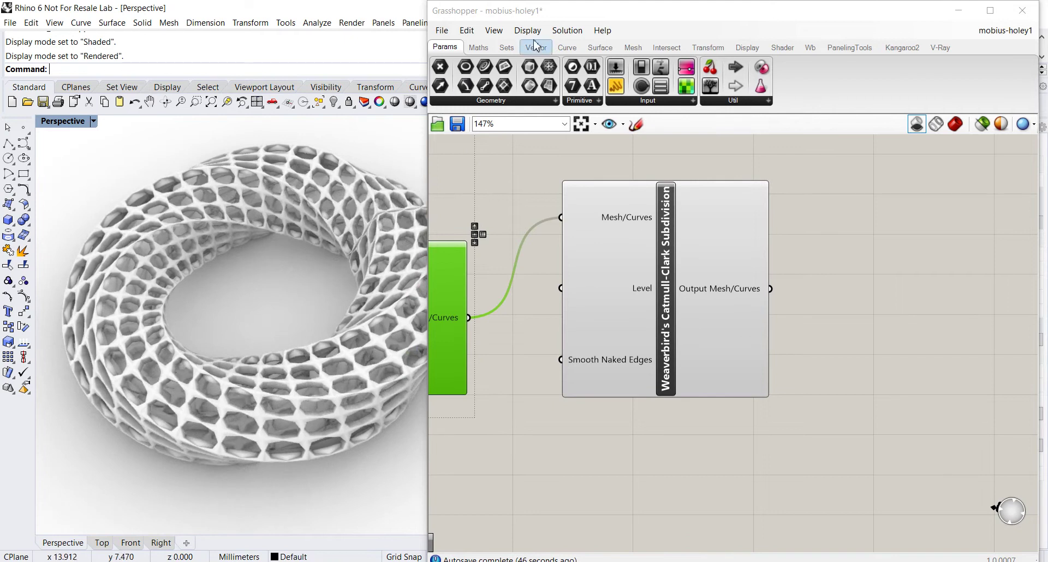
drag(588, 18, 679, 29)
scroll(300, 314, up, 5)
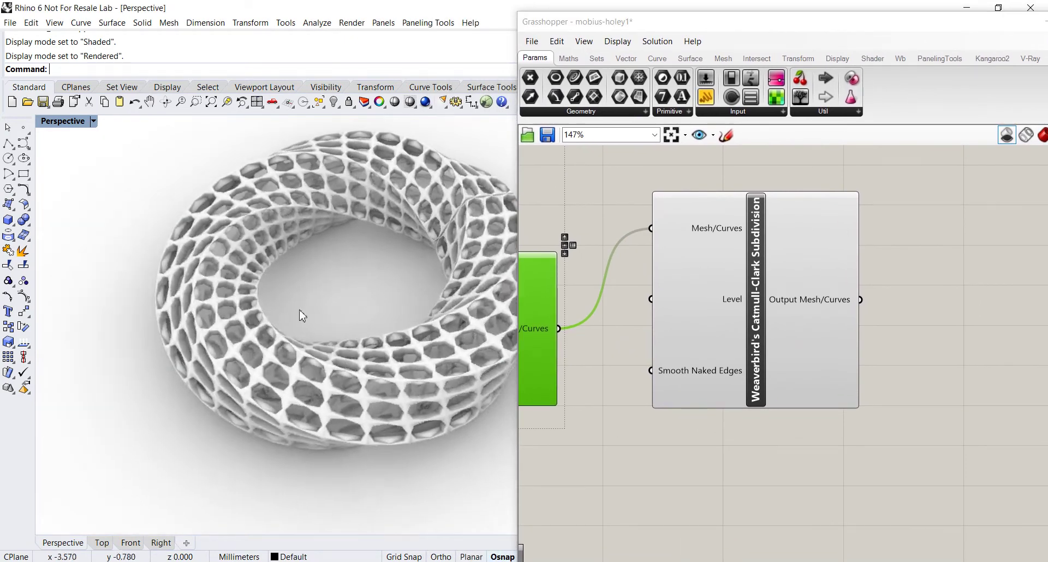
scroll(300, 315, down, 5)
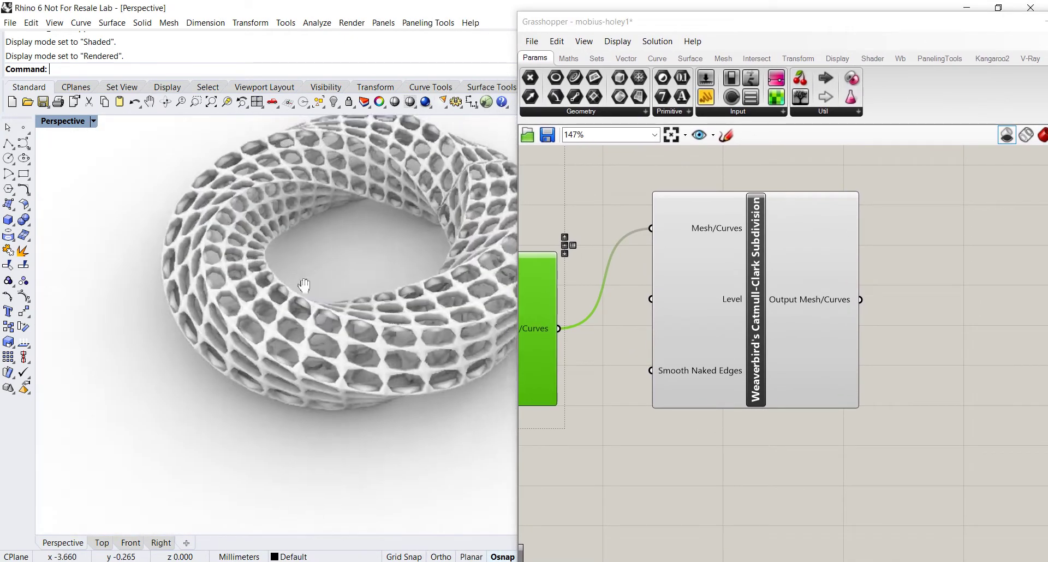
scroll(274, 308, up, 3)
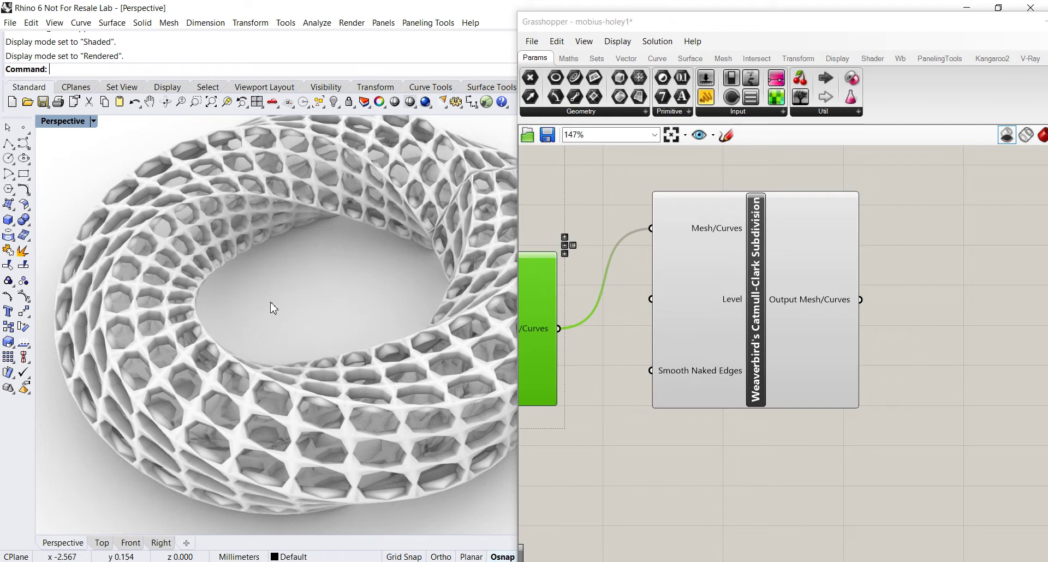
click(8, 205)
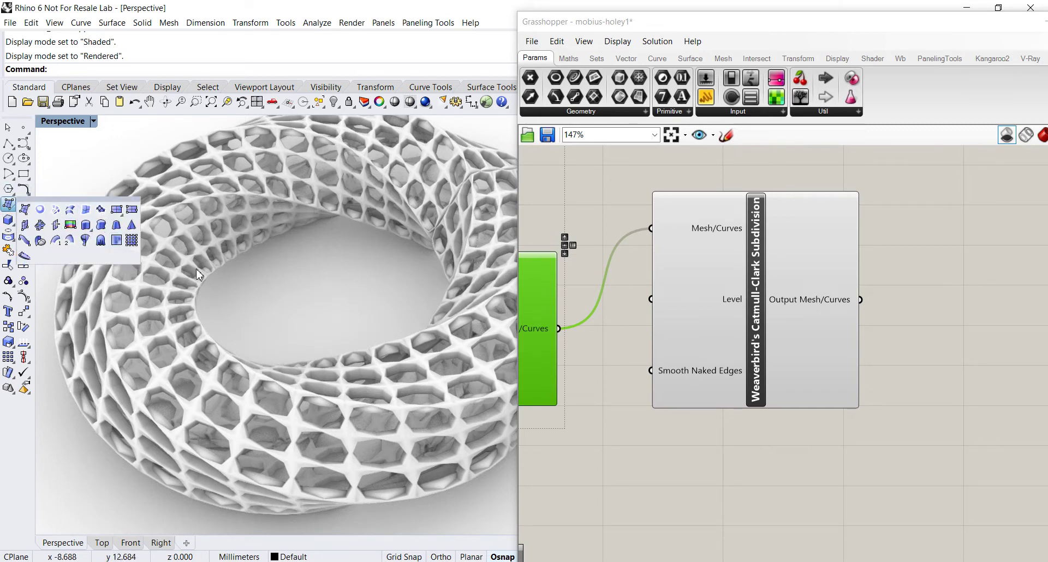
scroll(287, 294, down, 5)
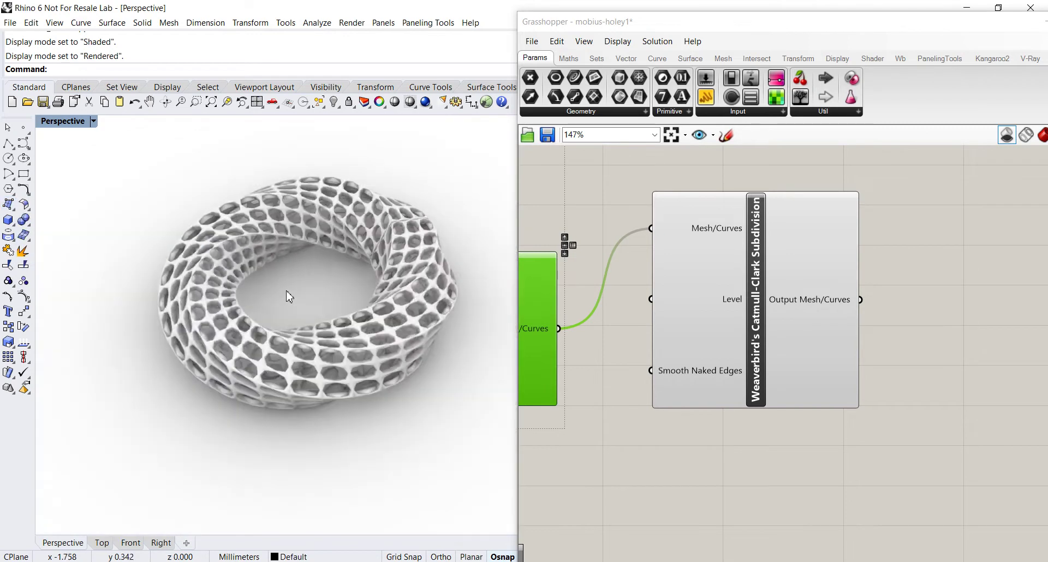
scroll(281, 297, up, 3)
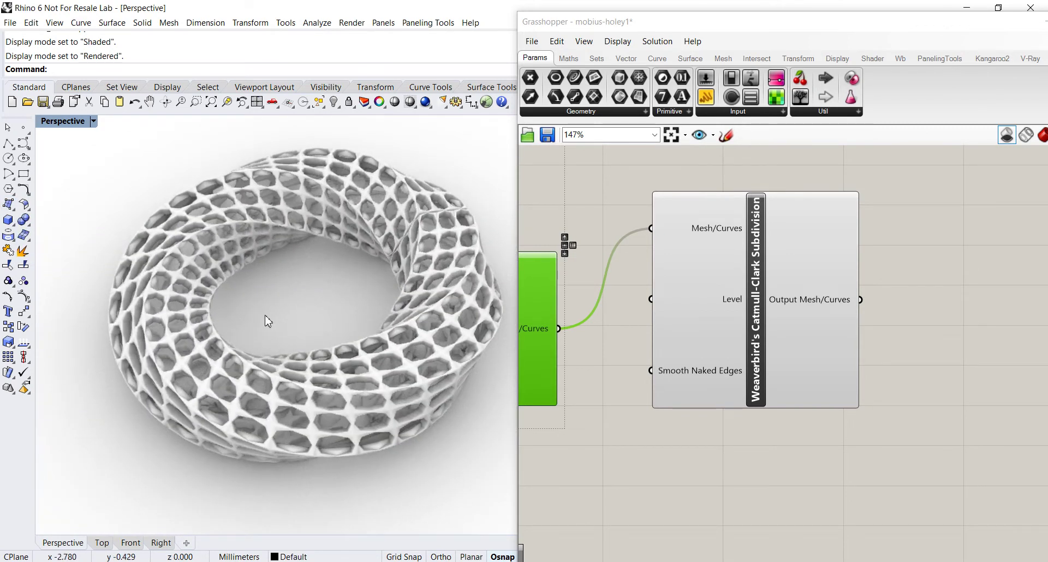
scroll(267, 320, up, 2)
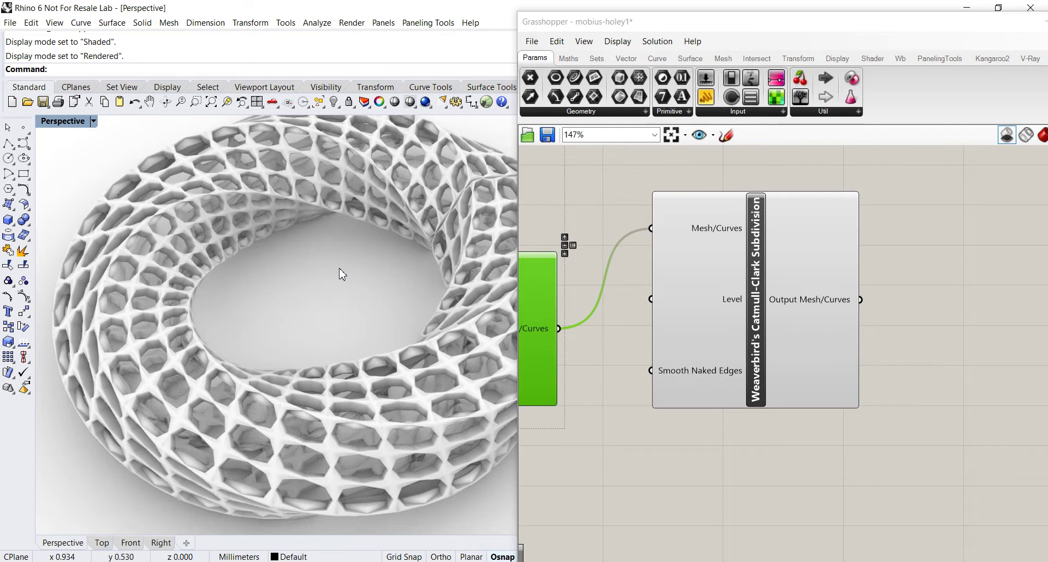
mouse_move(379, 274)
right_down()
mouse_move(360, 293)
mouse_move(398, 276)
mouse_move(369, 272)
right_up()
scroll(367, 273, up, 2)
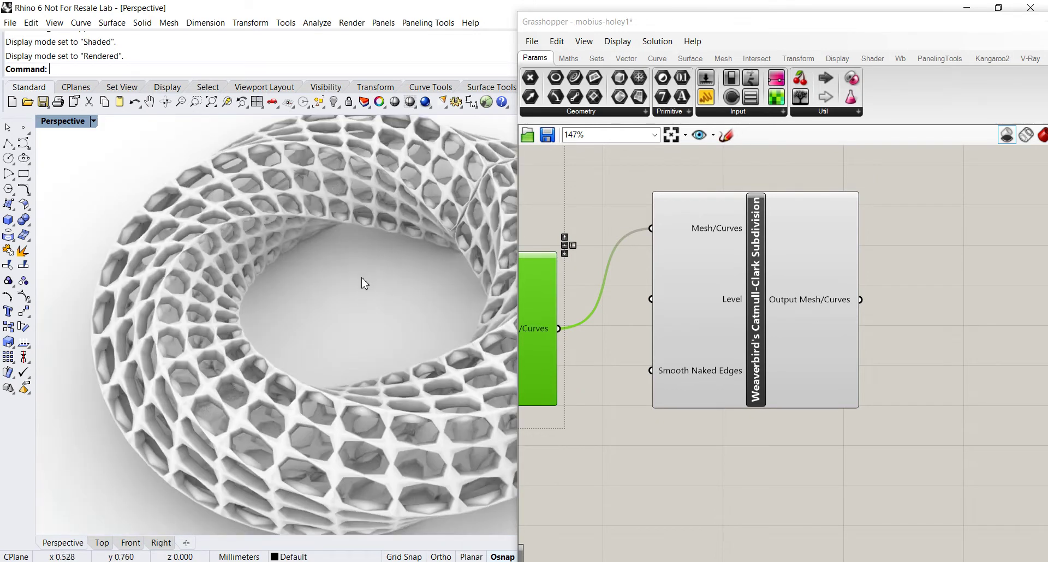
scroll(354, 289, down, 5)
shift+right_drag(334, 285, 287, 253)
Delete the baked lattice torus mesh and close the Grasshopper window.
click(284, 235)
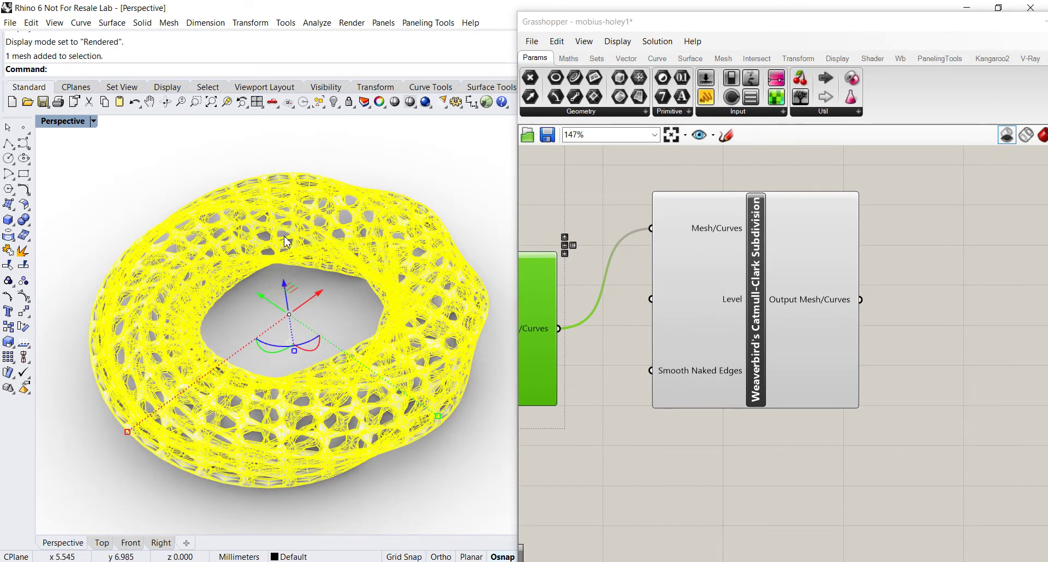
key(Delete)
double_click(877, 25)
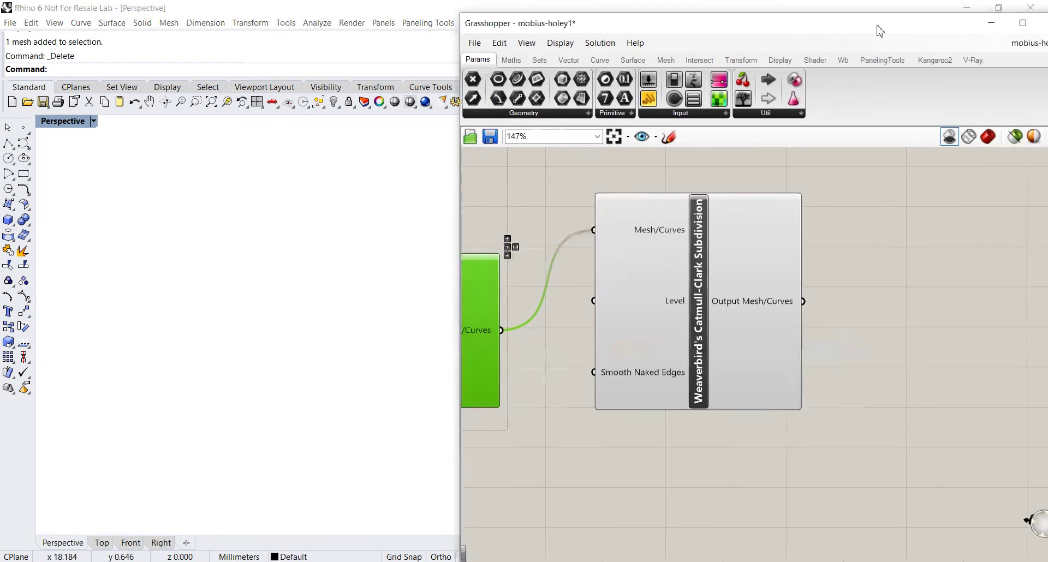
click(914, 31)
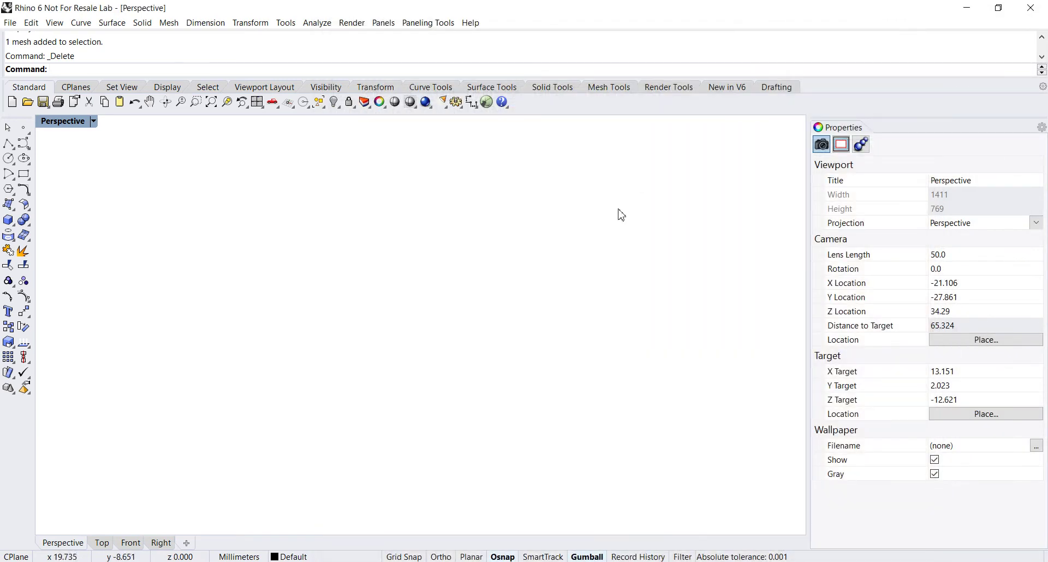
Switch the Perspective viewport to Wireframe display and adjust the view.
click(57, 123)
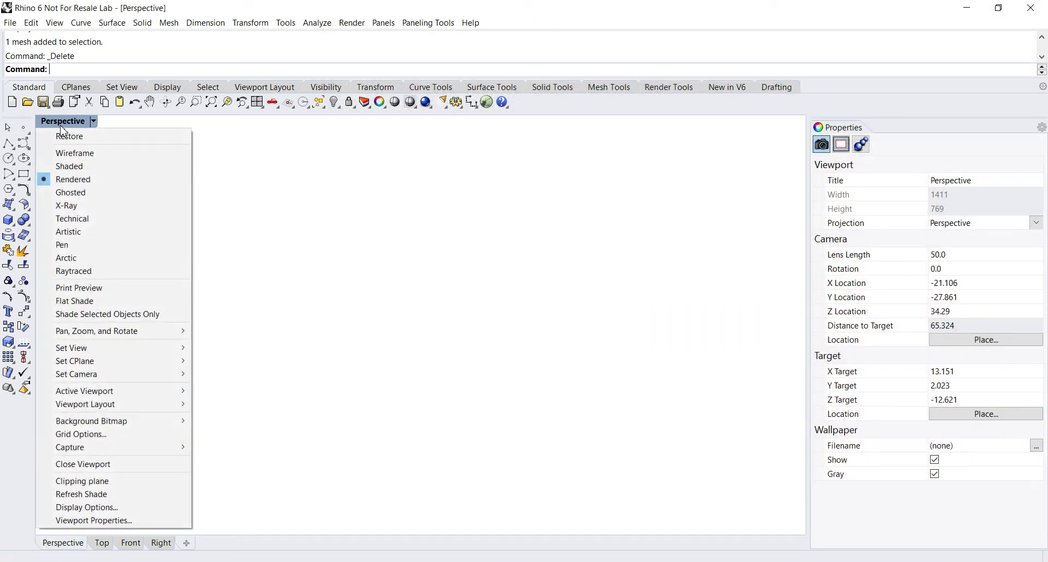
click(70, 154)
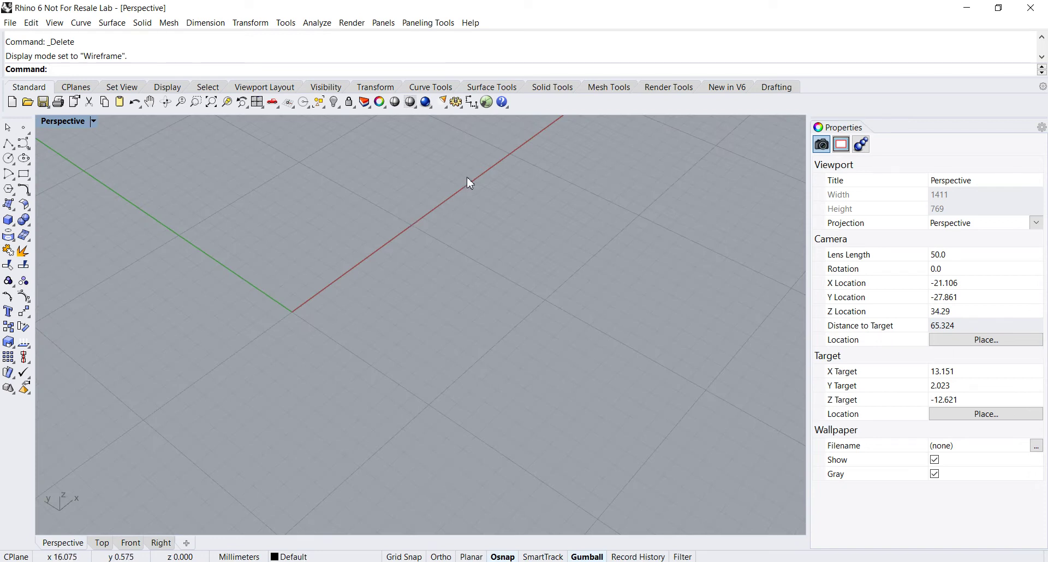
shift+right_drag(467, 179, 476, 227)
scroll(498, 228, up, 2)
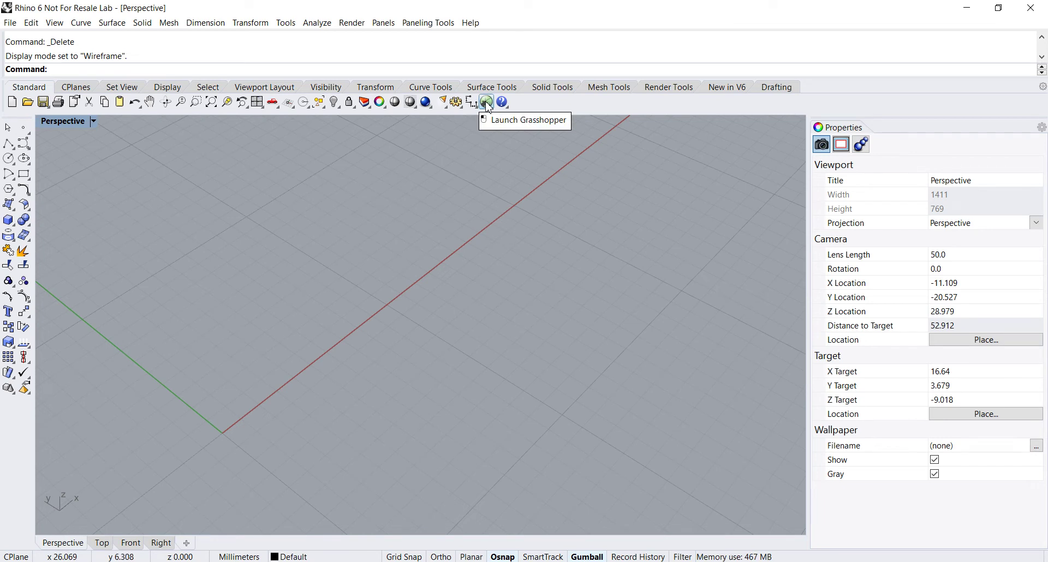
Launch Grasshopper, create a new blank document, and place its window at the screen top.
click(487, 102)
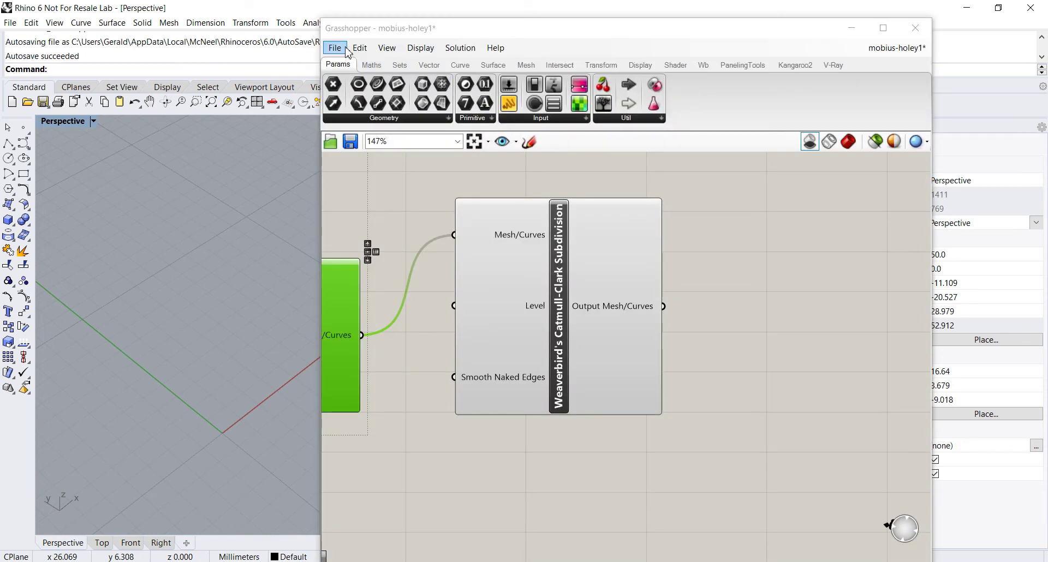
click(334, 48)
click(361, 64)
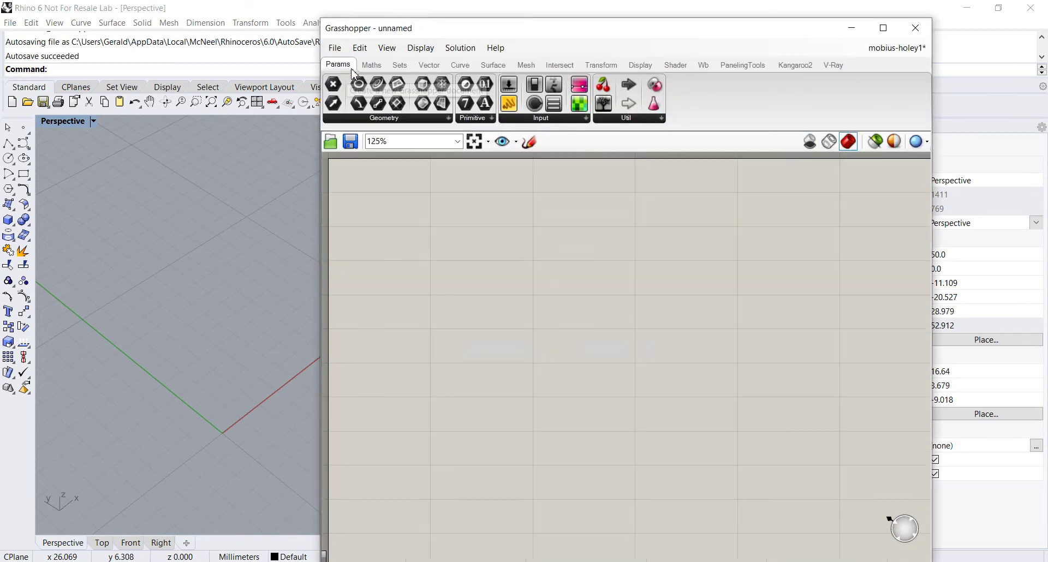
drag(588, 33, 635, 24)
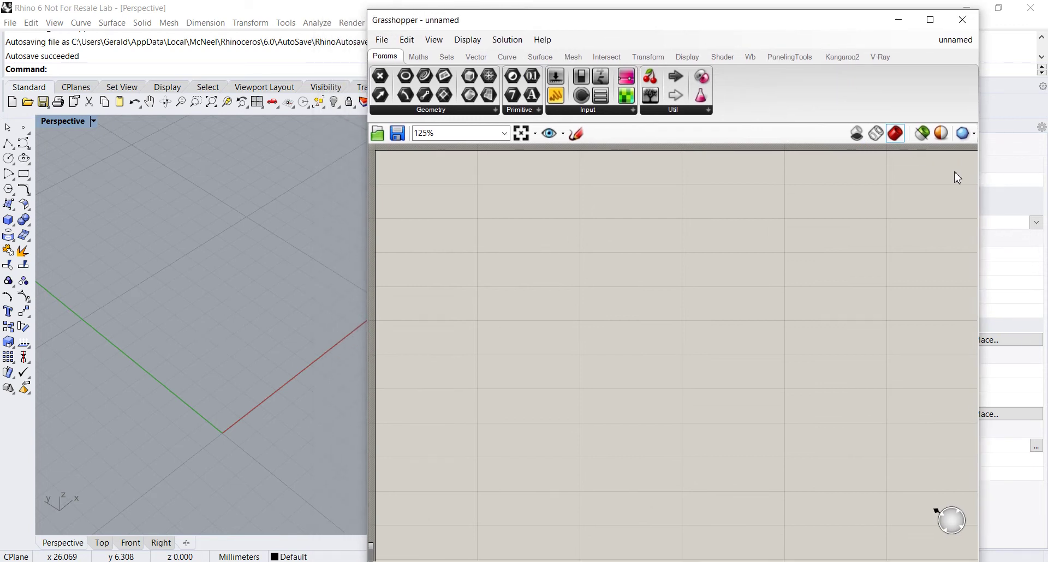
drag(978, 180, 1042, 180)
drag(857, 36, 859, 16)
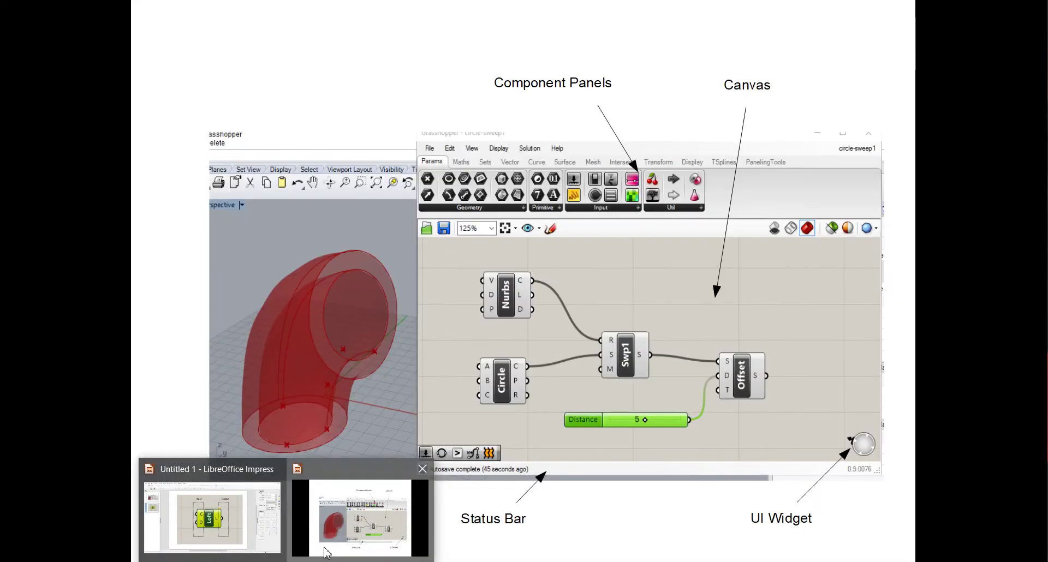
click(355, 520)
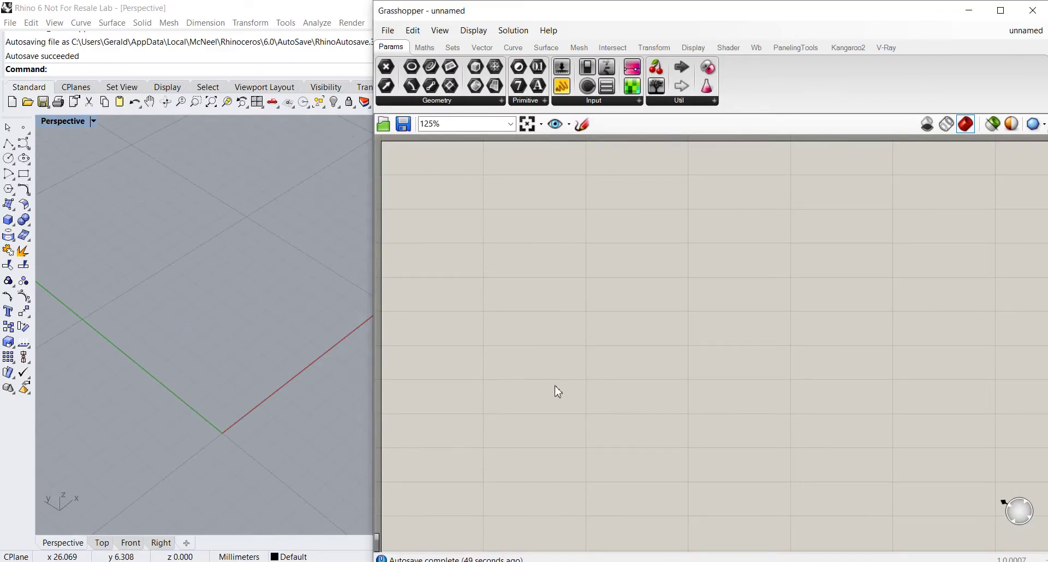
scroll(585, 342, up, 2)
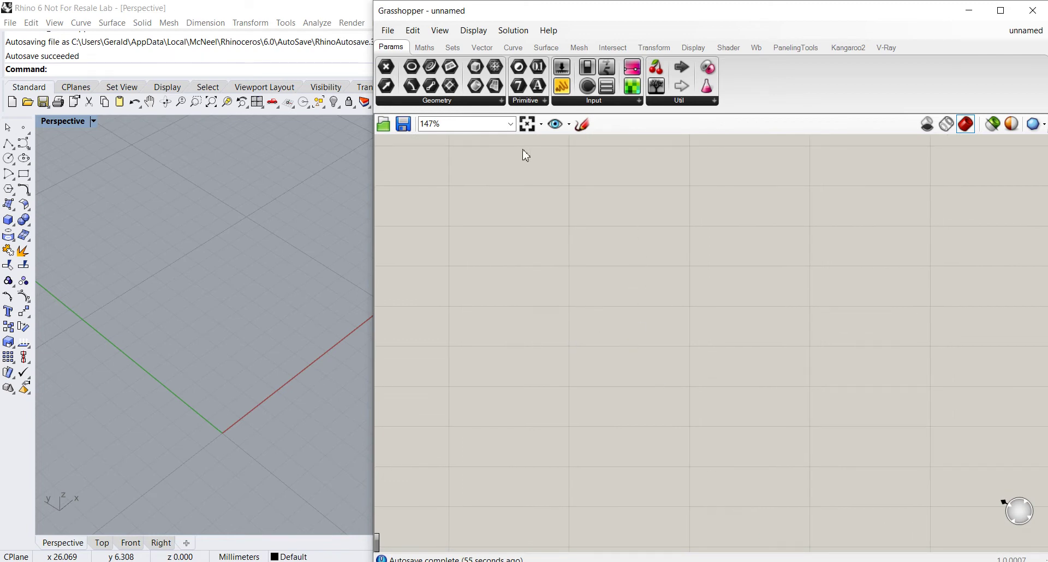
click(464, 101)
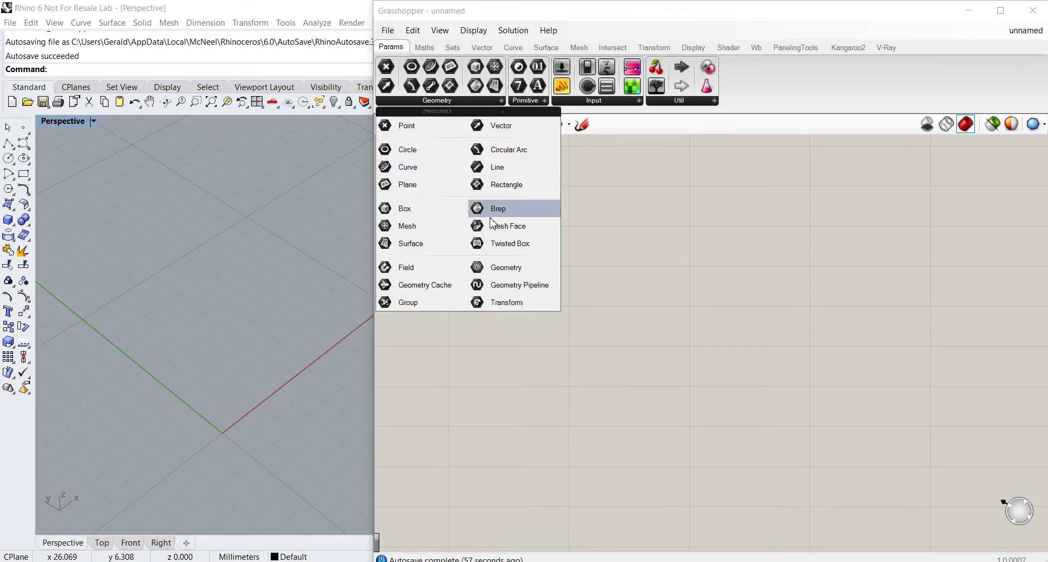
click(501, 268)
click(687, 309)
scroll(682, 308, up, 5)
click(644, 312)
scroll(644, 312, down, 3)
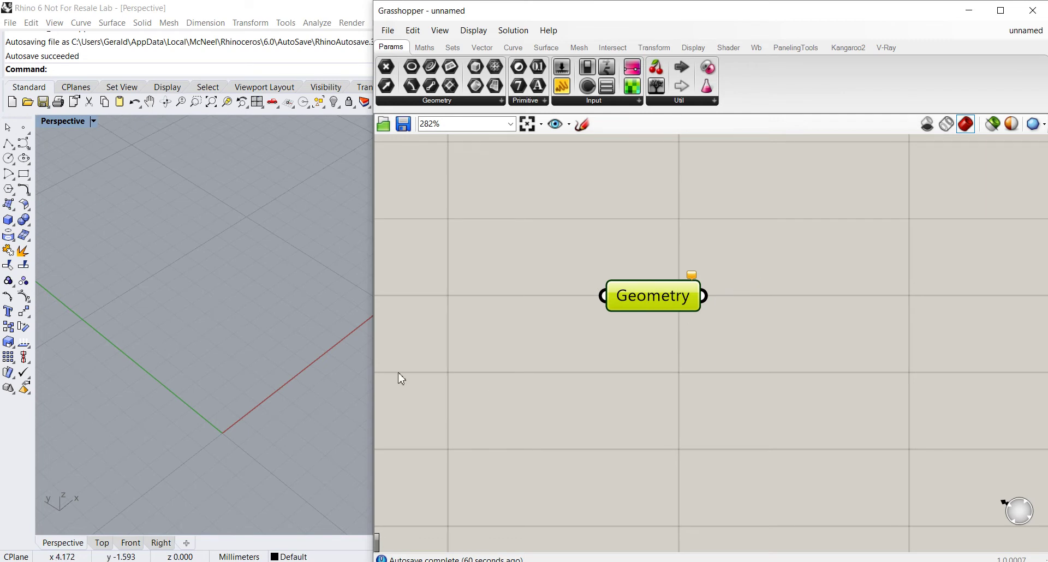
drag(649, 300, 619, 311)
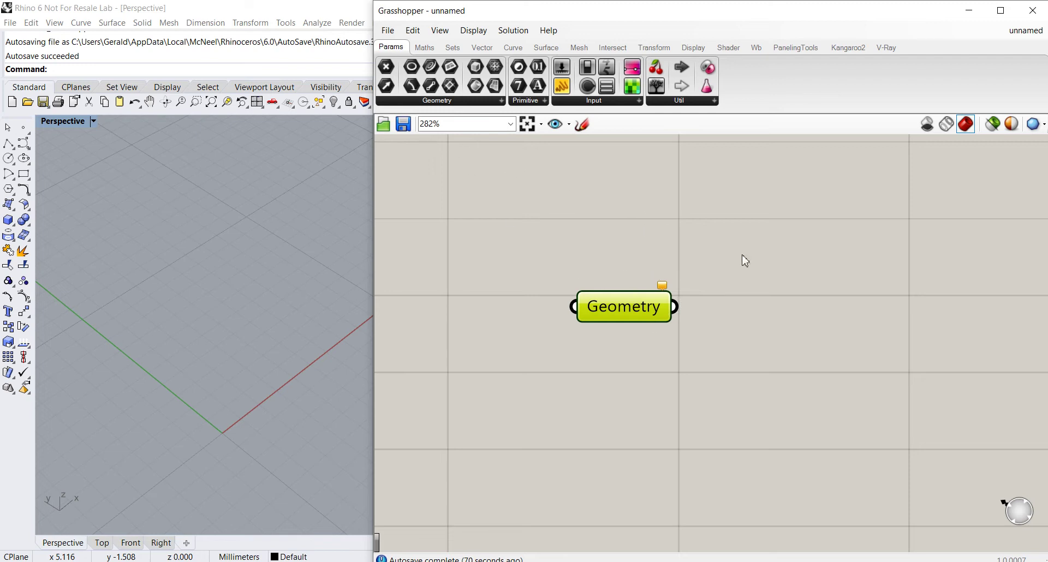
mouse_move(630, 316)
key(Delete)
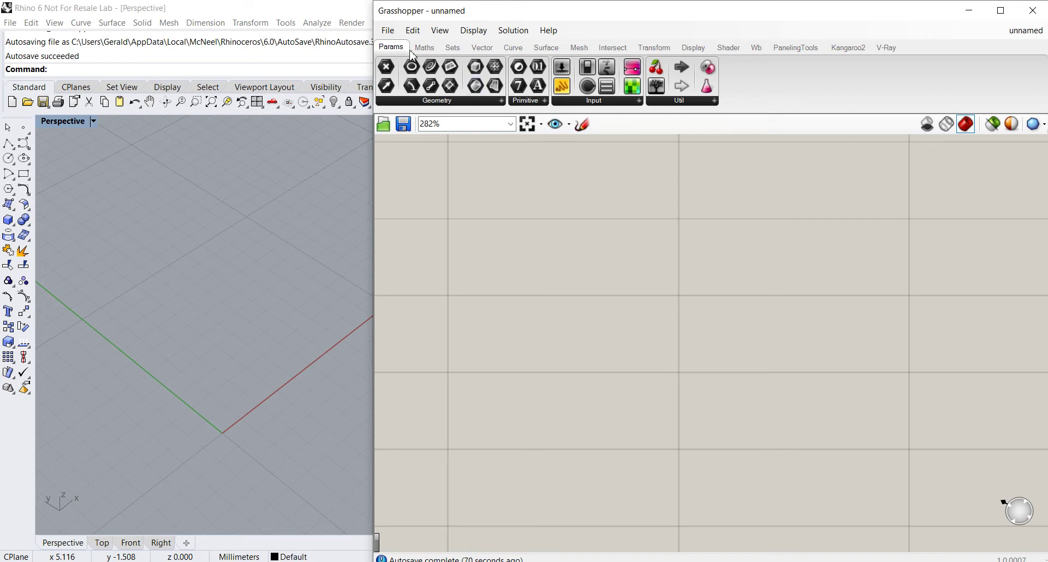
click(465, 103)
drag(487, 269, 667, 343)
scroll(657, 335, up, 2)
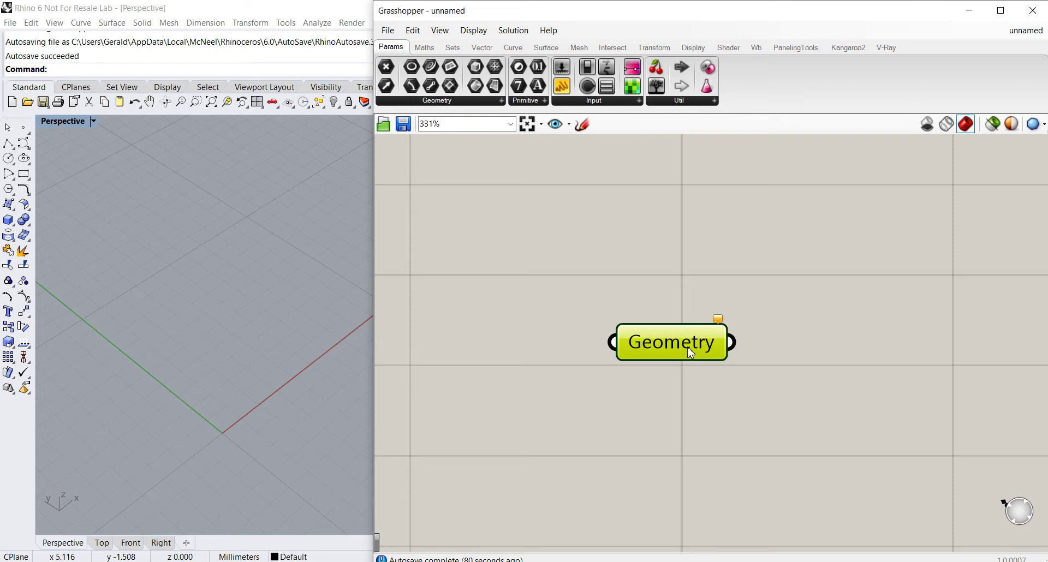
key(Delete)
scroll(655, 234, down, 2)
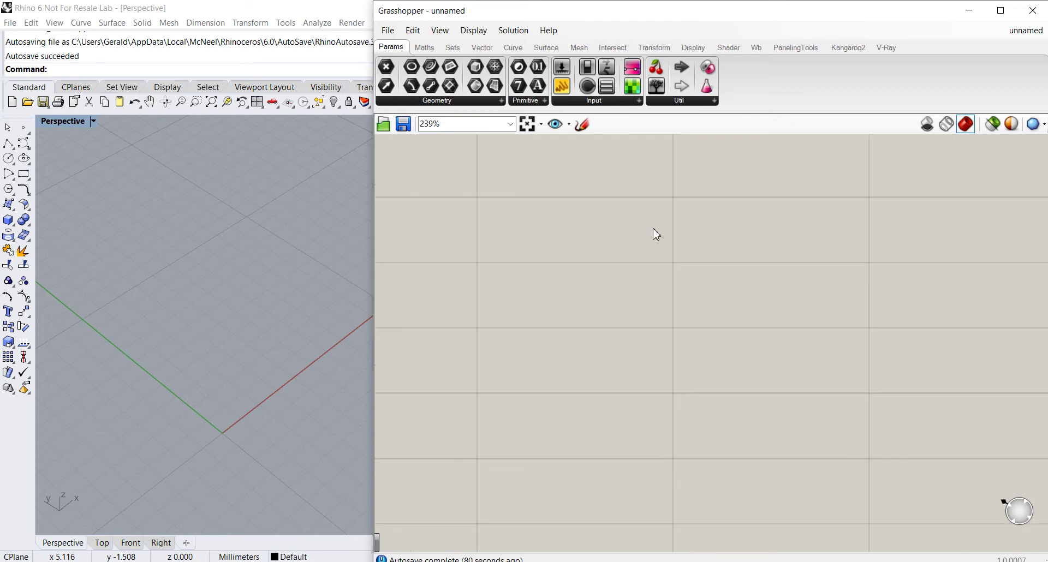
Place a trial TC Geometry component via the 'ge' search, move it, then delete it.
double_click(595, 310)
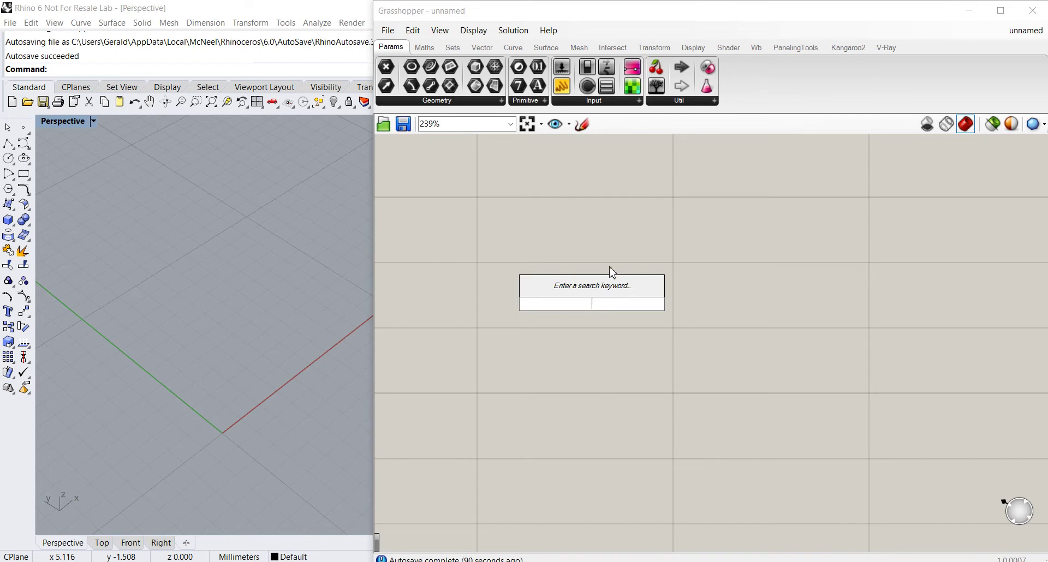
text(ge)
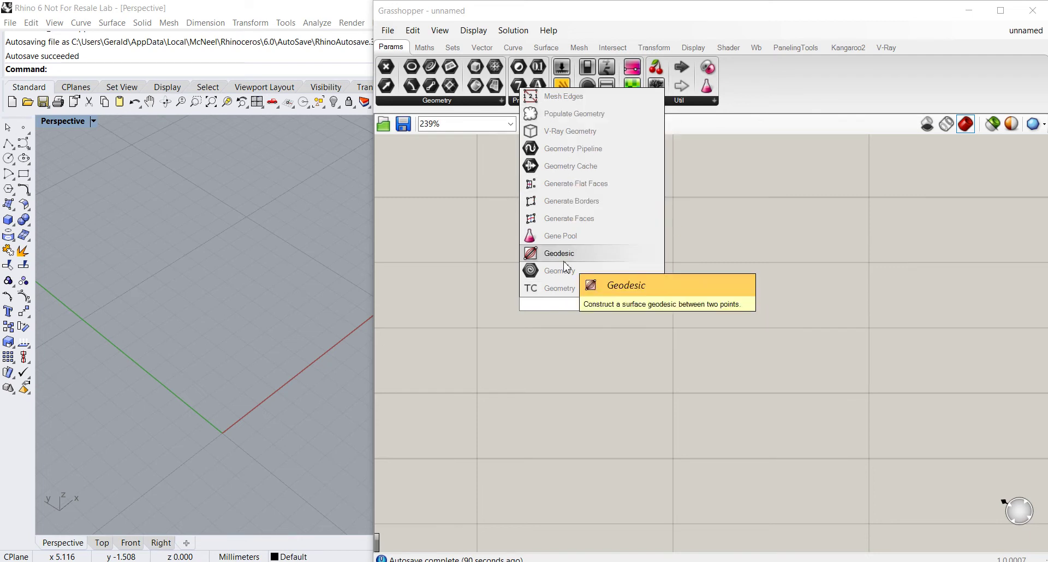
click(562, 288)
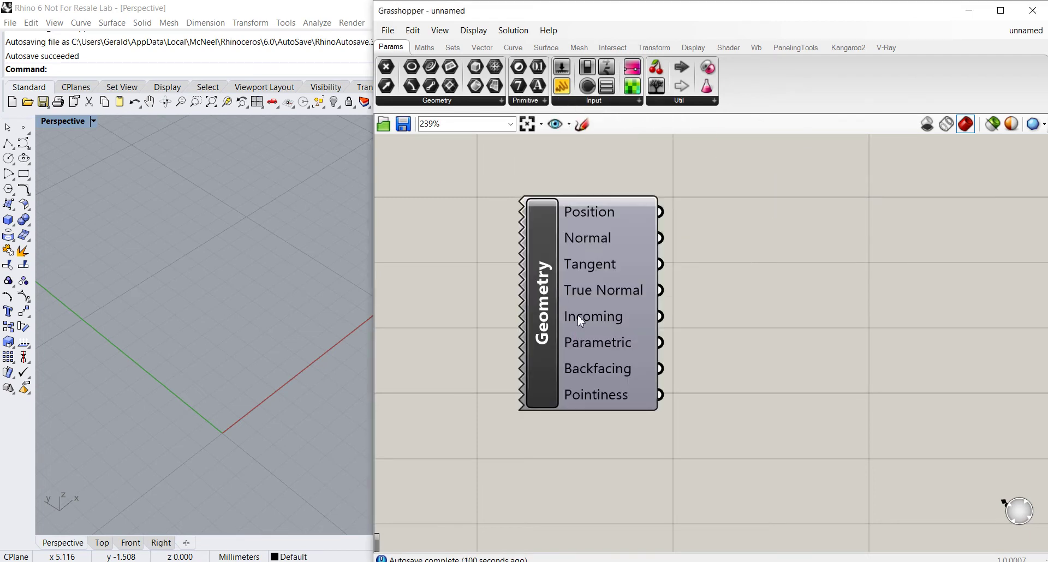
drag(618, 289, 682, 307)
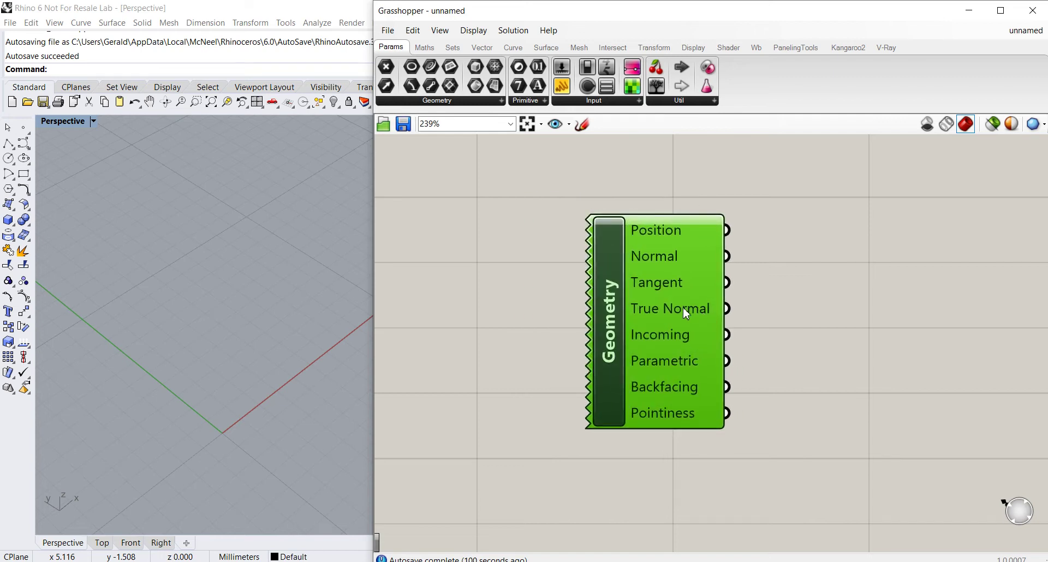
key(Delete)
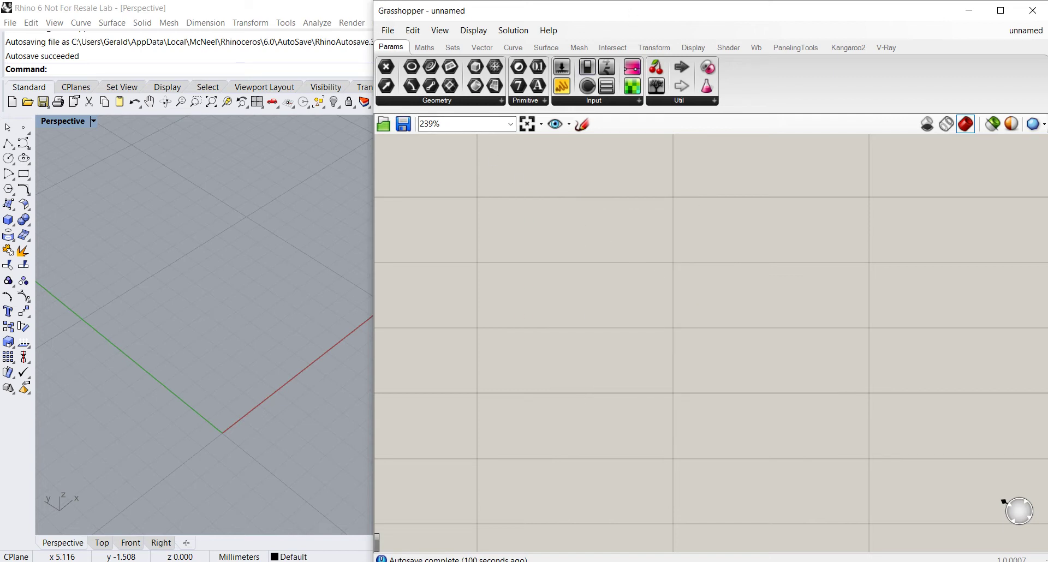
Return to the Impress slide labelling the Grasshopper interface.
drag(640, 15, 629, 15)
scroll(693, 285, down, 3)
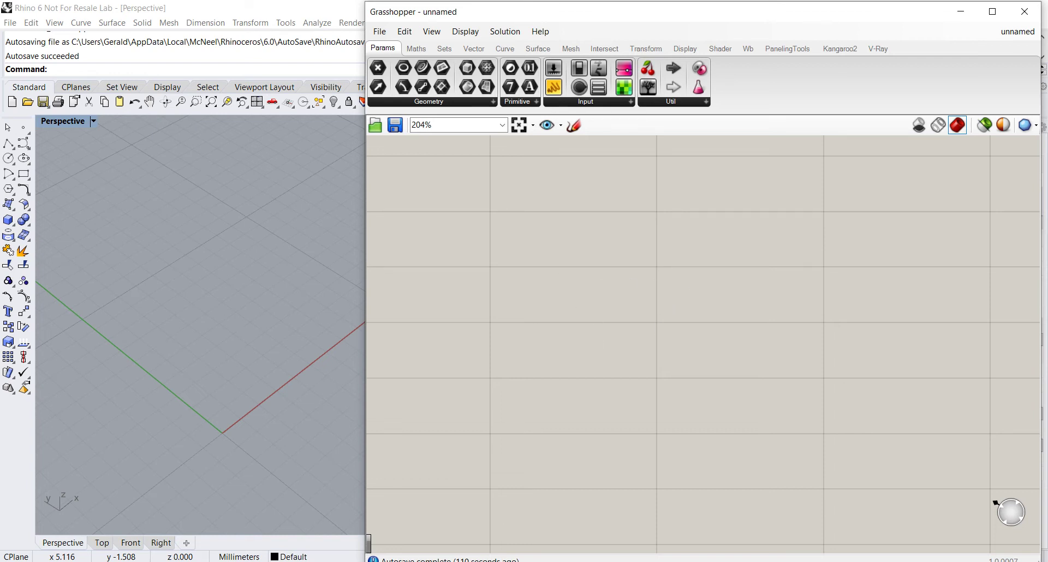
mouse_move(287, 561)
click(334, 549)
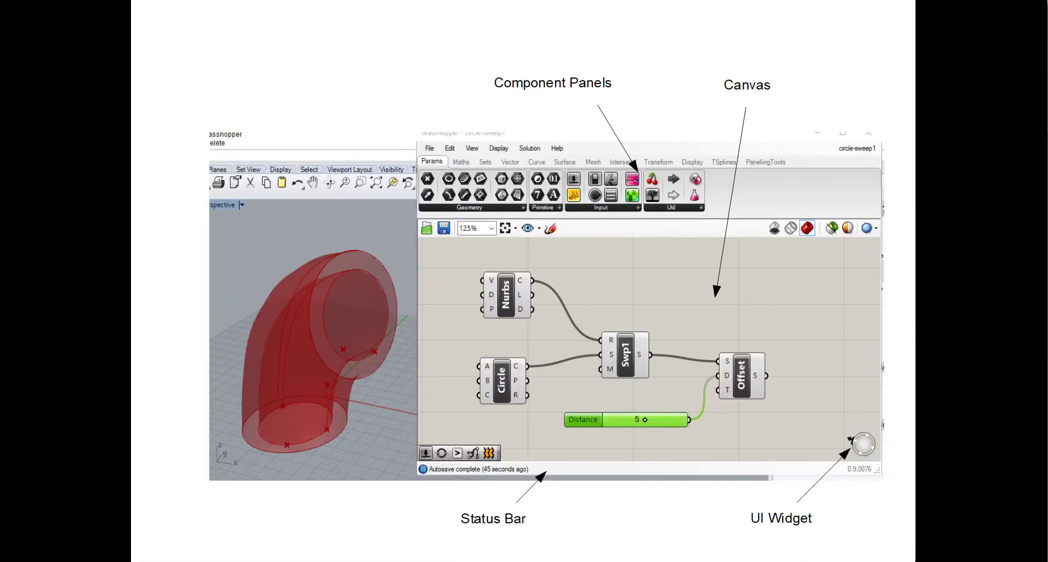
Advance to the Loft inputs/outputs slide, then bring back the empty Grasshopper canvas zoomed out.
key(Right)
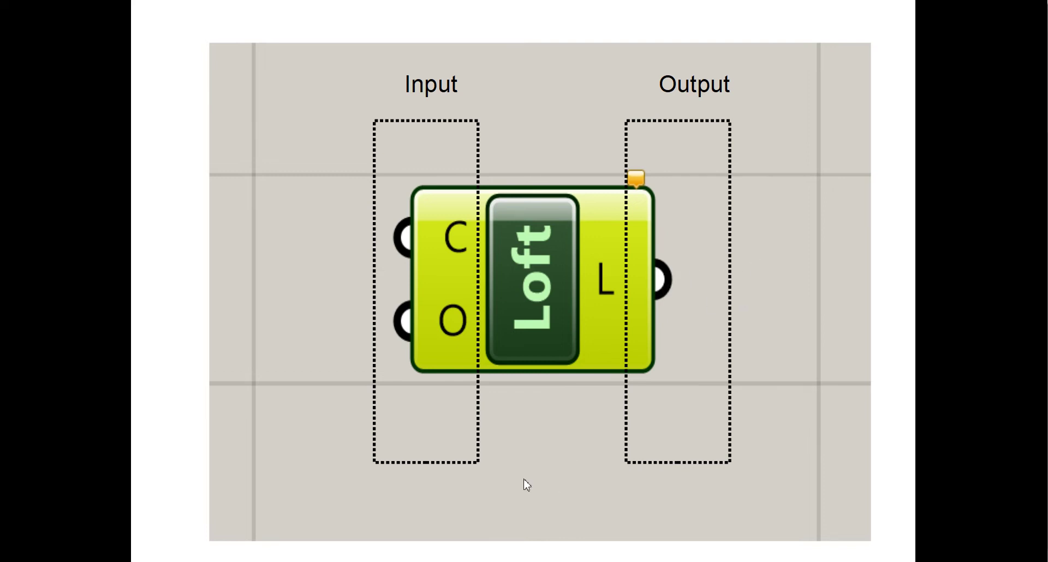
key(alt+Tab)
scroll(644, 300, down, 3)
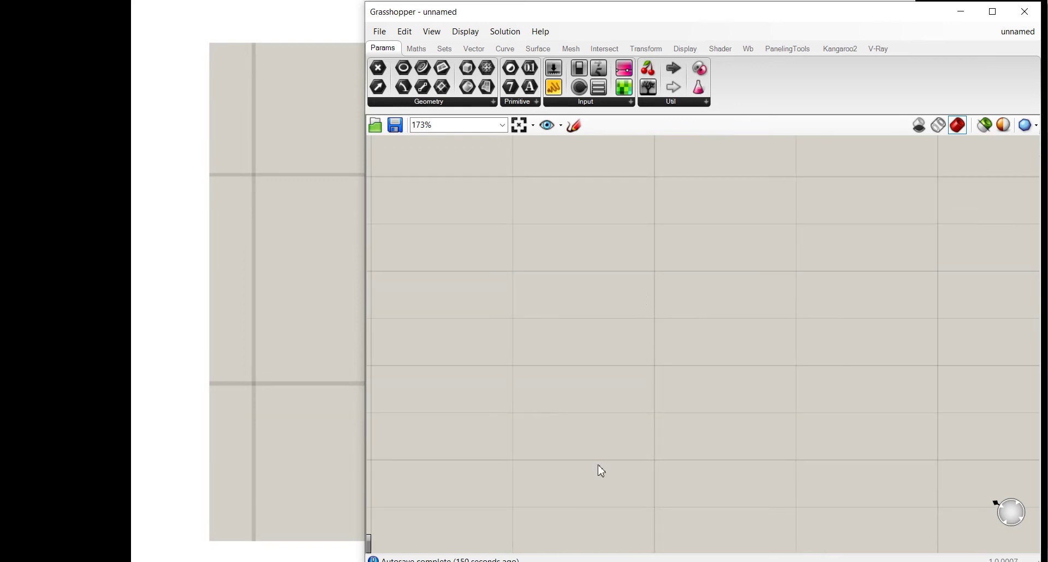
Check the Loft slide, then drag Construct Point from Vector > Point onto the canvas.
key(alt+Tab)
key(alt+Tab)
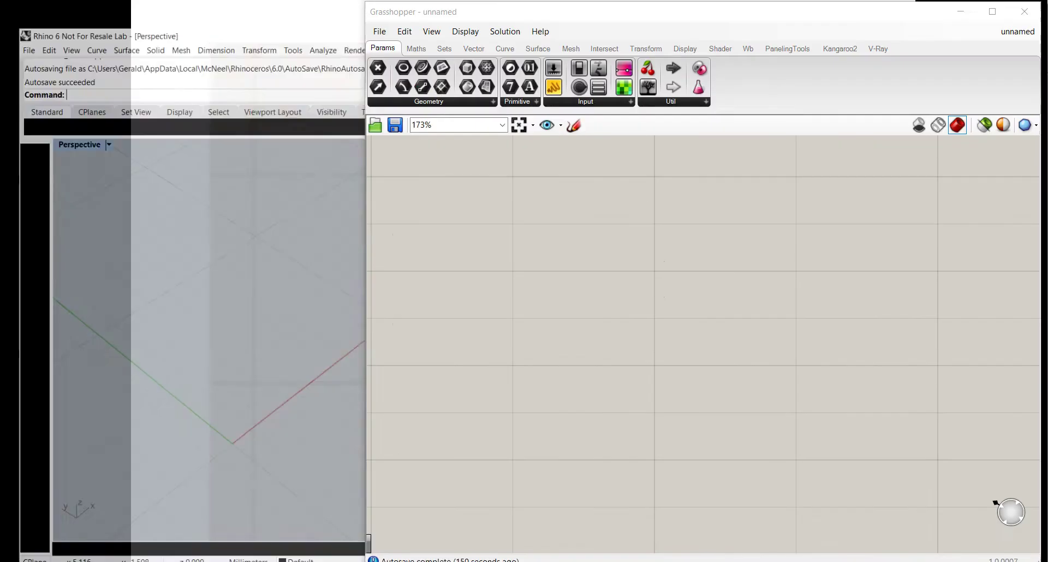
drag(656, 24, 668, 22)
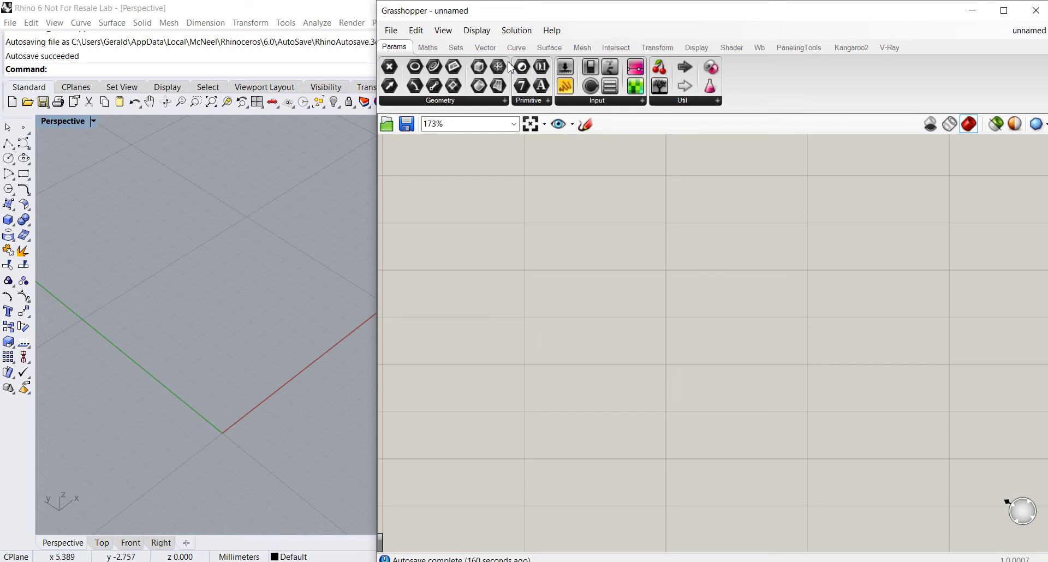
click(483, 49)
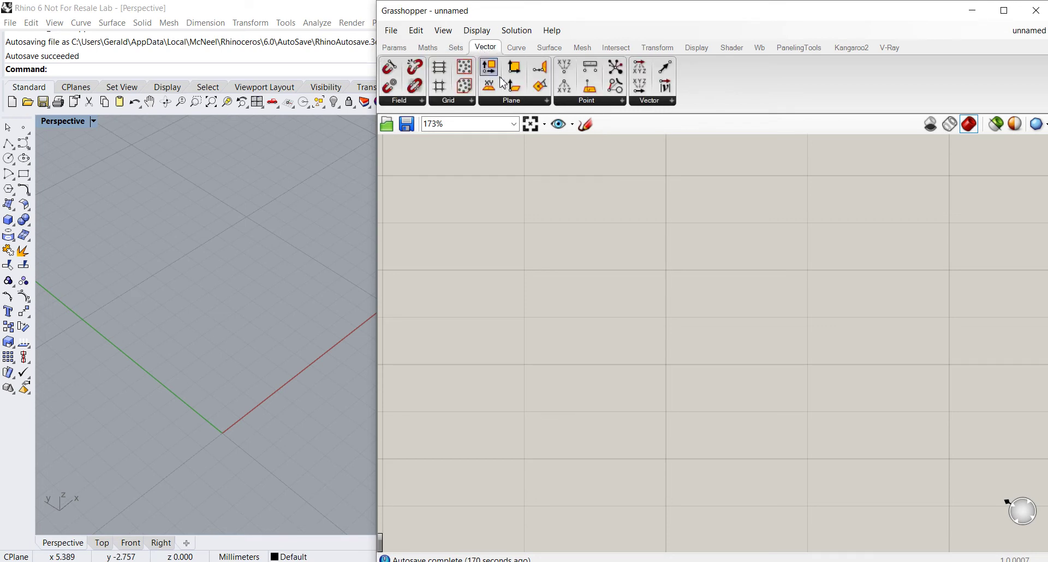
click(589, 101)
drag(582, 121, 684, 360)
Zoom the canvas, orbit to see the origin point, and position Construct Point.
scroll(667, 346, up, 2)
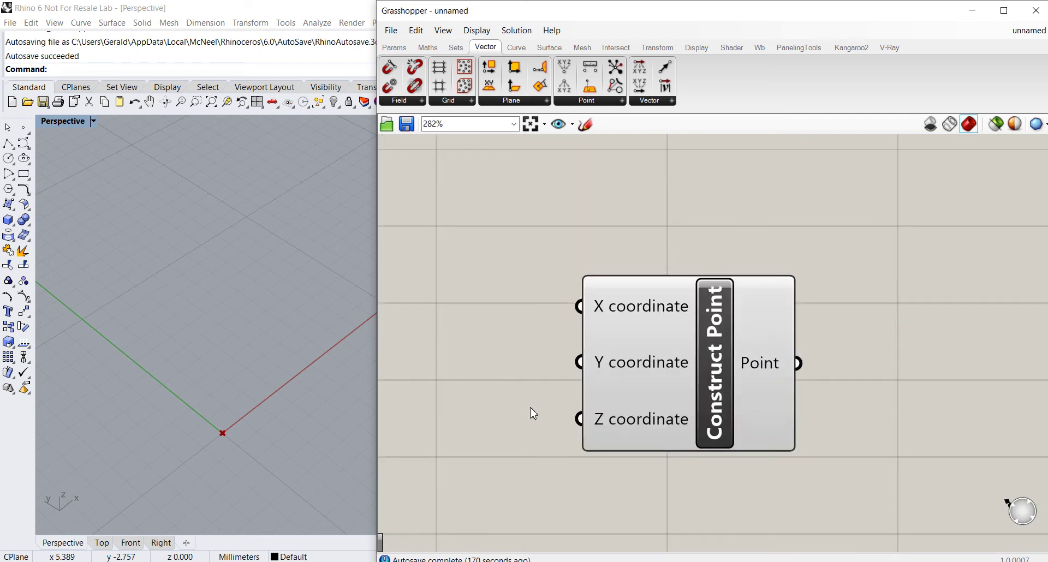
right_drag(686, 408, 698, 383)
right_drag(339, 468, 257, 365)
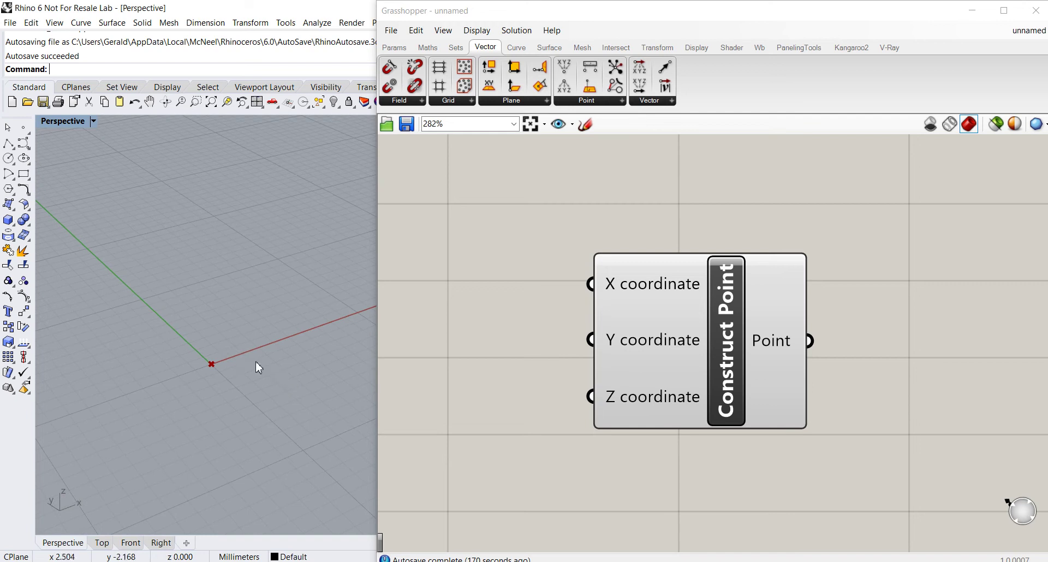
drag(693, 342, 762, 339)
scroll(758, 339, down, 3)
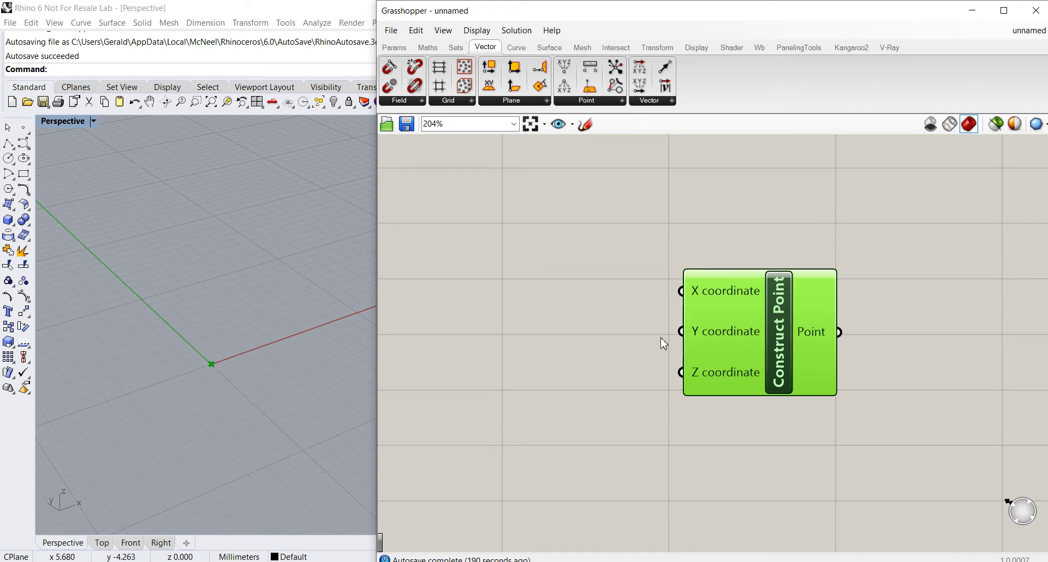
drag(748, 337, 788, 350)
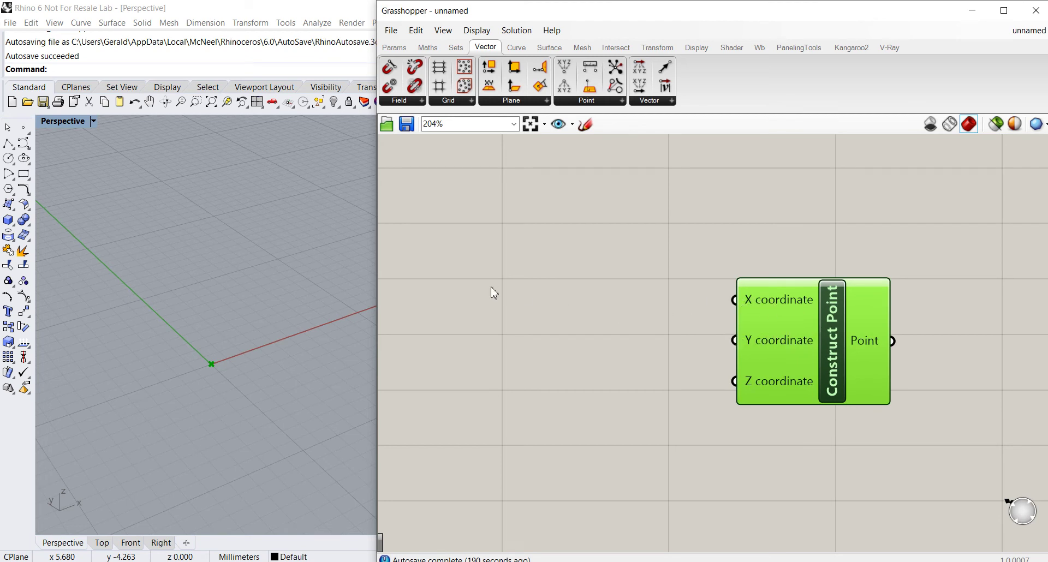
Add a Number Slider via 'slider' search, duplicate it, and wire the pair to X and Y.
double_click(490, 308)
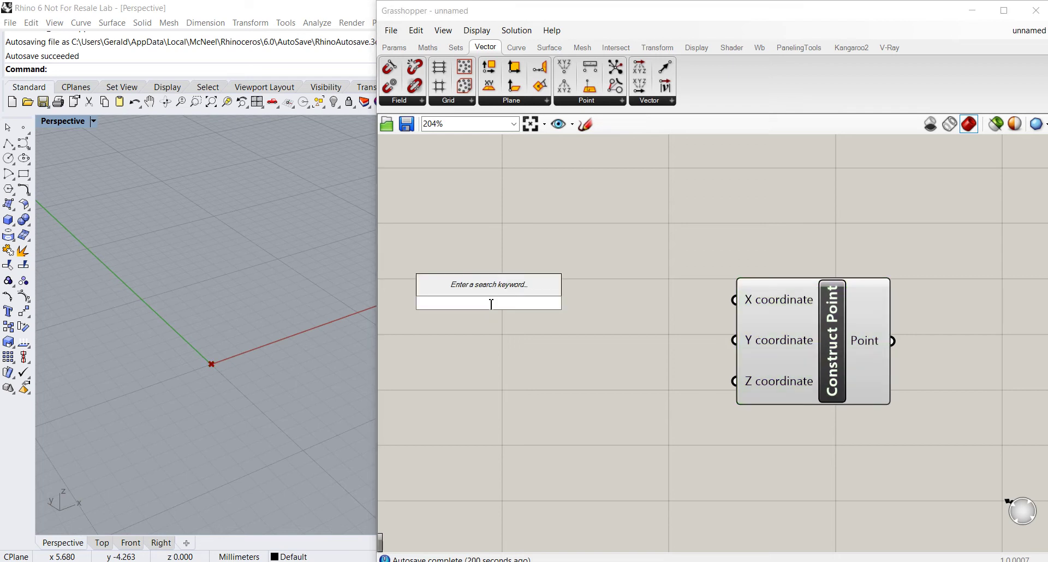
text(slider)
key(Return)
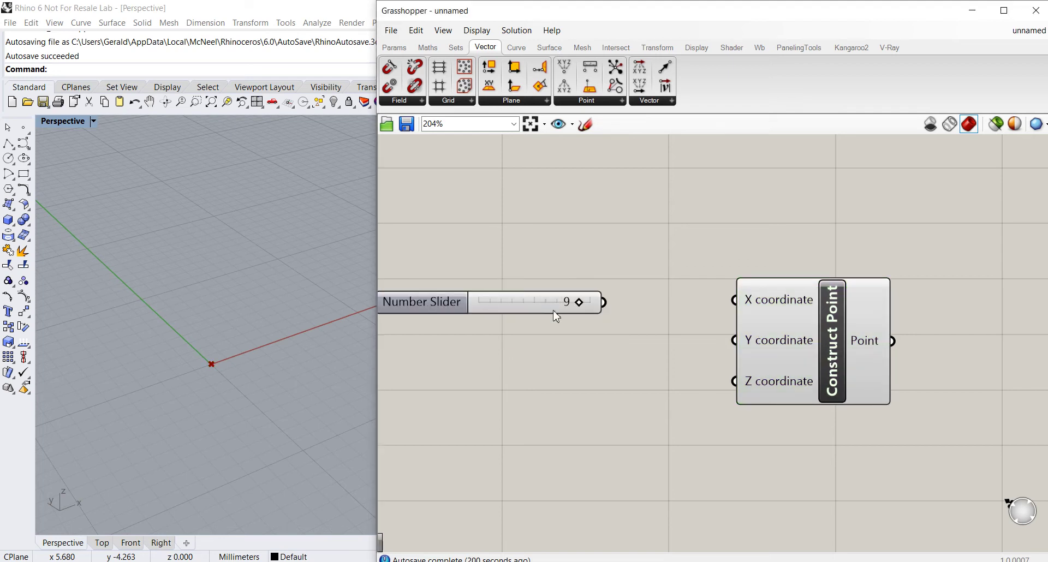
drag(548, 311, 547, 285)
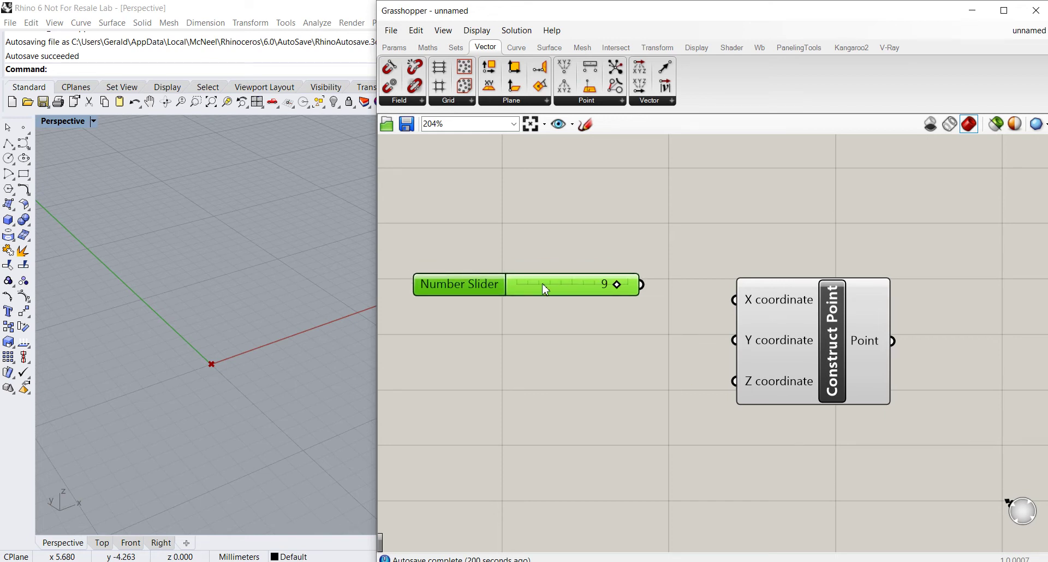
alt+drag(545, 289, 545, 353)
drag(642, 285, 734, 300)
drag(644, 352, 734, 340)
Set the X slider to 5 while following the moved point in the Rhino view.
right_drag(290, 306, 358, 344)
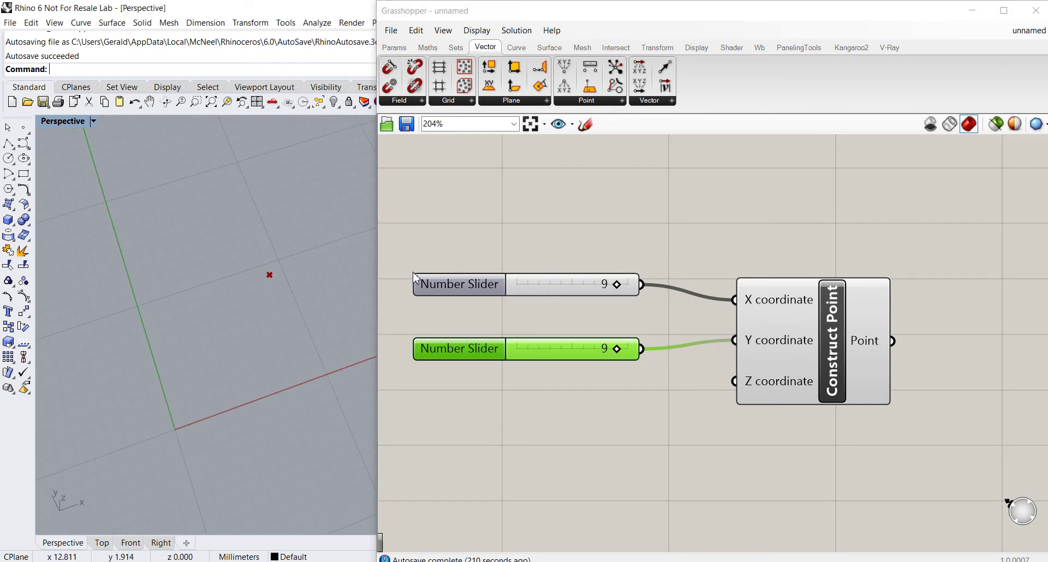
shift+right_drag(280, 264, 221, 297)
scroll(218, 295, up, 3)
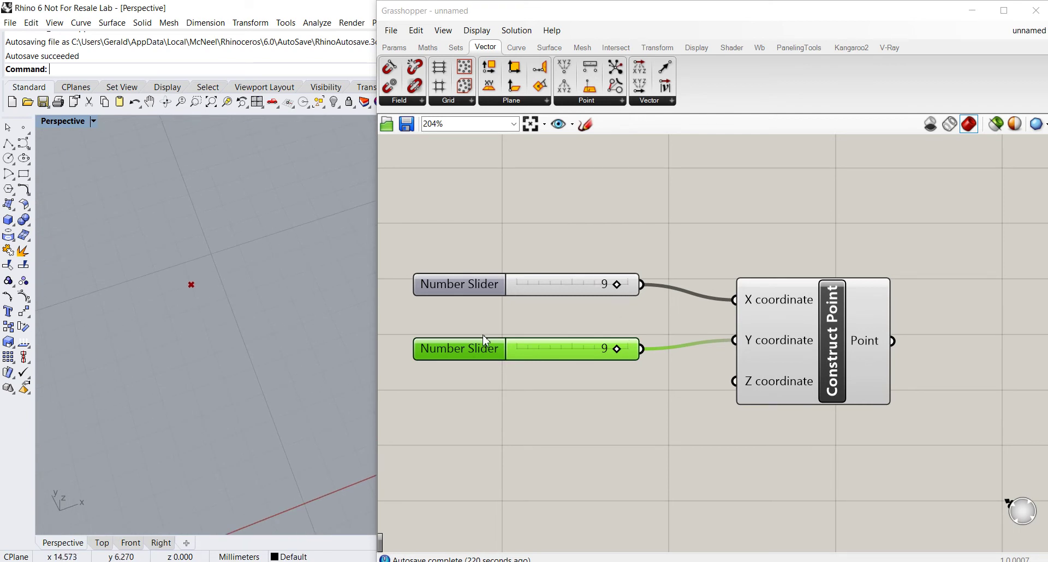
mouse_move(251, 297)
shift+right_down()
mouse_move(285, 264)
mouse_move(256, 285)
shift+right_up()
drag(615, 292, 572, 290)
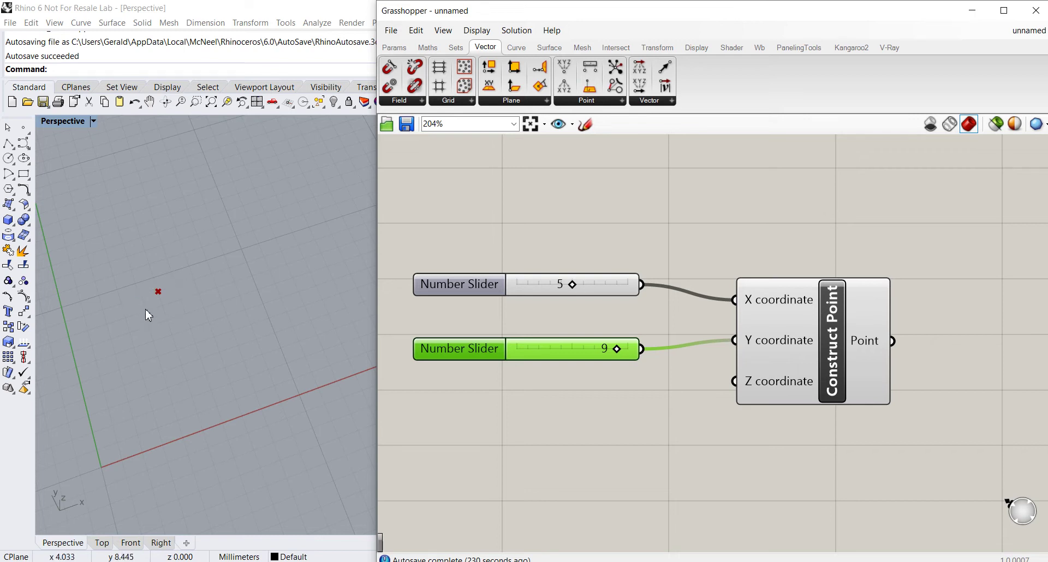
right_drag(149, 311, 205, 280)
scroll(545, 291, down, 2)
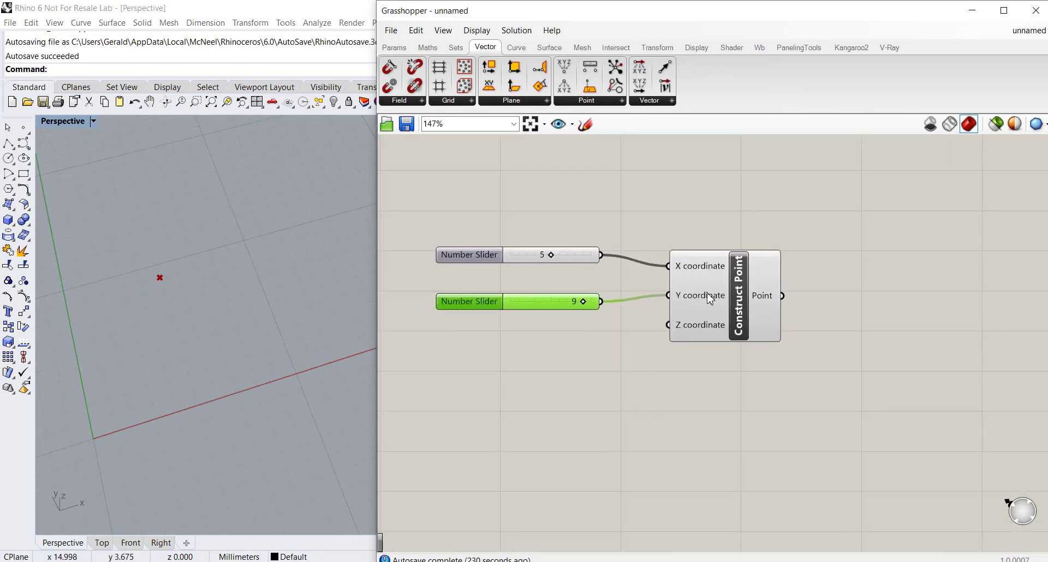
Nudge Construct Point into place and select it together with both sliders.
click(706, 290)
drag(706, 290, 692, 298)
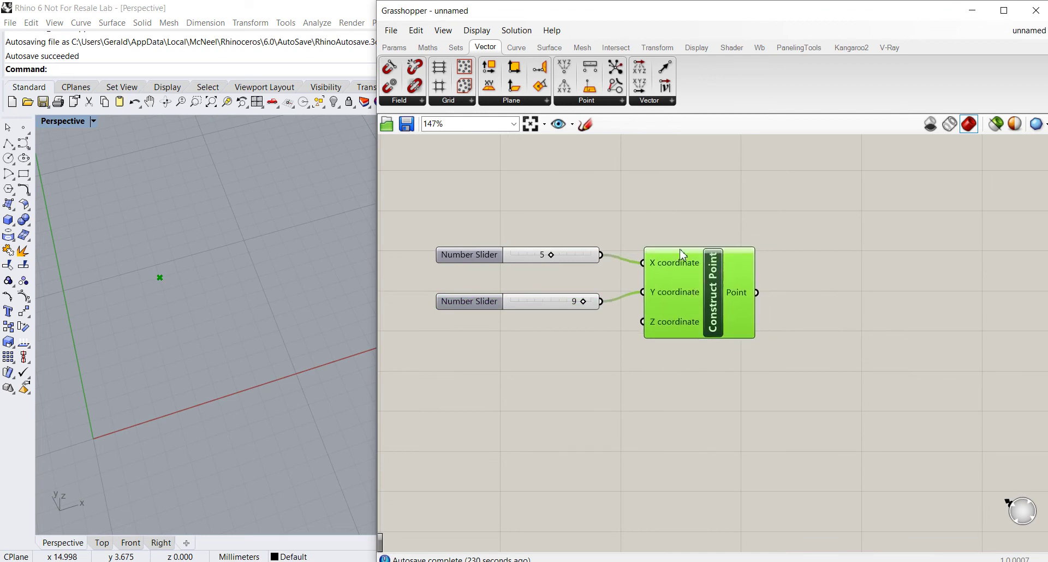
scroll(706, 322, up, 1)
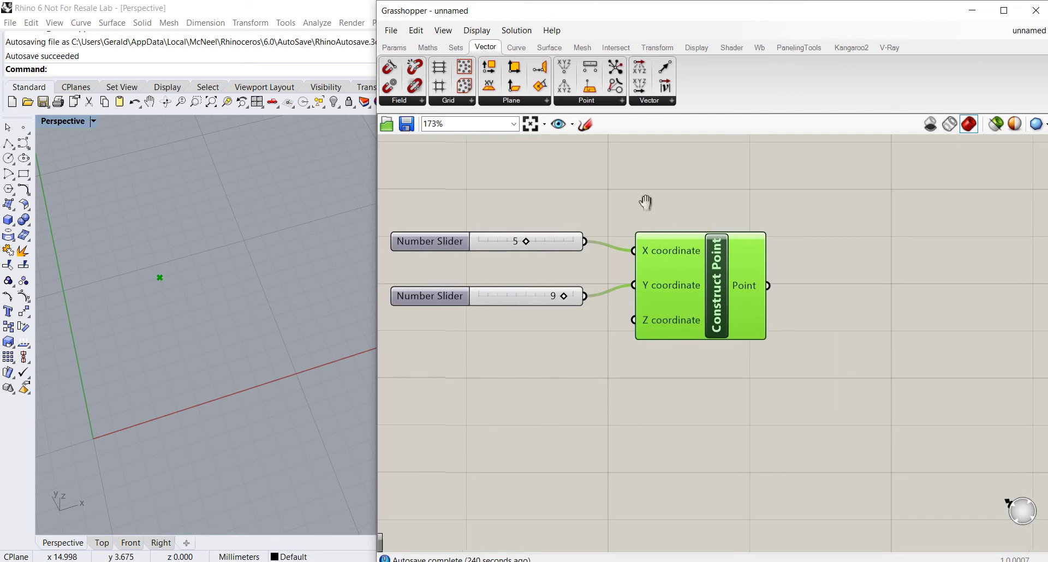
right_drag(642, 206, 676, 206)
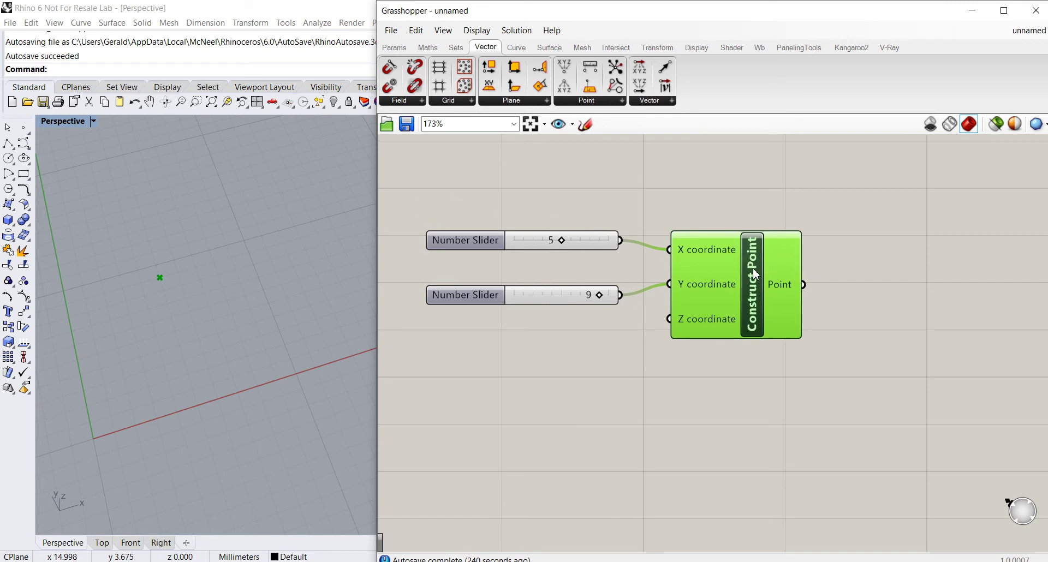
drag(411, 182, 889, 404)
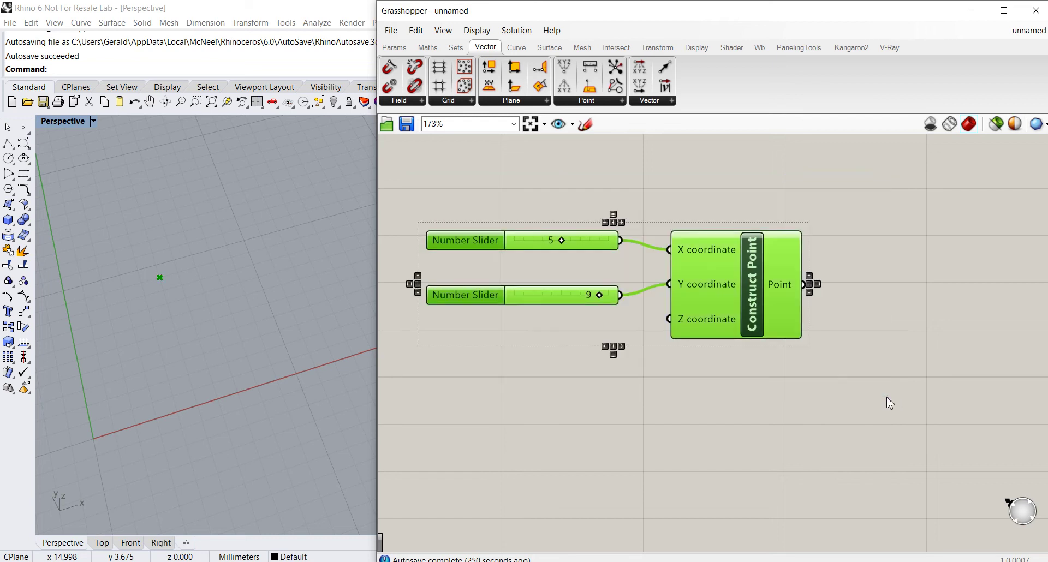
Delete the selected sliders and Construct Point components from the canvas.
key(Delete)
right_drag(281, 304, 241, 233)
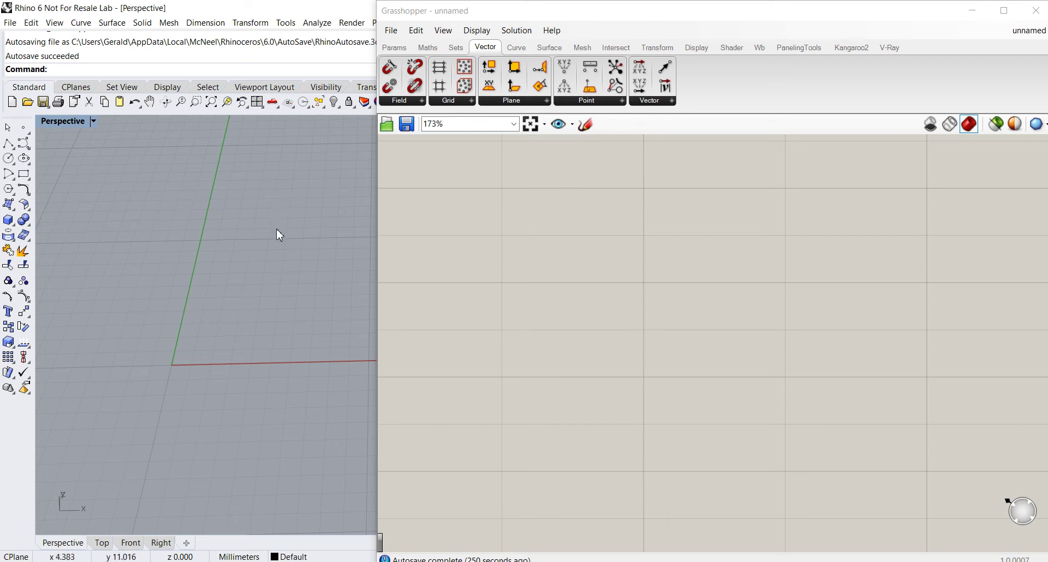
shift+right_drag(269, 234, 294, 247)
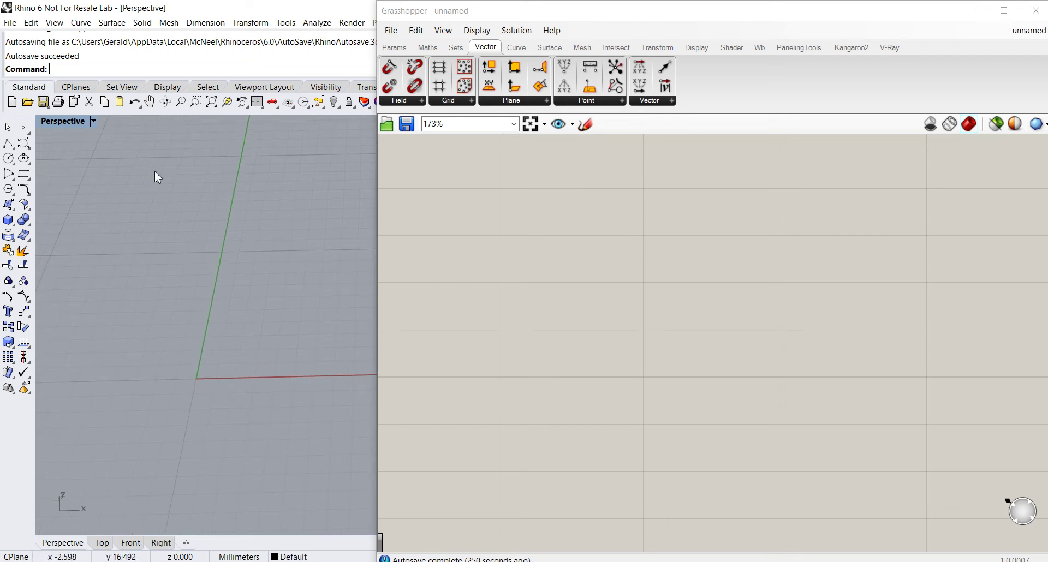
Place a single point in the Perspective view and move it along the Y axis.
click(24, 127)
click(262, 292)
right_drag(279, 300, 191, 299)
click(189, 298)
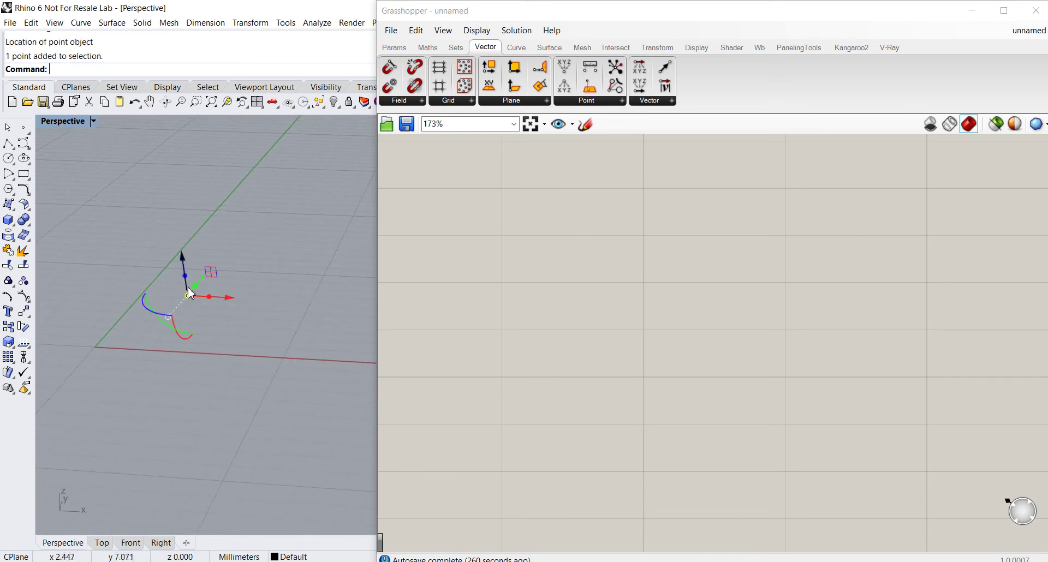
mouse_move(186, 262)
mouse_down()
mouse_move(189, 276)
mouse_move(204, 269)
mouse_up()
click(215, 288)
right_drag(215, 287, 180, 285)
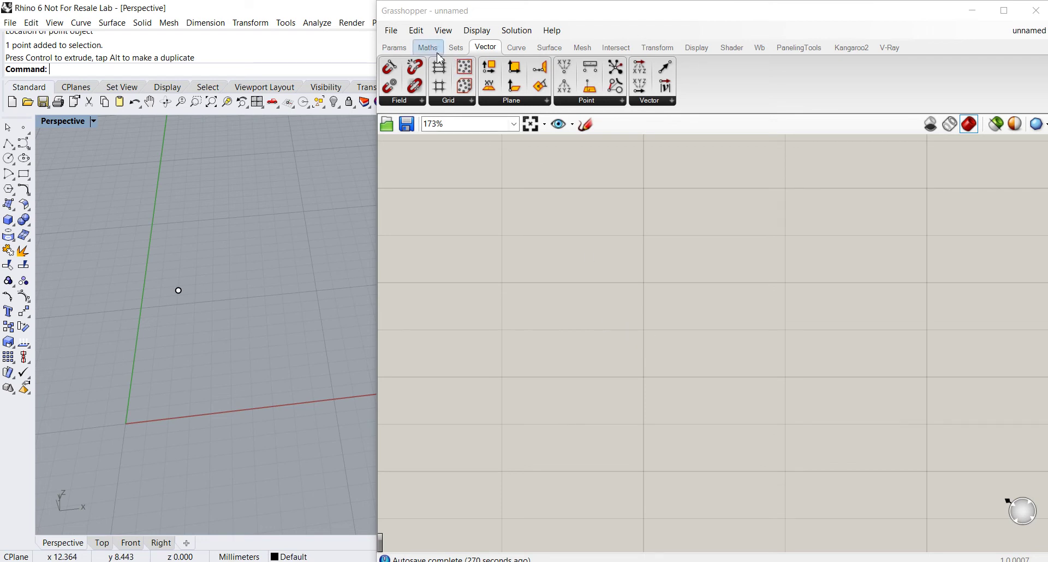
Add a Point parameter from the Params geometry list to the canvas.
click(393, 52)
click(440, 103)
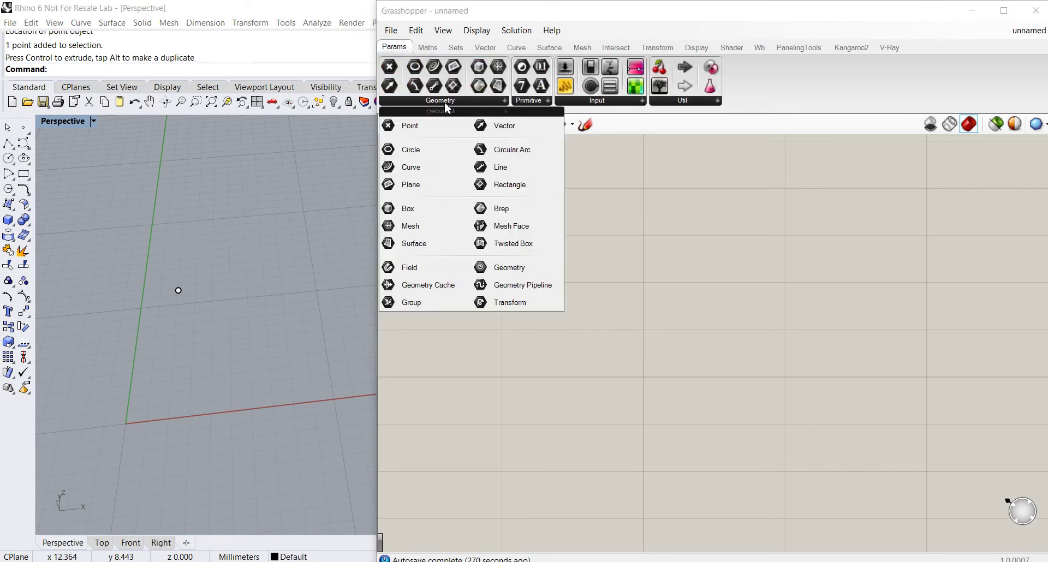
drag(433, 126, 578, 365)
scroll(577, 365, up, 3)
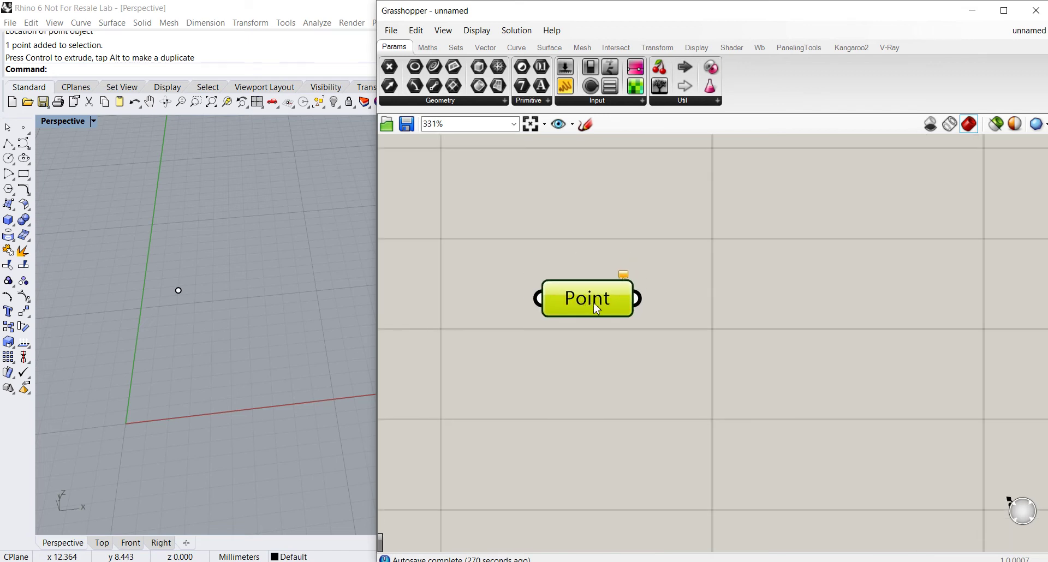
Set the Point parameter to reference the point placed in Rhino.
mouse_move(590, 307)
right_click(591, 301)
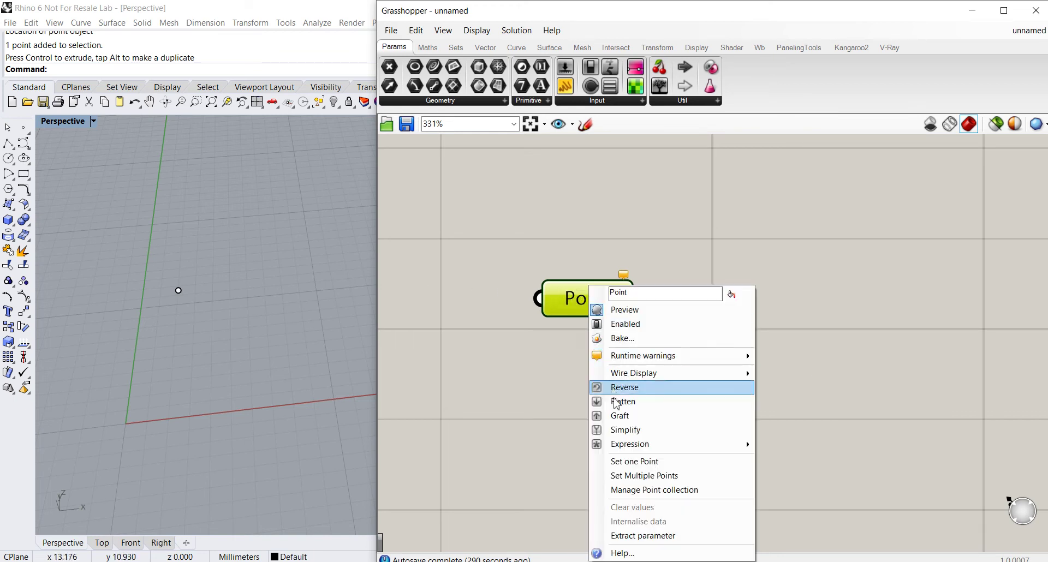
click(622, 468)
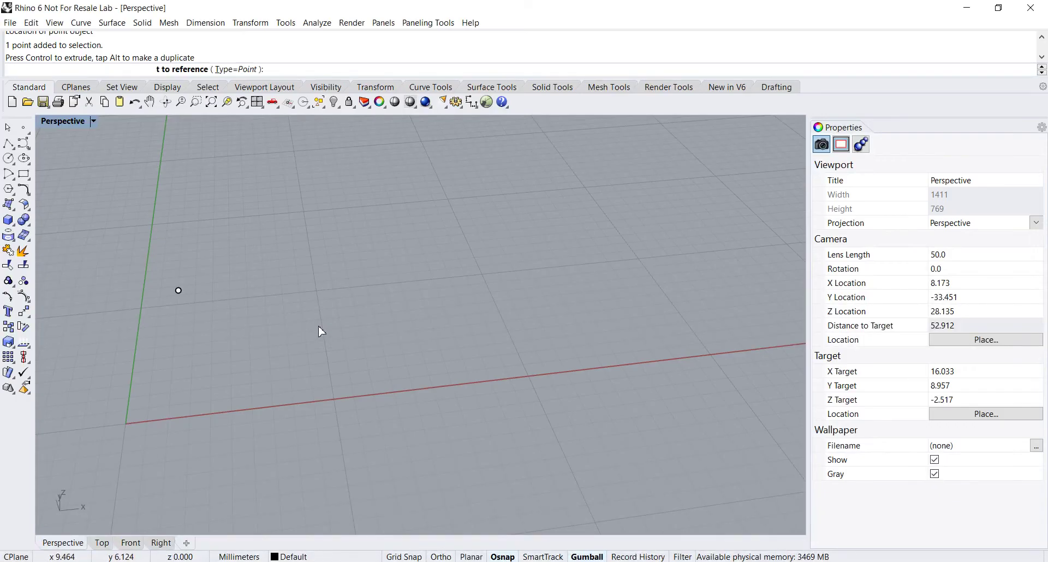
click(178, 292)
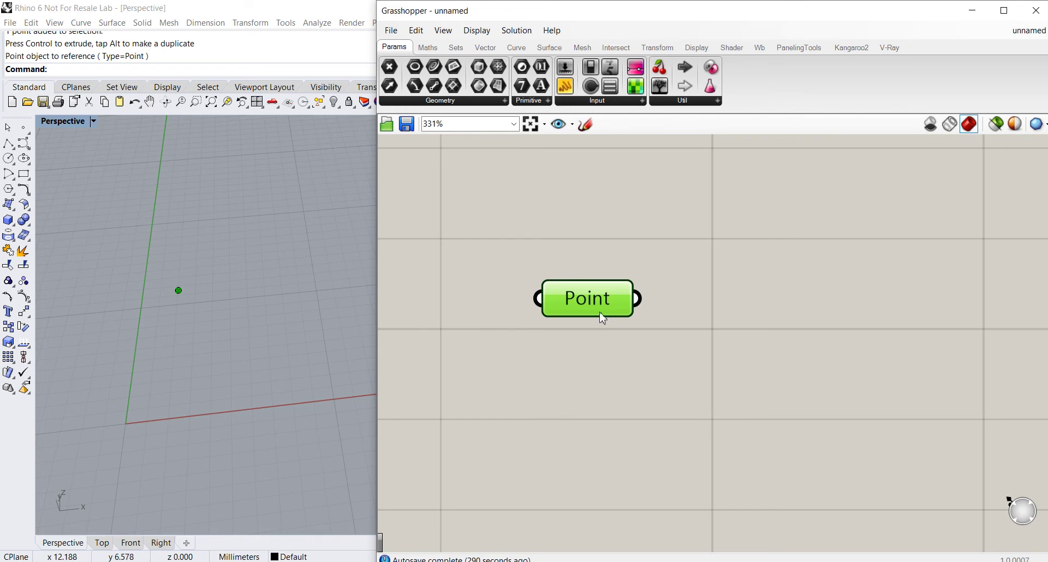
scroll(579, 301, down, 2)
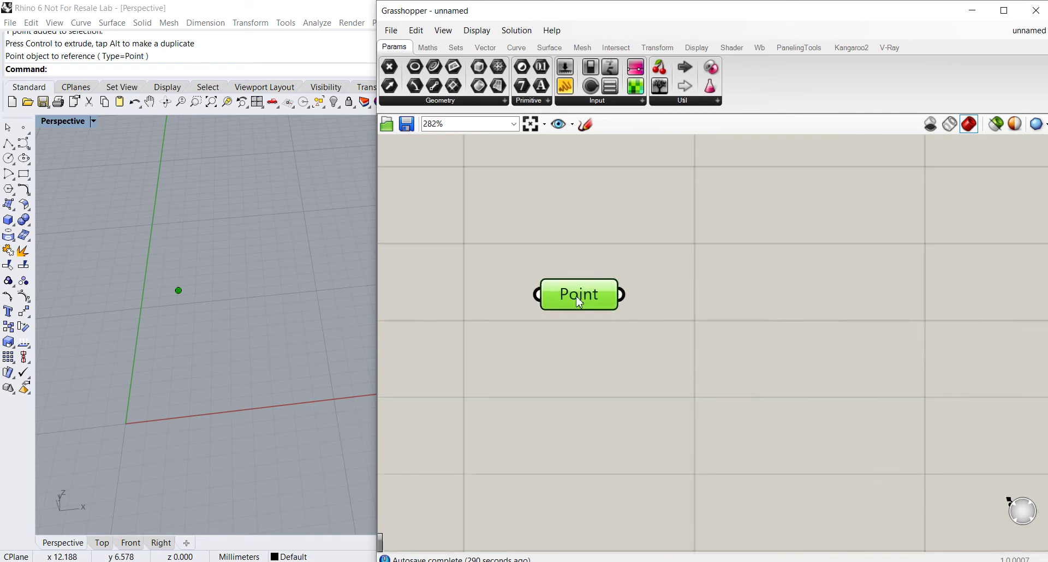
scroll(579, 302, up, 2)
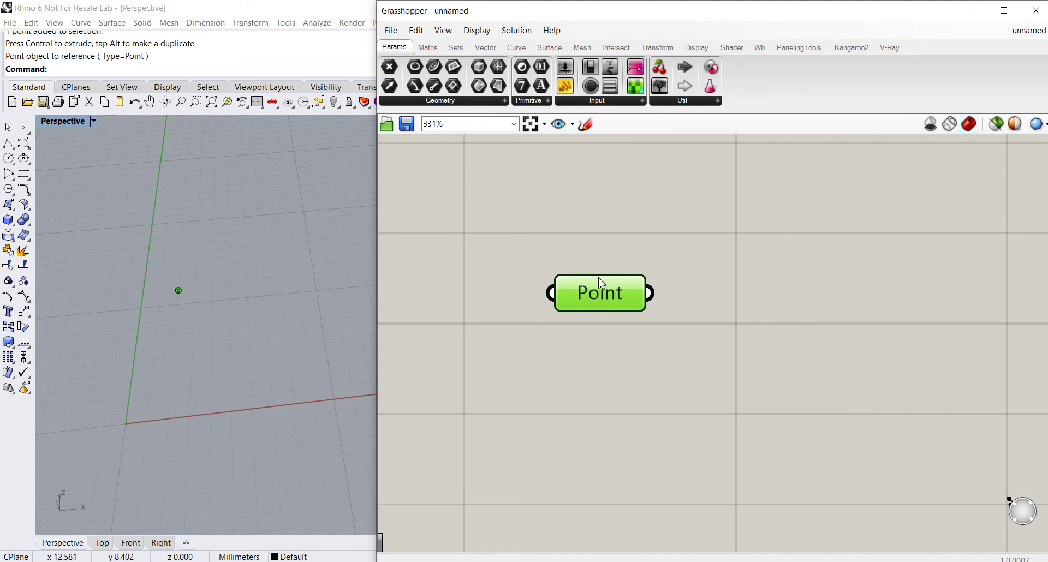
mouse_move(596, 292)
scroll(596, 292, down, 1)
scroll(595, 292, up, 2)
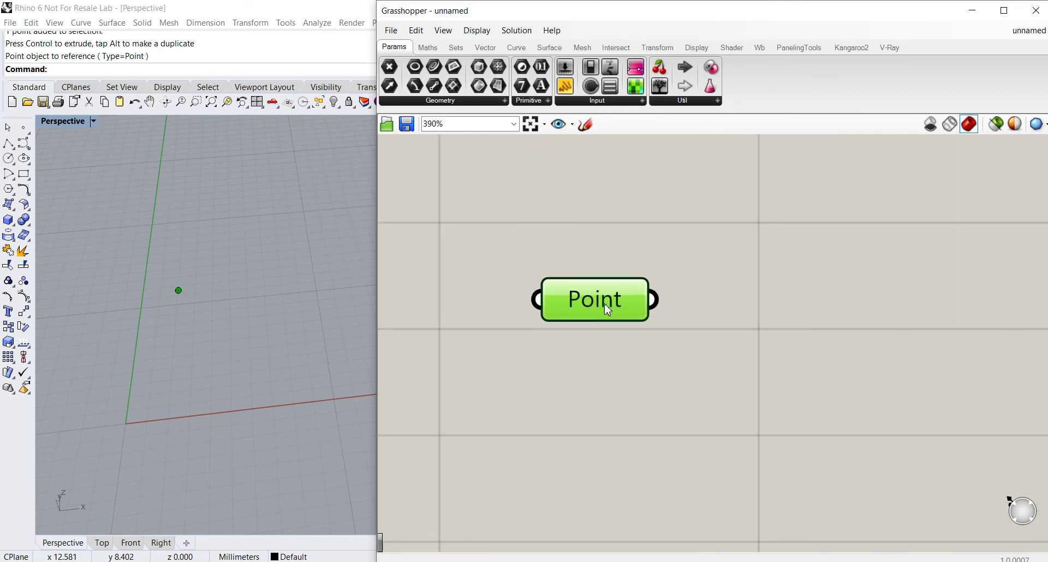
scroll(617, 315, down, 1)
Move the Point parameter slightly, then delete it from the canvas.
drag(596, 304, 584, 309)
scroll(585, 308, down, 2)
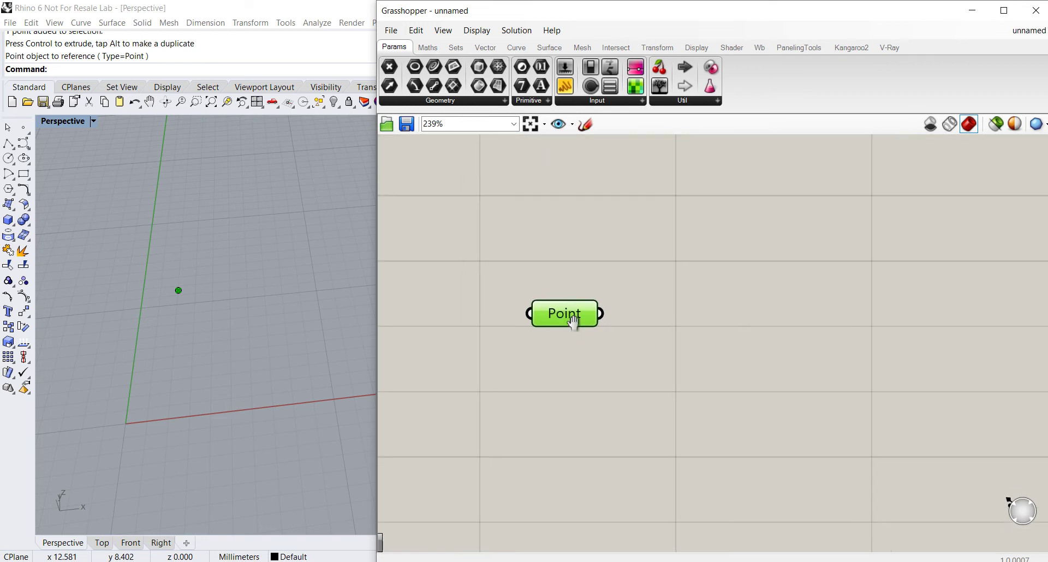
scroll(633, 369, up, 1)
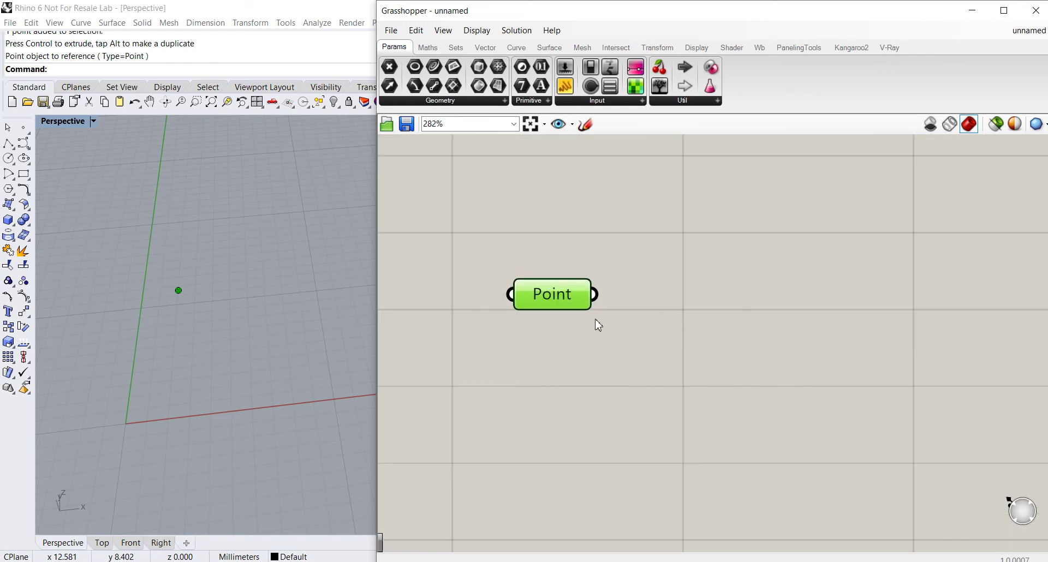
mouse_move(564, 304)
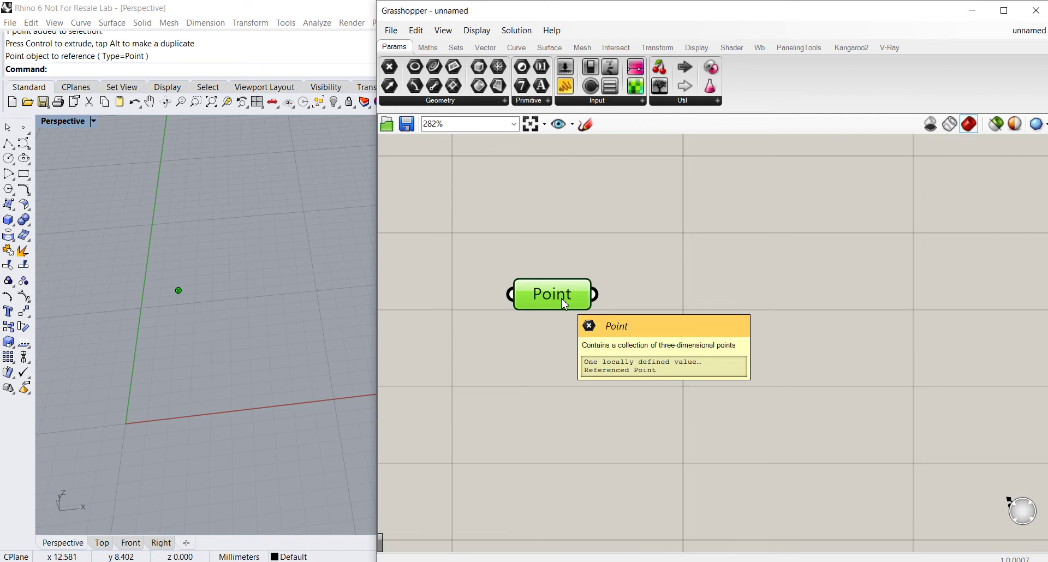
key(Delete)
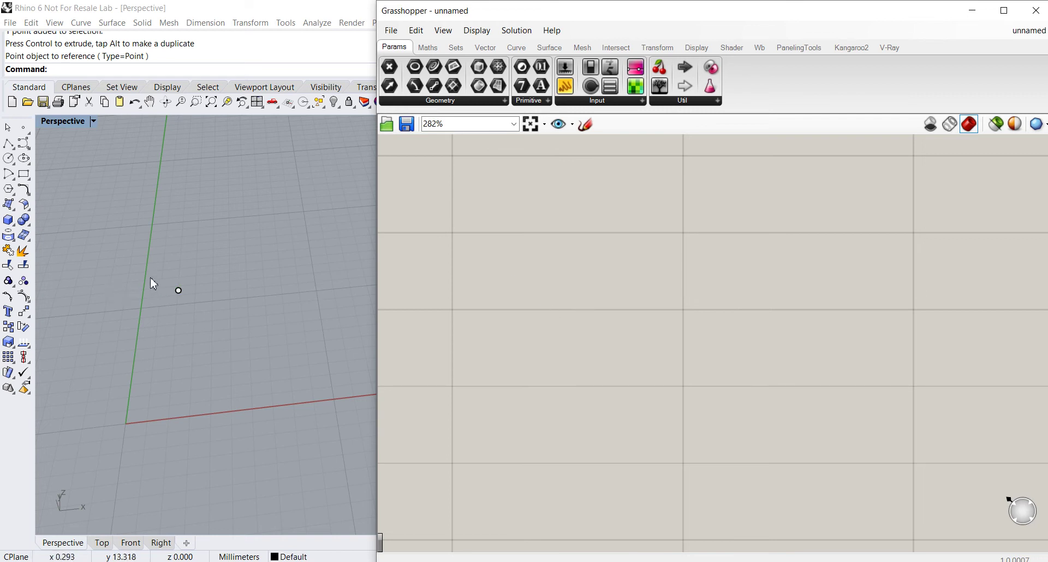
Place a Loft component from Surface > Freeform and position it toward the canvas's right side.
scroll(683, 327, down, 2)
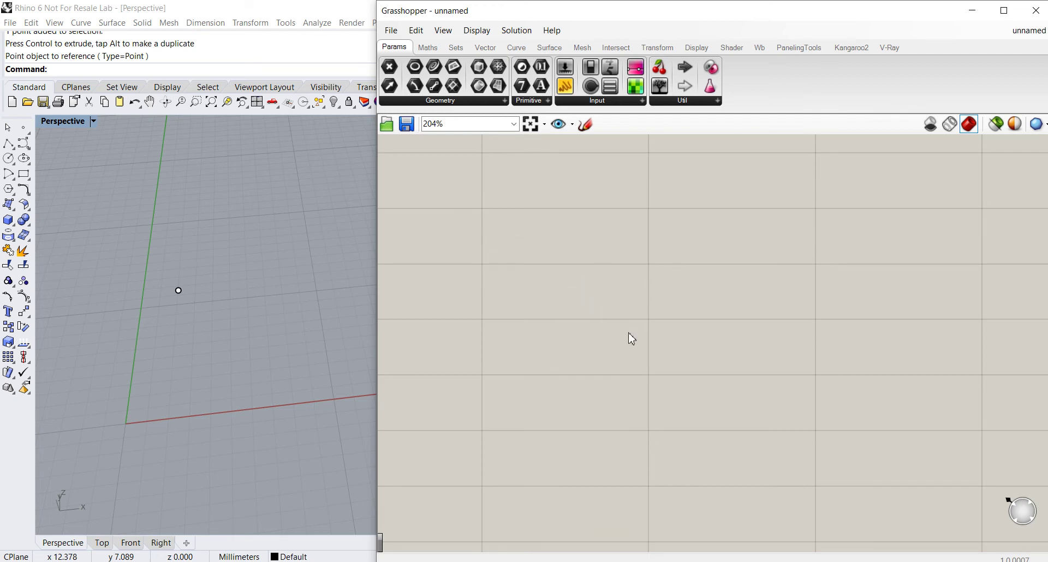
scroll(625, 320, down, 1)
scroll(625, 320, up, 1)
click(545, 51)
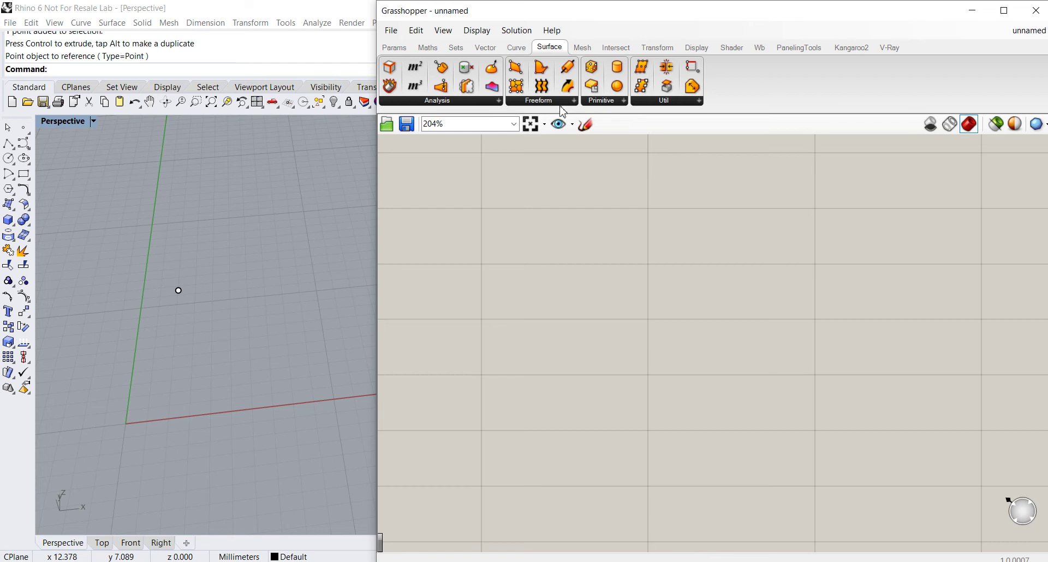
click(560, 109)
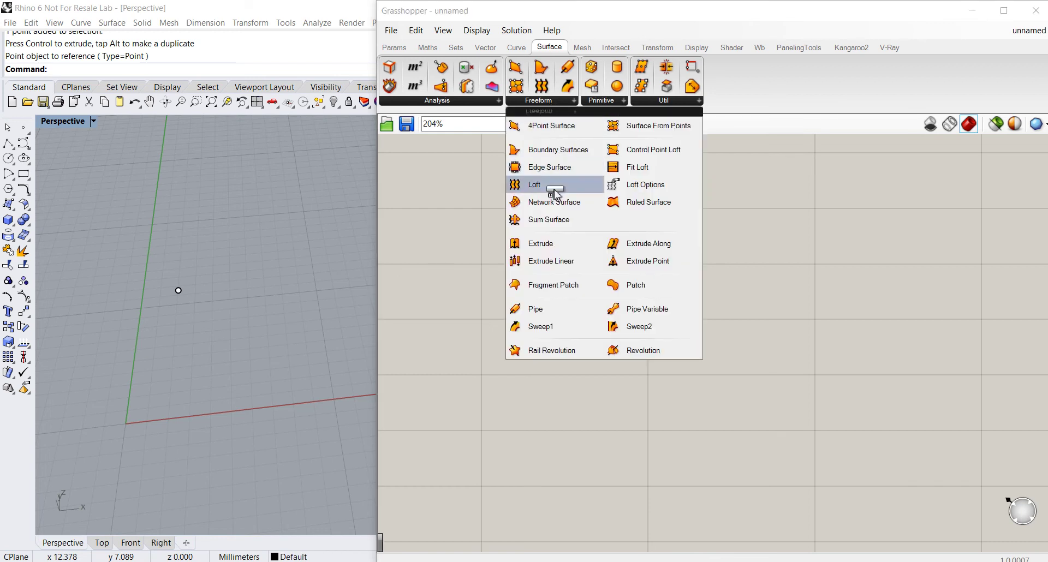
drag(553, 192, 736, 382)
scroll(724, 369, up, 5)
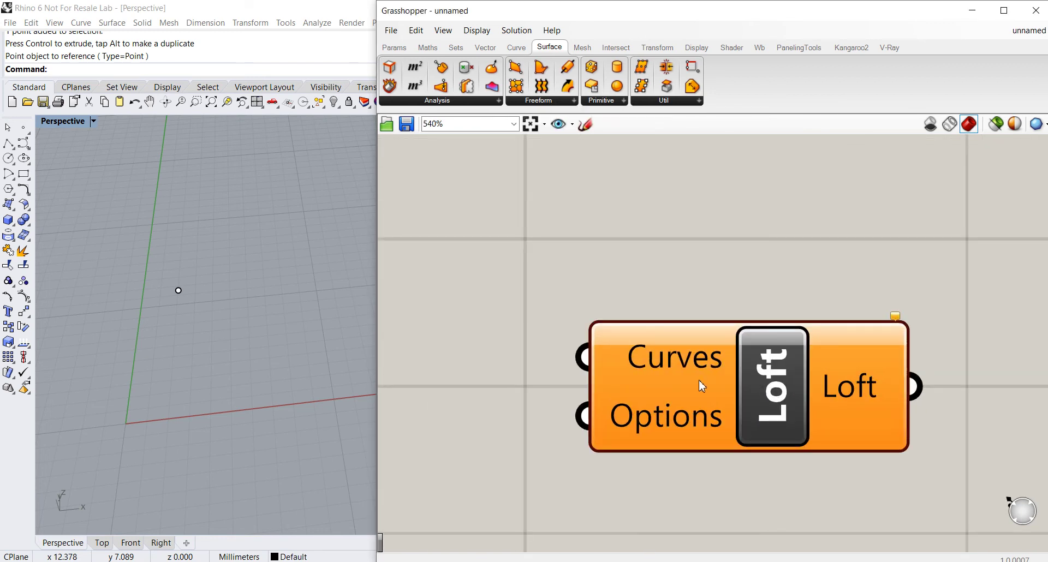
right_drag(702, 386, 732, 322)
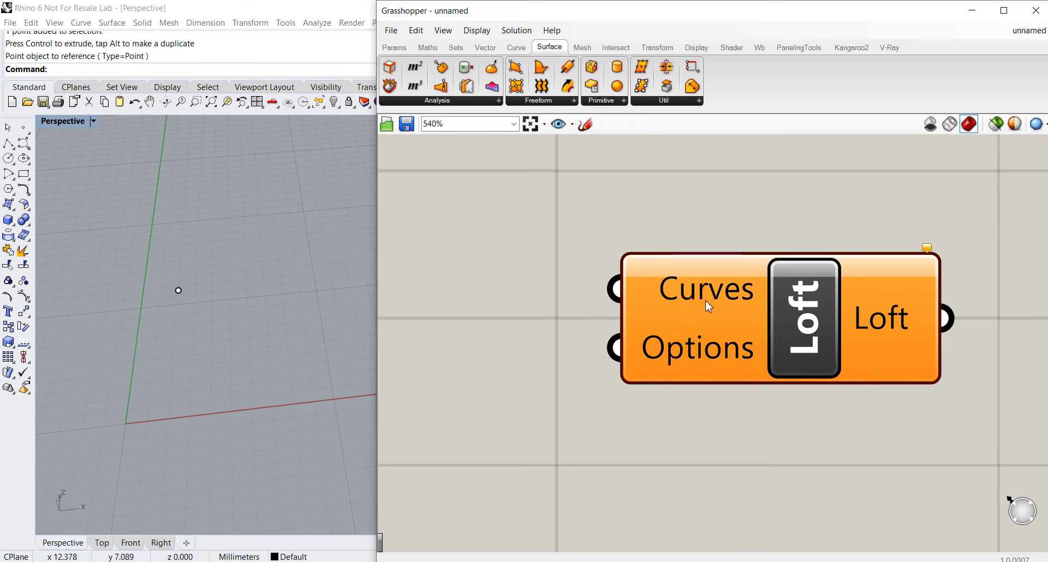
scroll(712, 294, down, 3)
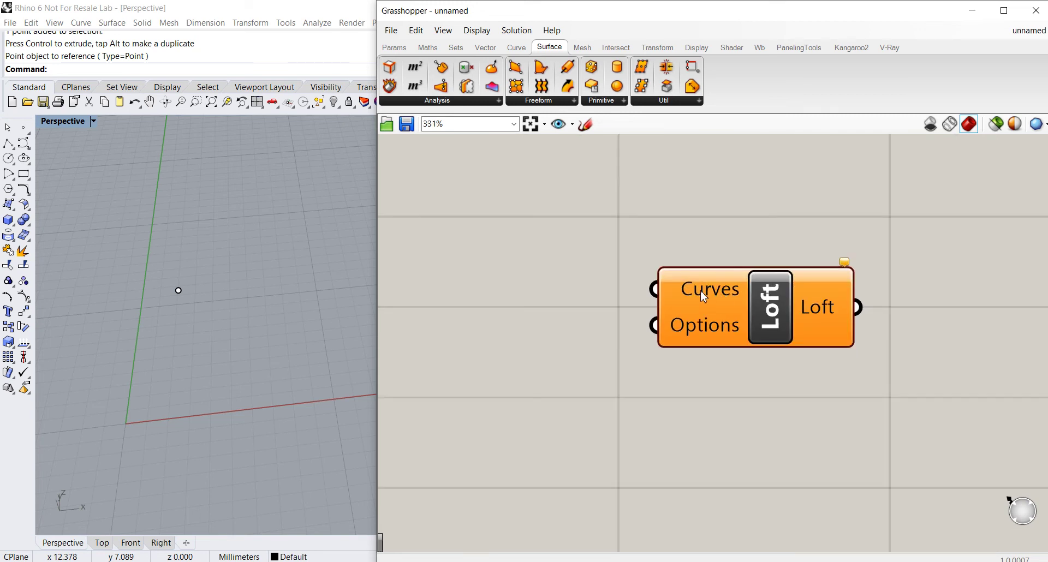
right_drag(724, 309, 810, 330)
click(810, 330)
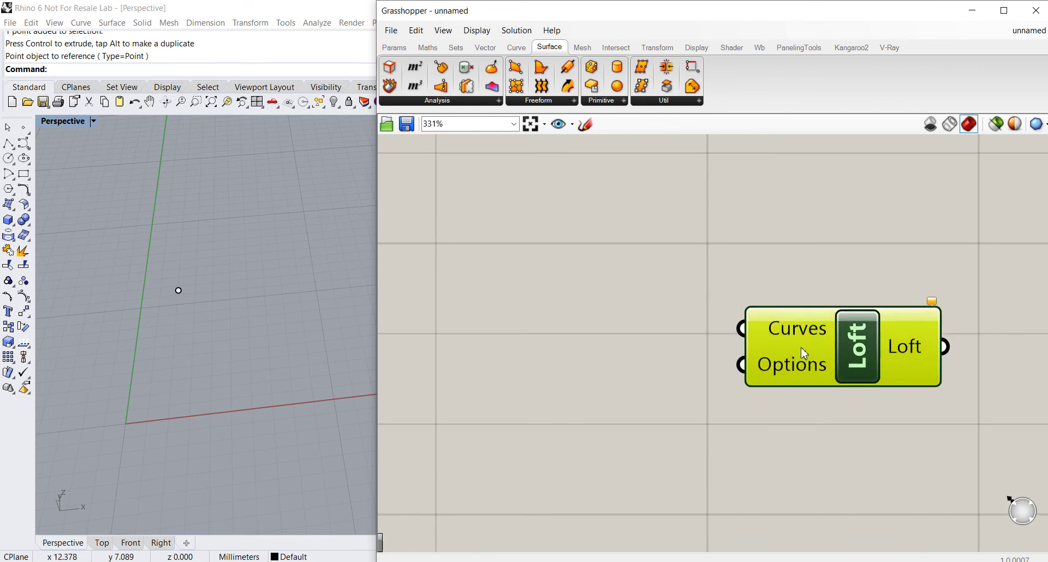
Delete the leftover point in the maximized Front view.
double_click(62, 121)
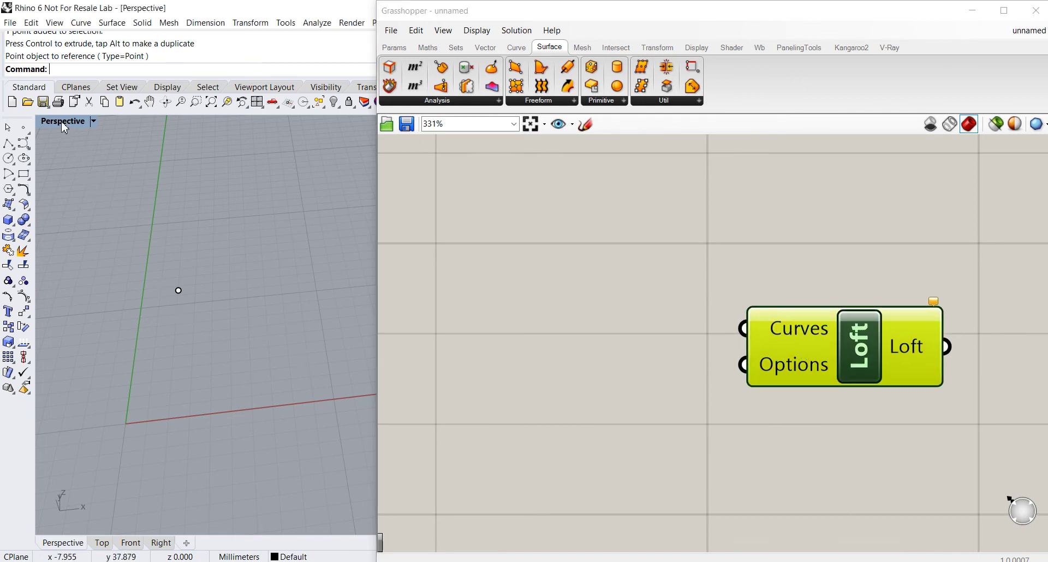
double_click(66, 337)
scroll(217, 339, down, 3)
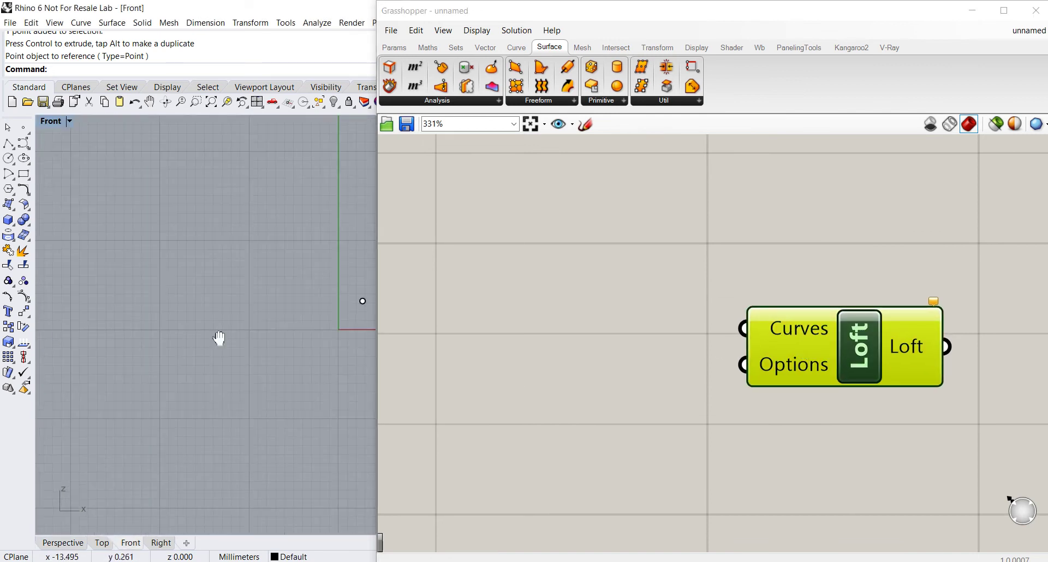
drag(181, 315, 272, 388)
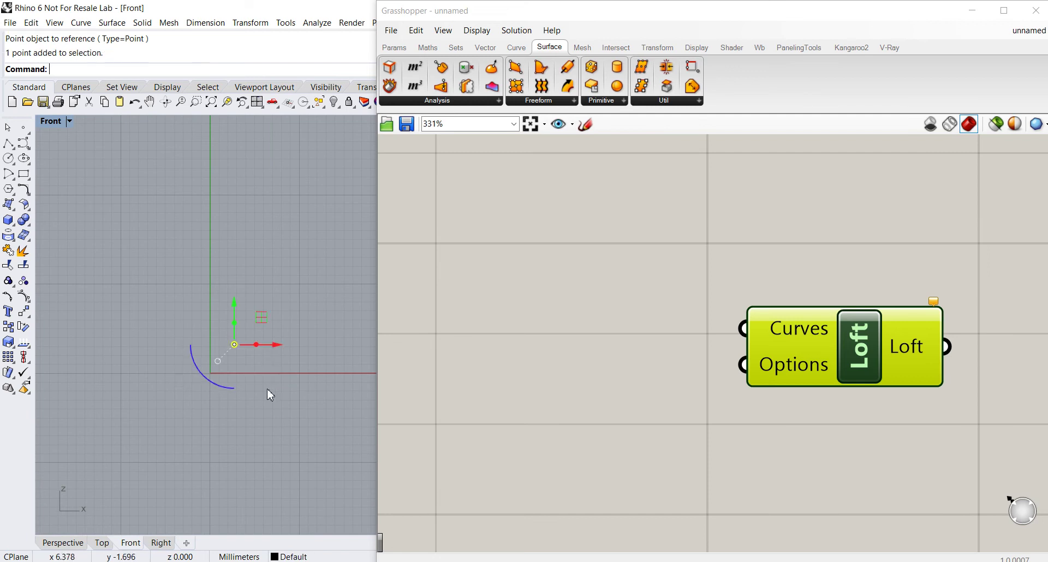
key(Delete)
Draw a four-point arched curve in the Front view.
click(24, 143)
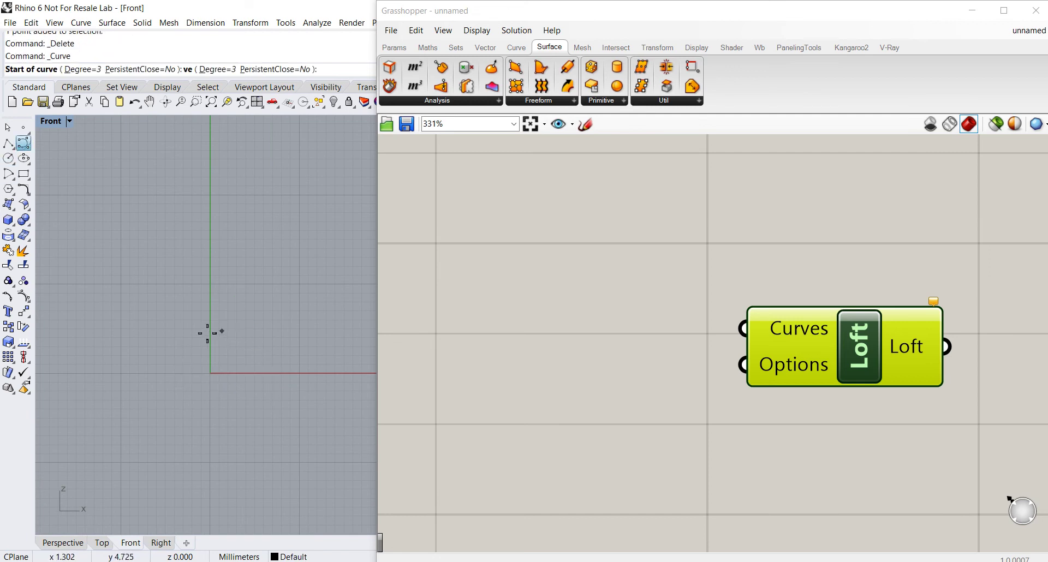
click(126, 334)
click(207, 260)
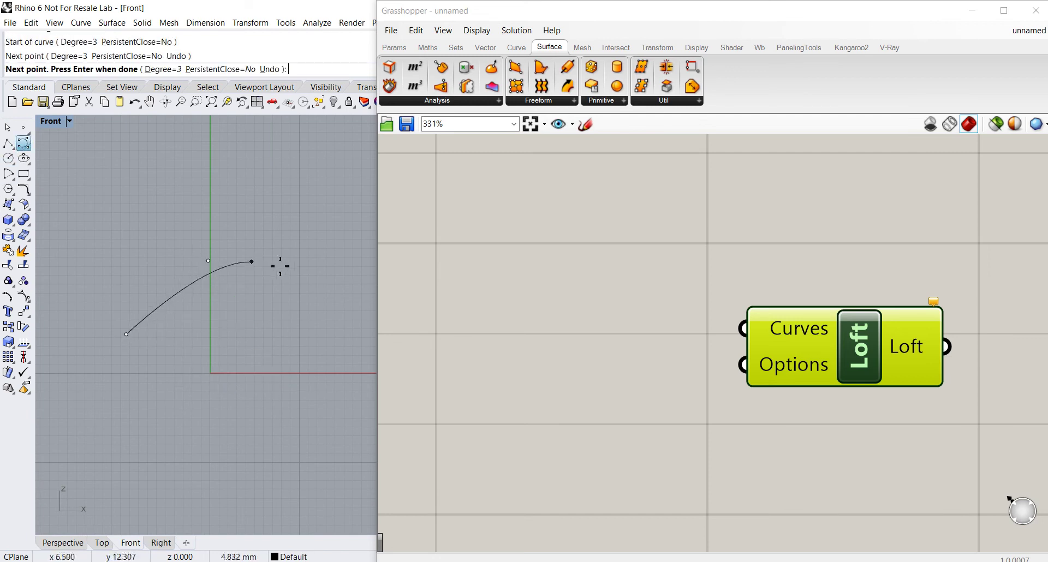
click(339, 271)
right_drag(367, 310, 327, 309)
click(351, 316)
key(Return)
Move the arch down and Alt-duplicate a raised copy with the gumball.
click(274, 287)
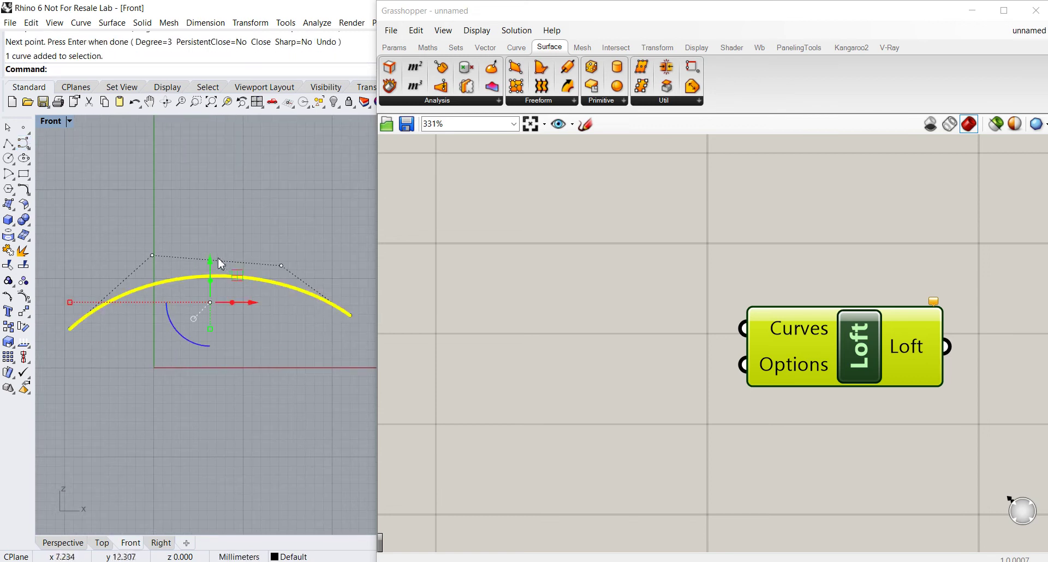
mouse_move(210, 256)
mouse_down()
mouse_move(208, 297)
mouse_move(213, 266)
mouse_up()
key(alt)
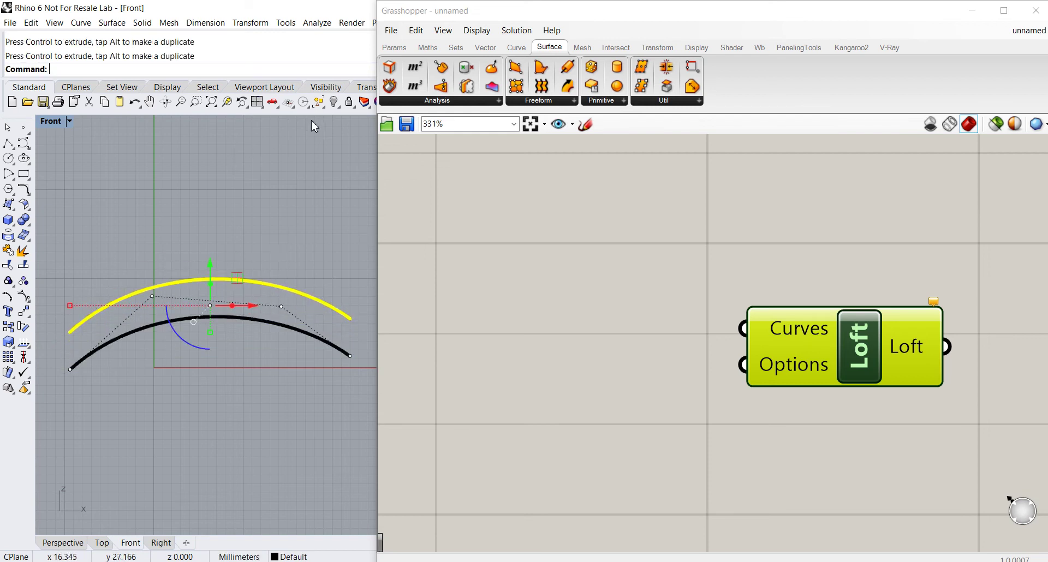
drag(525, 16, 622, 17)
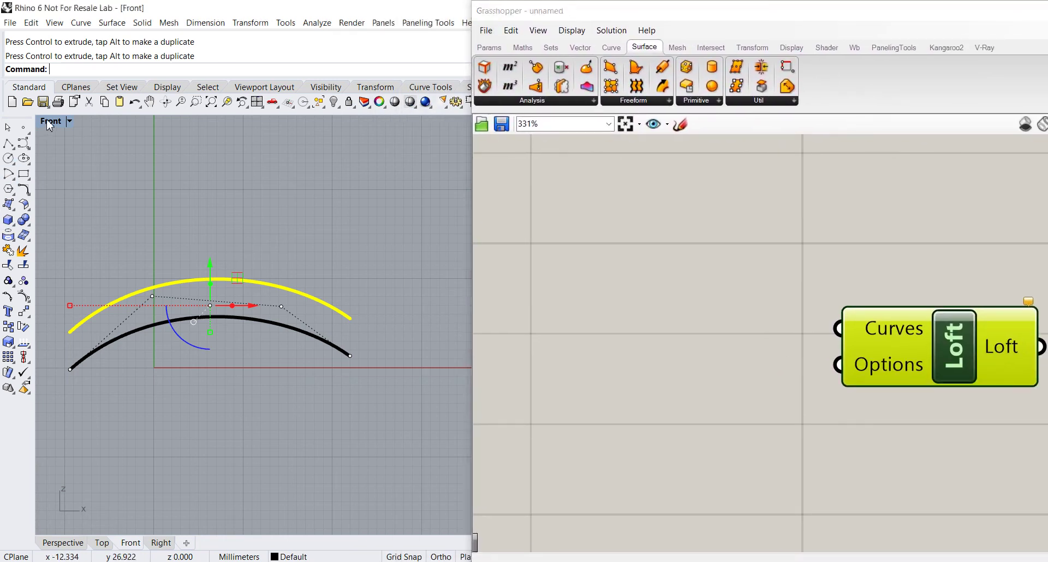
double_click(49, 122)
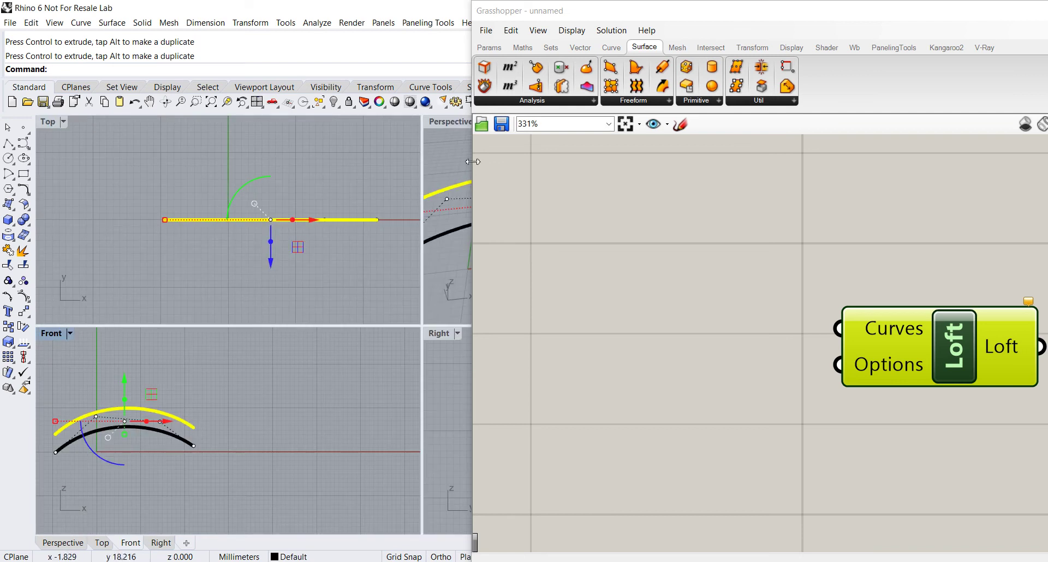
double_click(446, 122)
Move the copied arch away from the original in the Perspective view.
right_drag(293, 276, 307, 315)
drag(295, 309, 356, 349)
right_drag(356, 349, 273, 348)
click(273, 348)
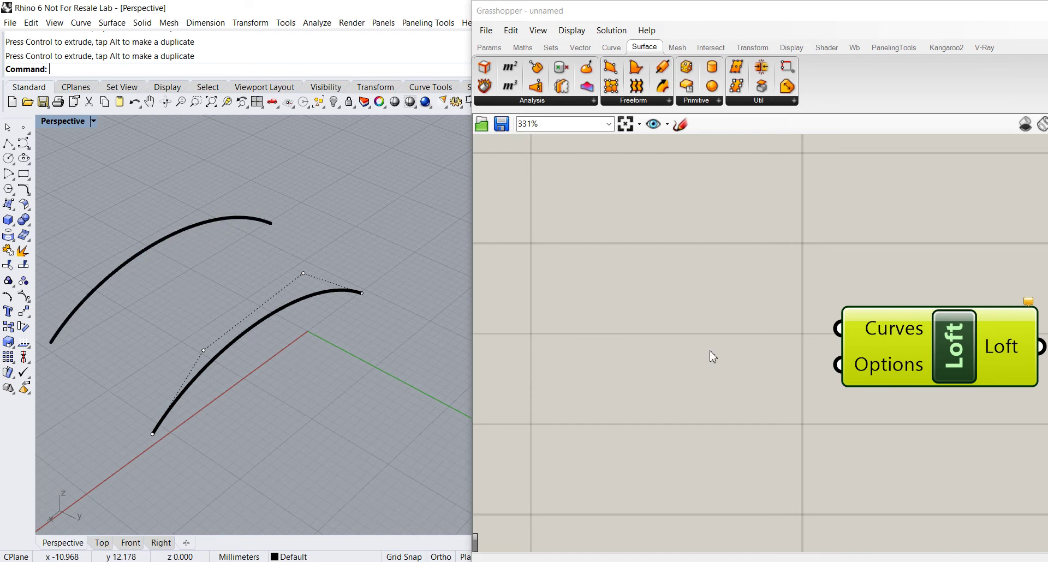
scroll(712, 356, down, 1)
shift+right_drag(307, 377, 406, 401)
click(679, 338)
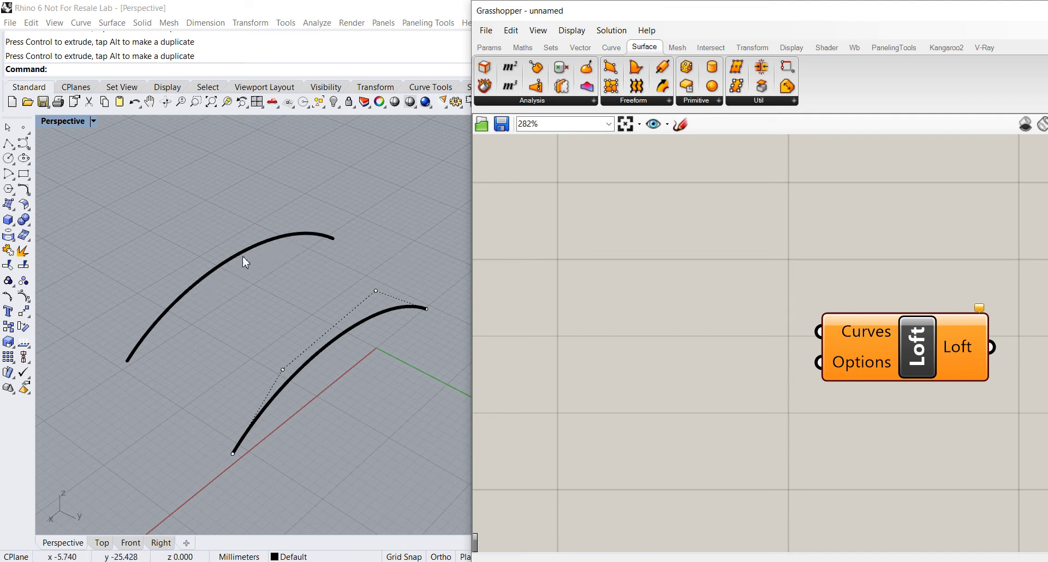
Add a Curve parameter to the canvas and copy it below the original.
click(493, 52)
click(513, 102)
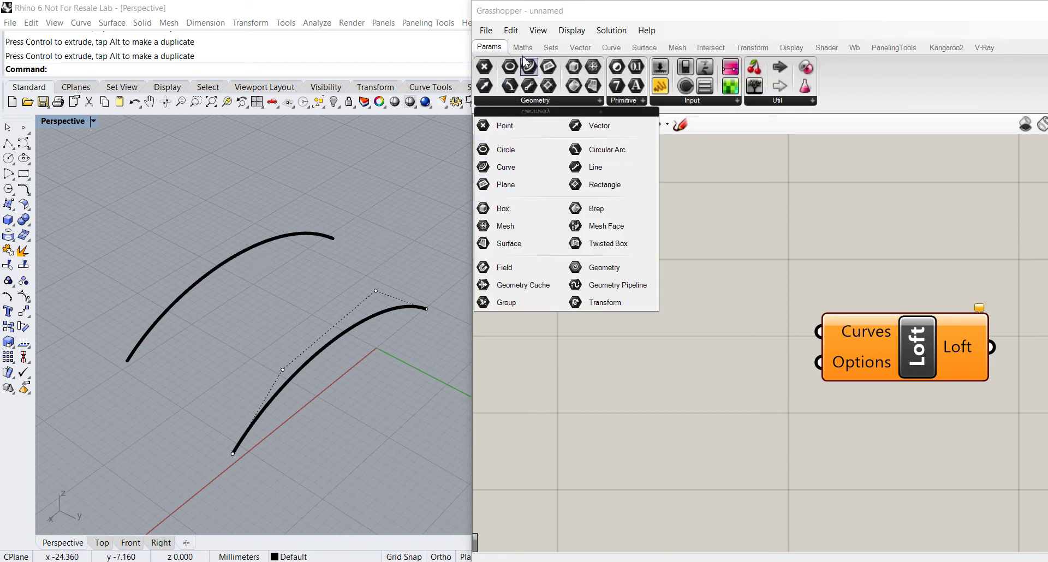
click(503, 167)
click(595, 281)
scroll(596, 281, up, 3)
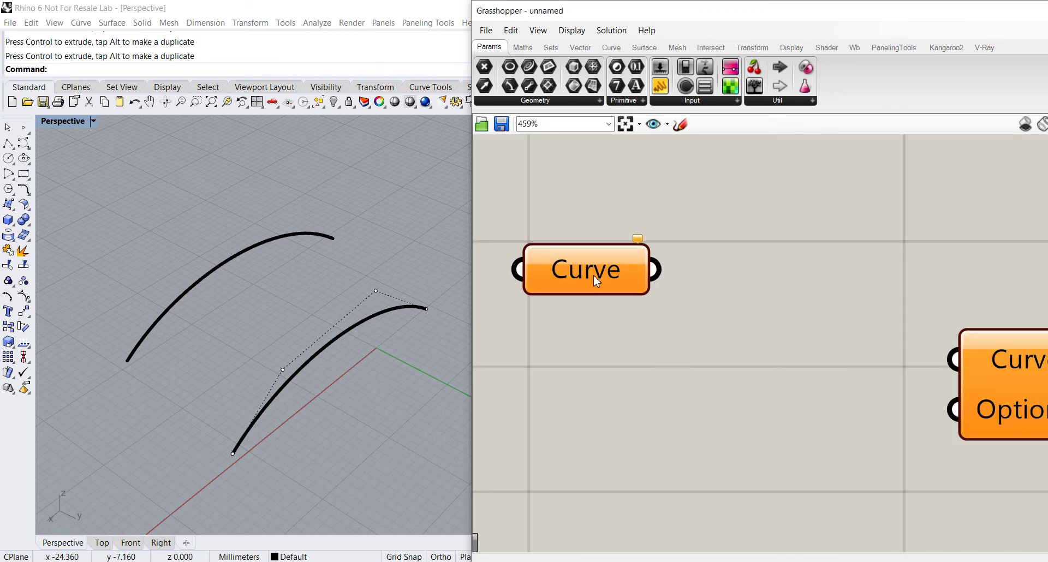
scroll(596, 281, down, 2)
click(596, 276)
alt+drag(610, 279, 619, 391)
click(672, 328)
Make the upper Curve parameter reference the upper arched curve, leaving Reparameterize off.
click(595, 278)
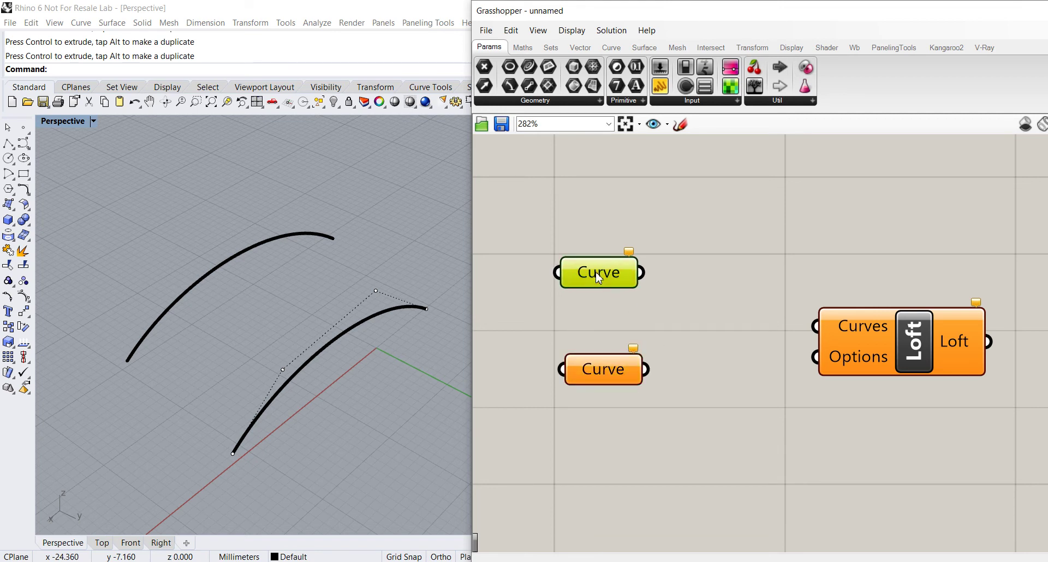
right_click(596, 274)
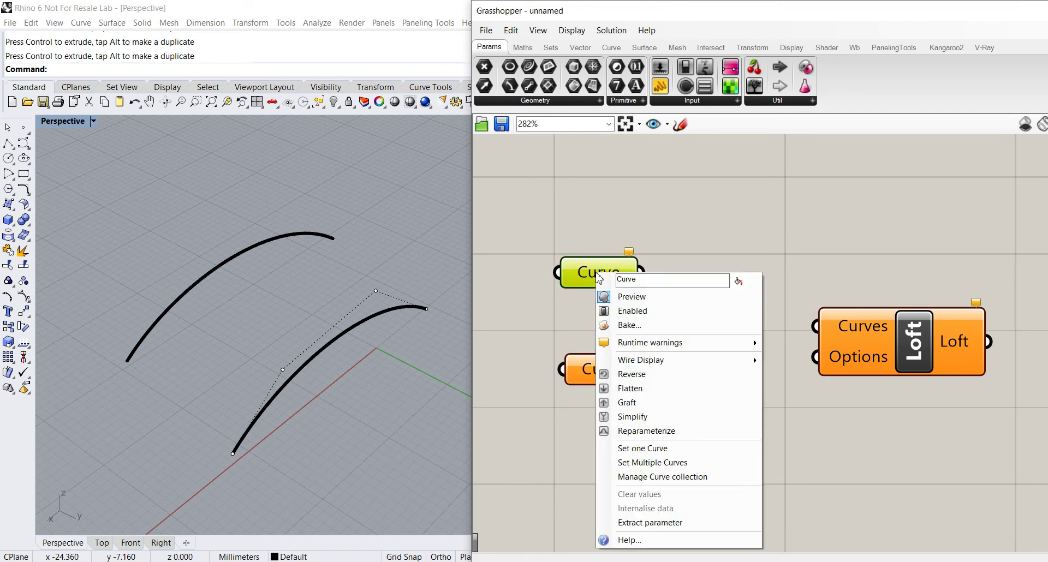
click(645, 431)
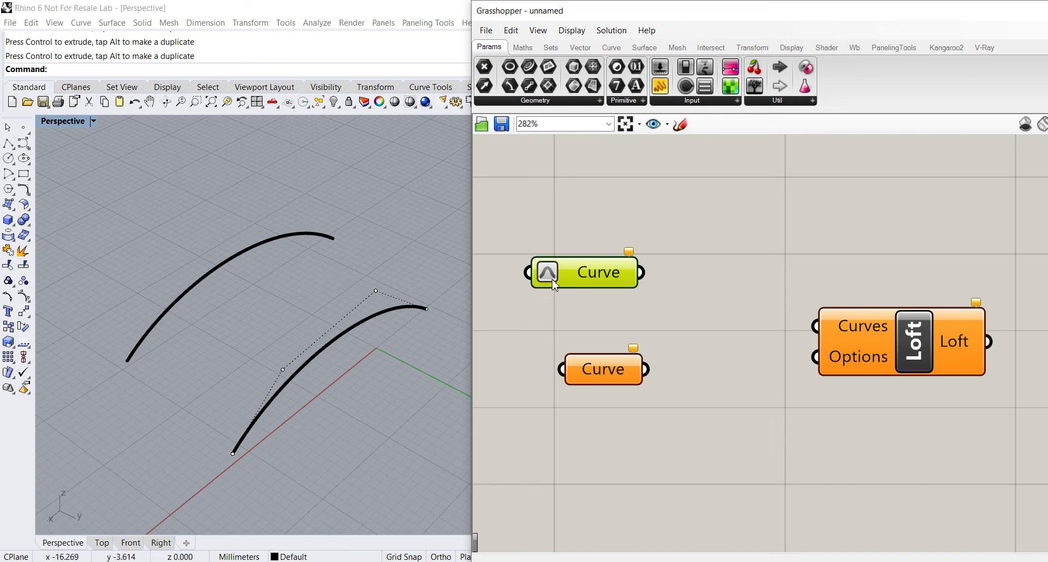
right_click(578, 274)
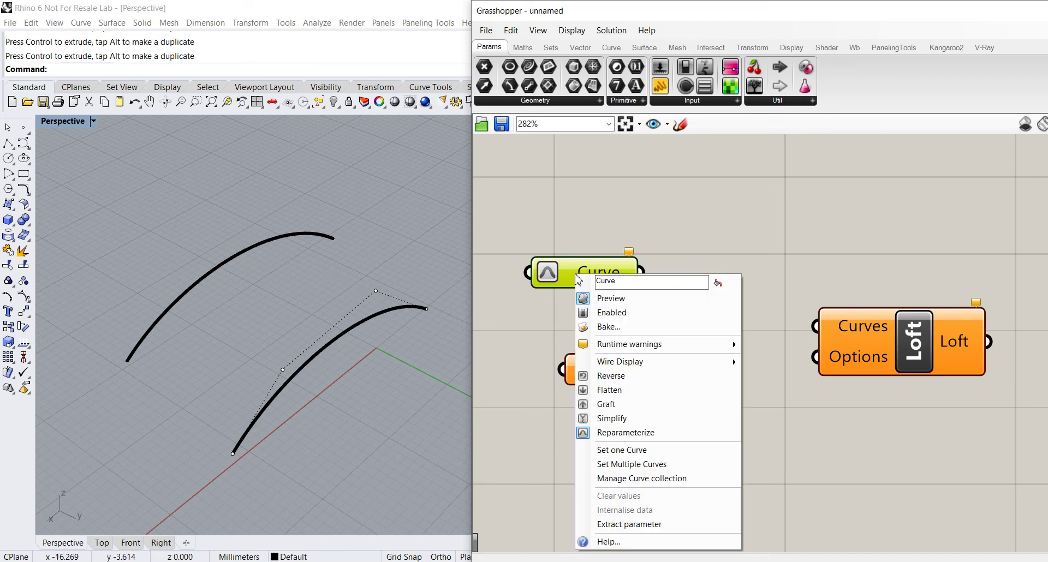
click(603, 434)
right_click(585, 274)
click(603, 444)
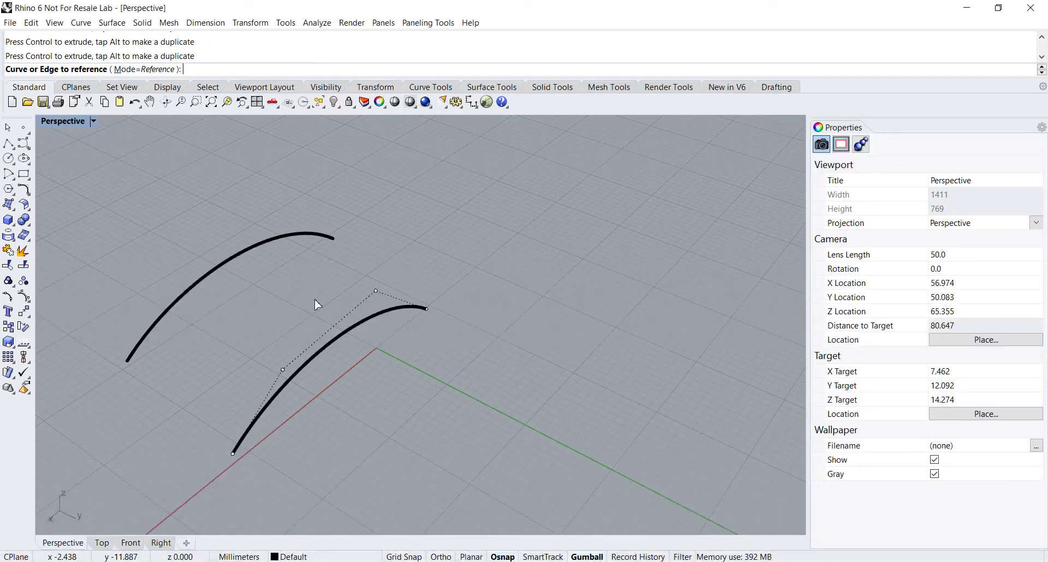
click(225, 271)
Set the lower Curve parameter to reference the lower arched curve.
click(605, 373)
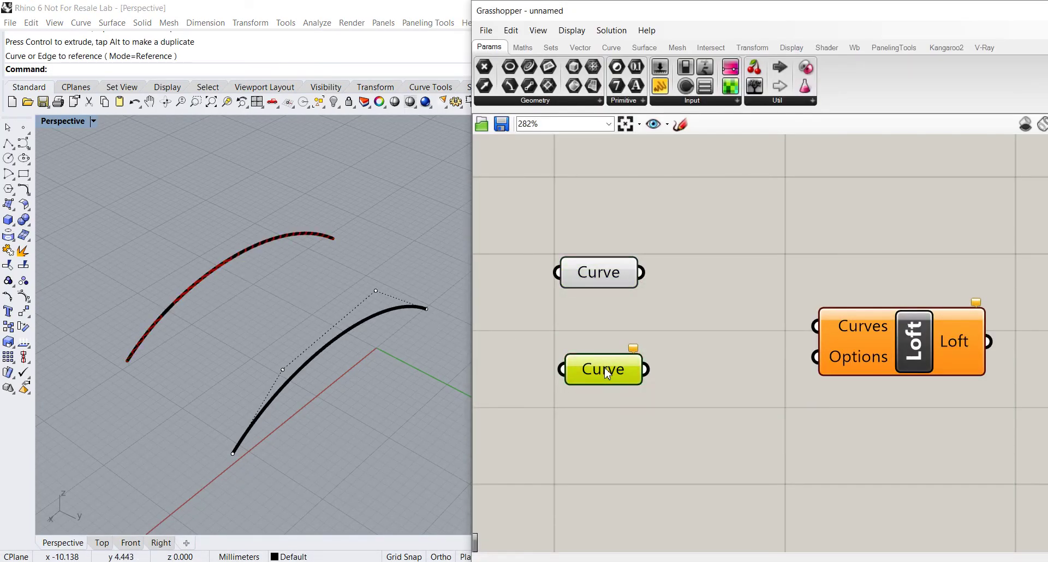
right_click(607, 373)
click(649, 464)
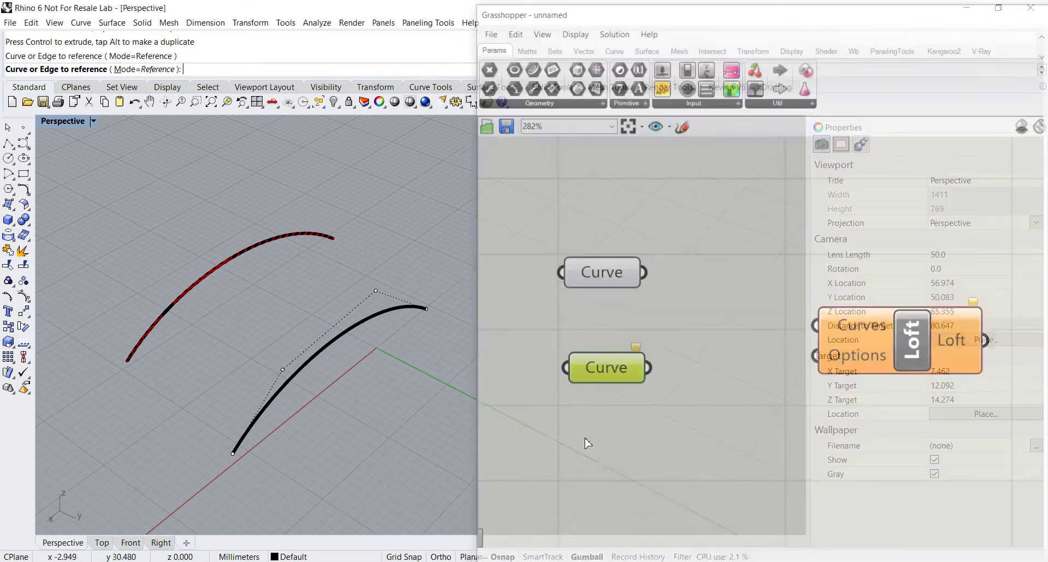
click(335, 339)
click(599, 273)
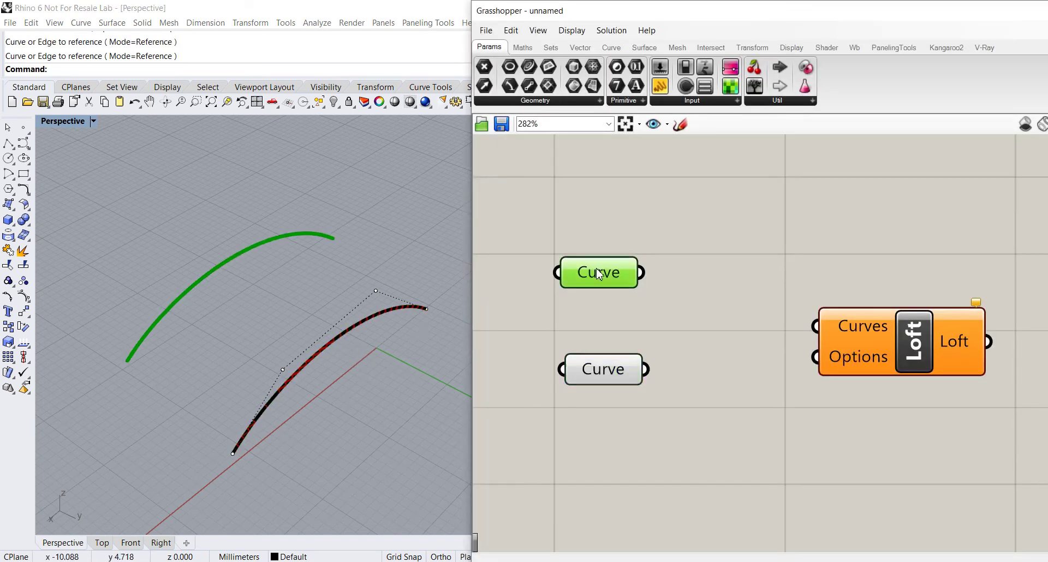
Wire the upper, then the lower Curve parameter into Loft's Curves input.
drag(604, 279, 594, 272)
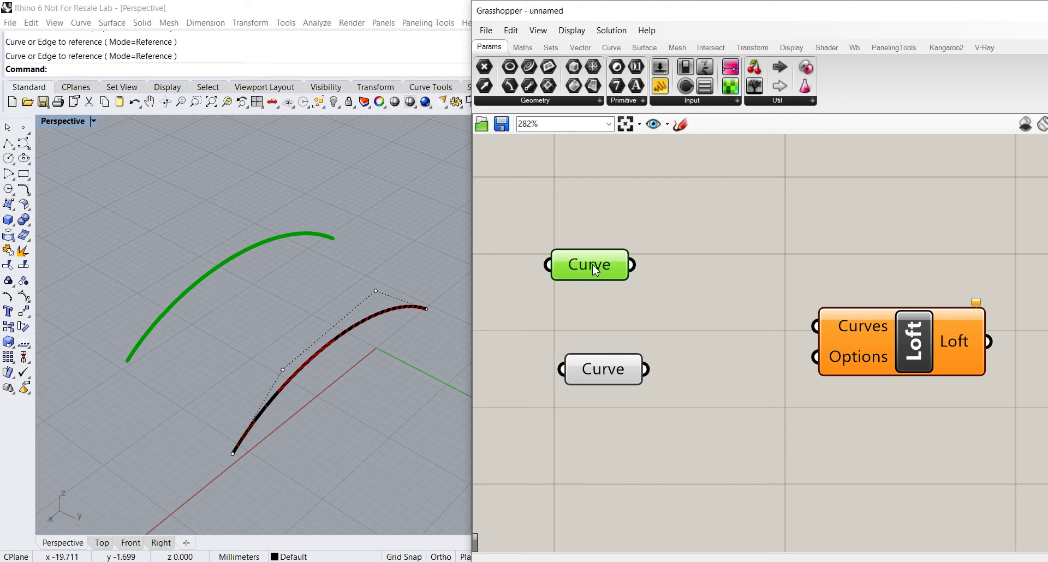
drag(597, 273, 602, 281)
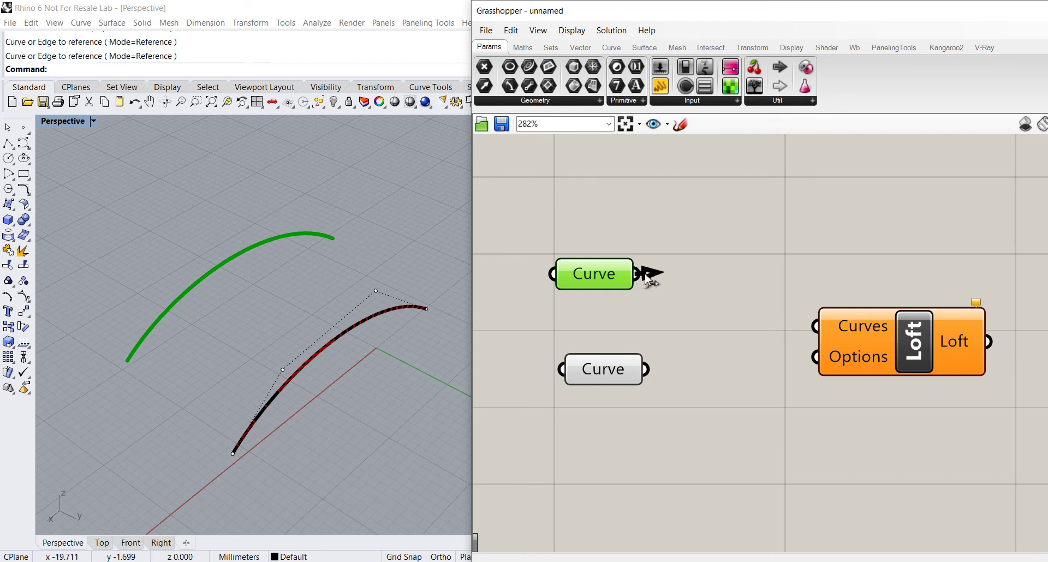
drag(640, 279, 814, 328)
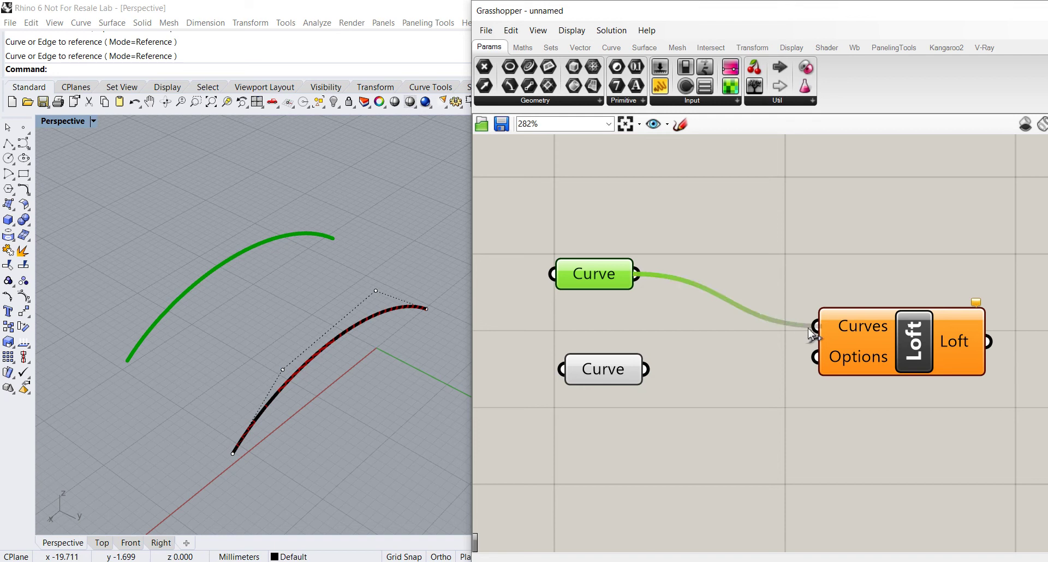
drag(894, 358, 920, 364)
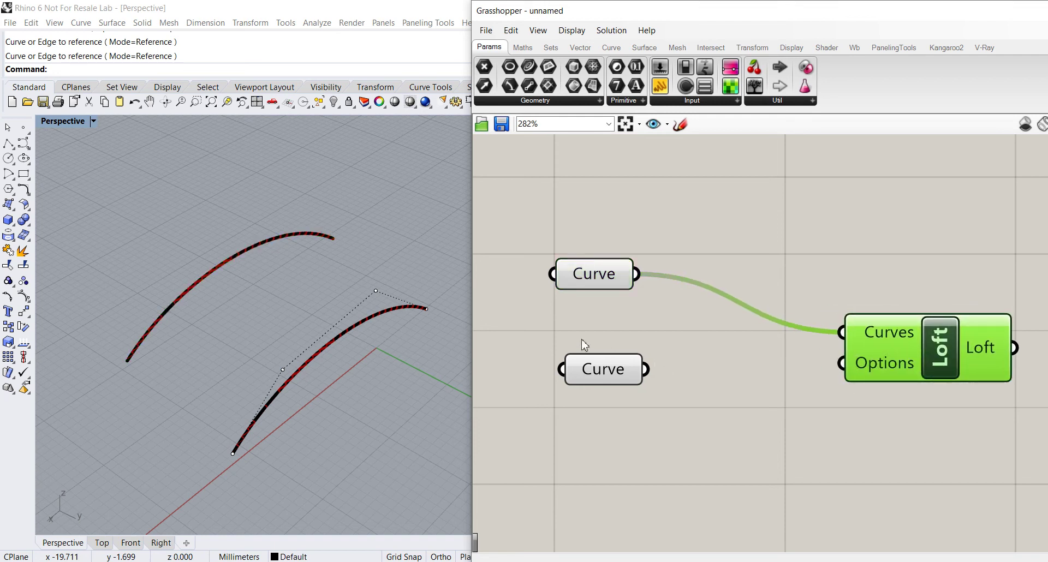
drag(617, 281, 613, 260)
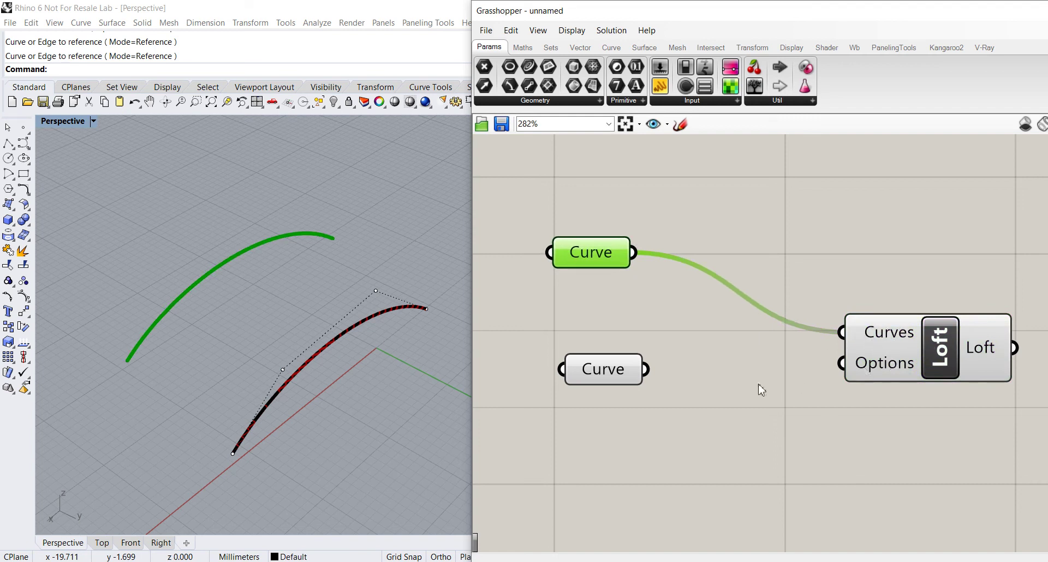
drag(647, 371, 822, 335)
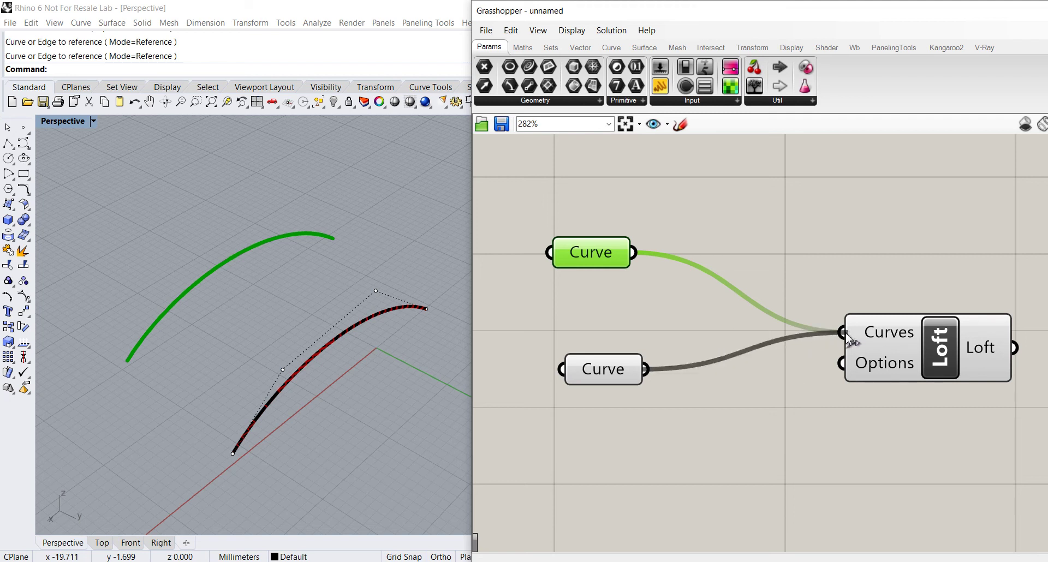
ctrl+drag(848, 338, 812, 337)
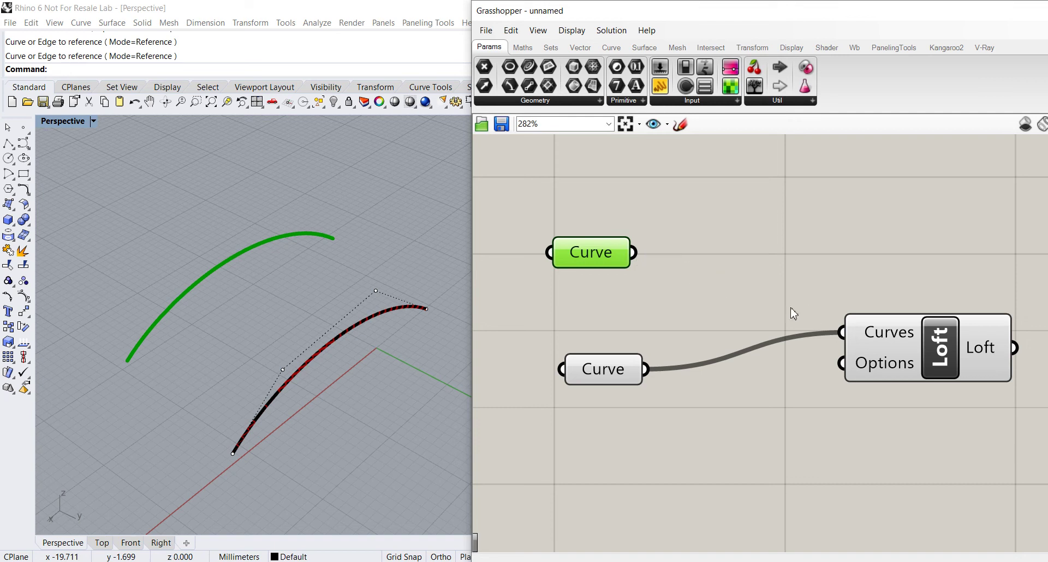
Disconnect the lower Curve's wire from the Loft's Curves input.
scroll(761, 303, down, 2)
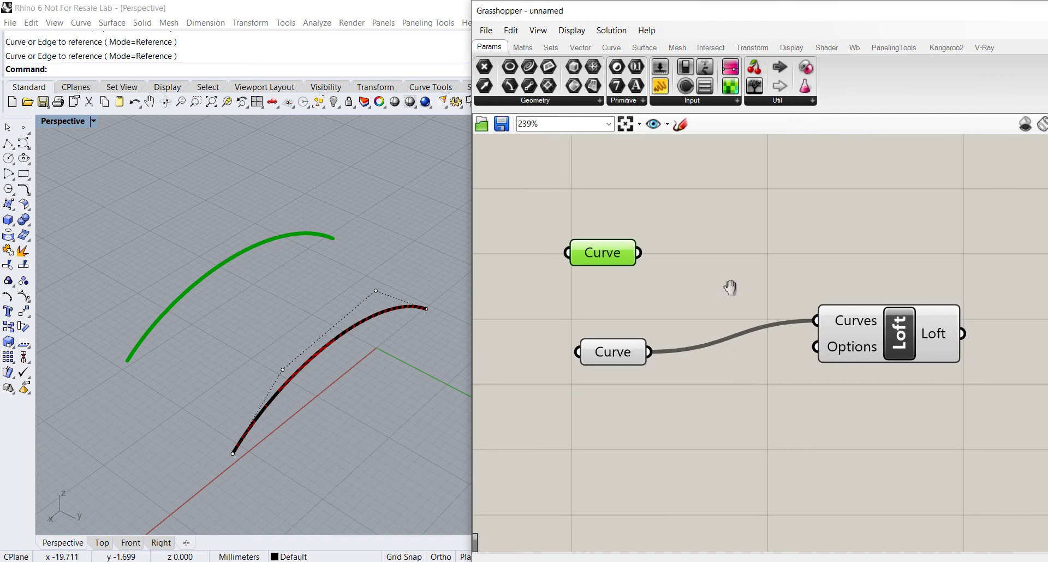
right_click(825, 323)
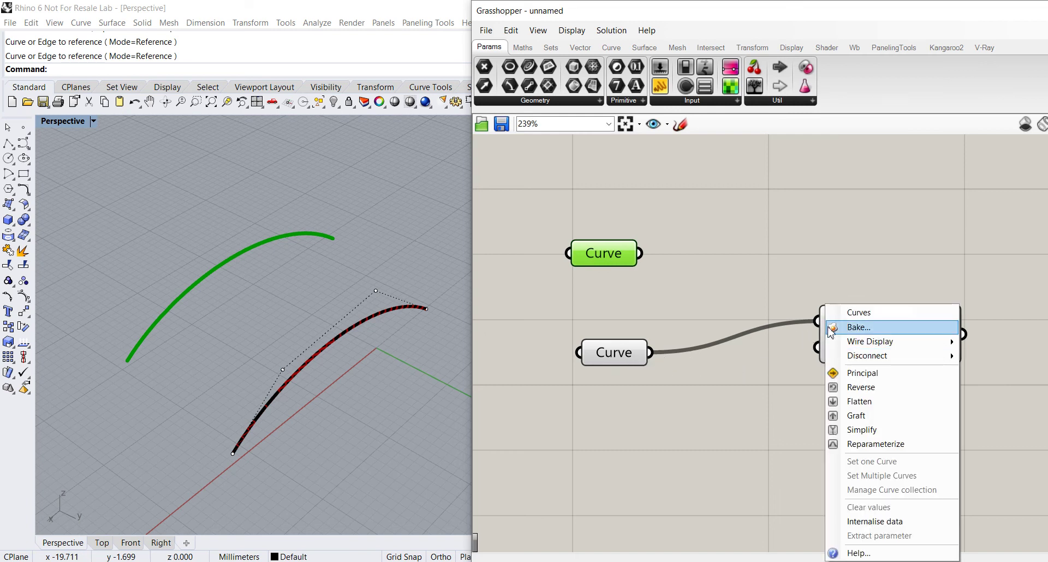
mouse_move(868, 362)
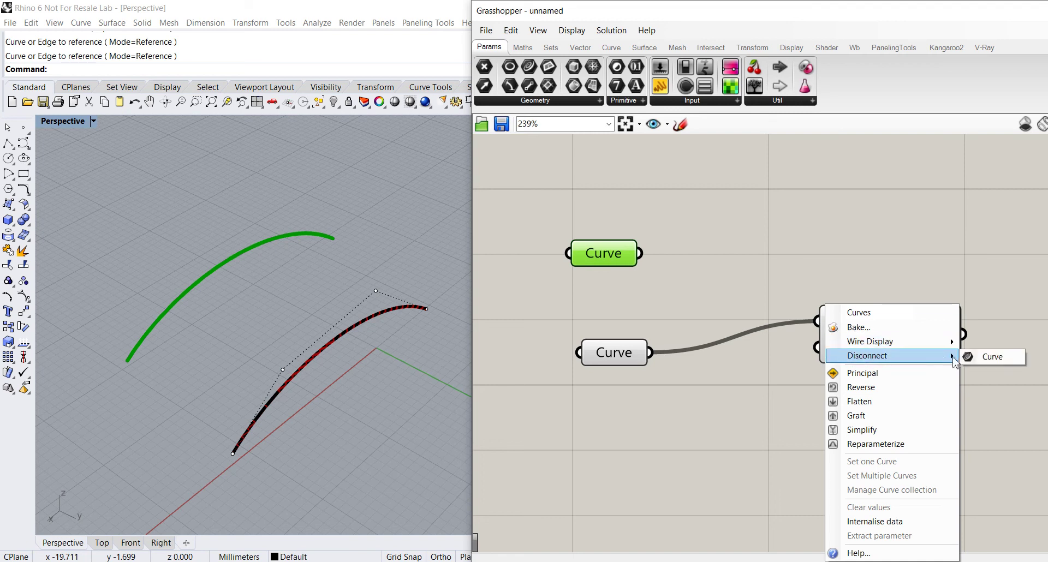
click(971, 360)
scroll(707, 282, down, 2)
drag(813, 330, 783, 327)
Connect the upper Curve to Loft's Curves and Shift-add the lower Curve as a second input.
scroll(745, 305, up, 2)
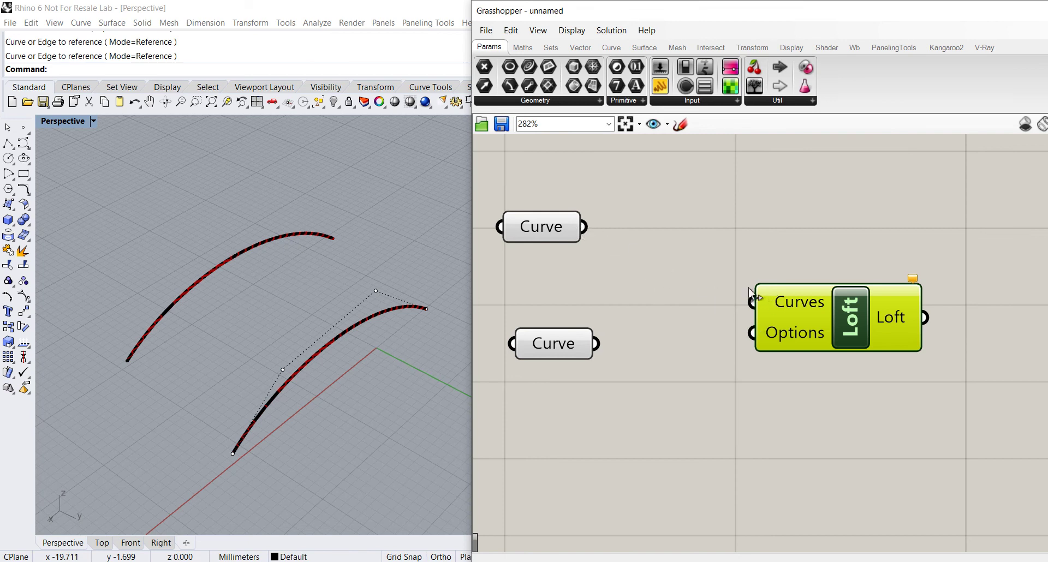
drag(584, 227, 751, 303)
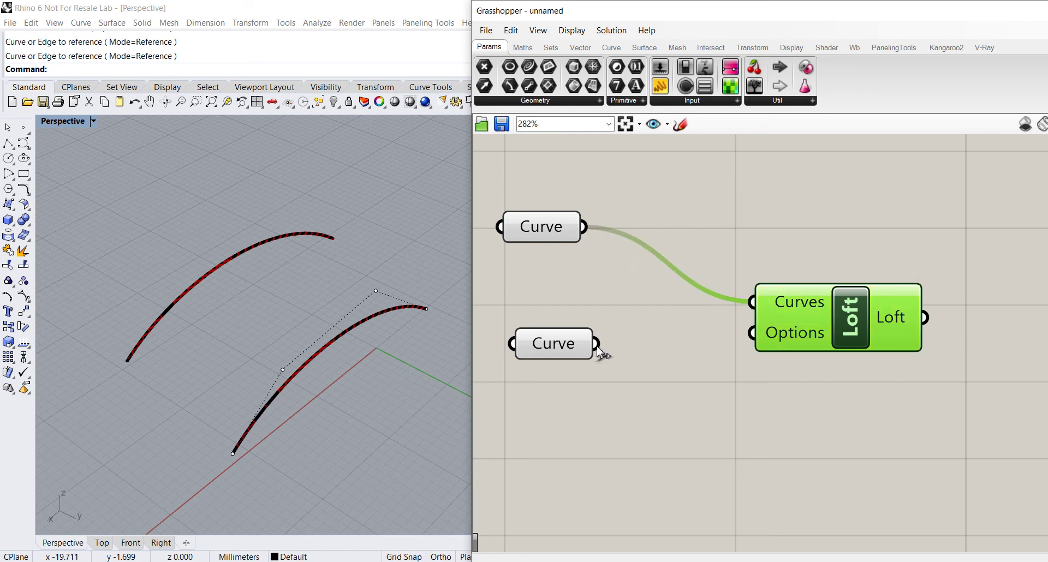
shift+drag(598, 348, 745, 309)
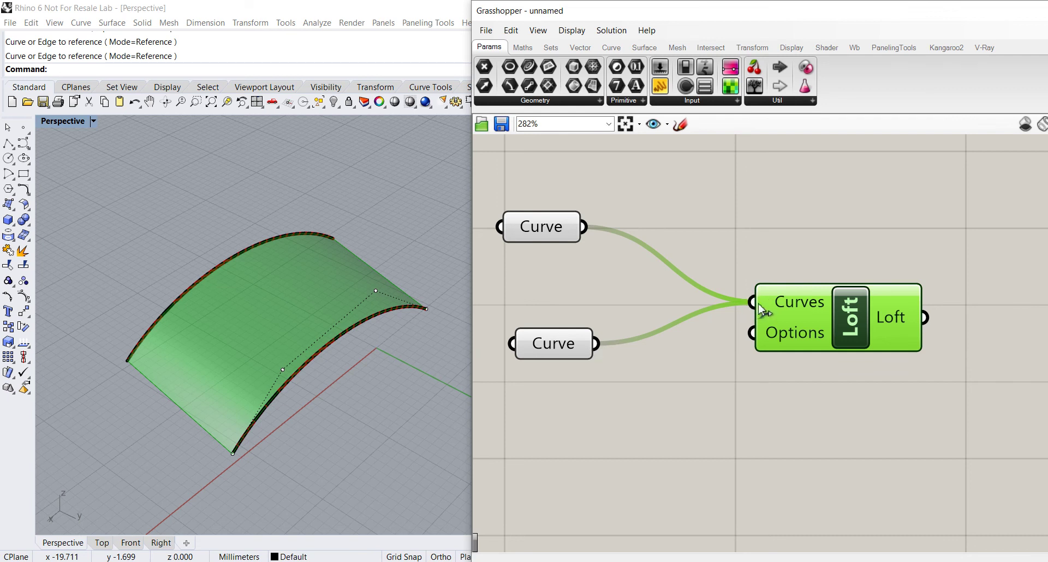
right_drag(409, 298, 348, 282)
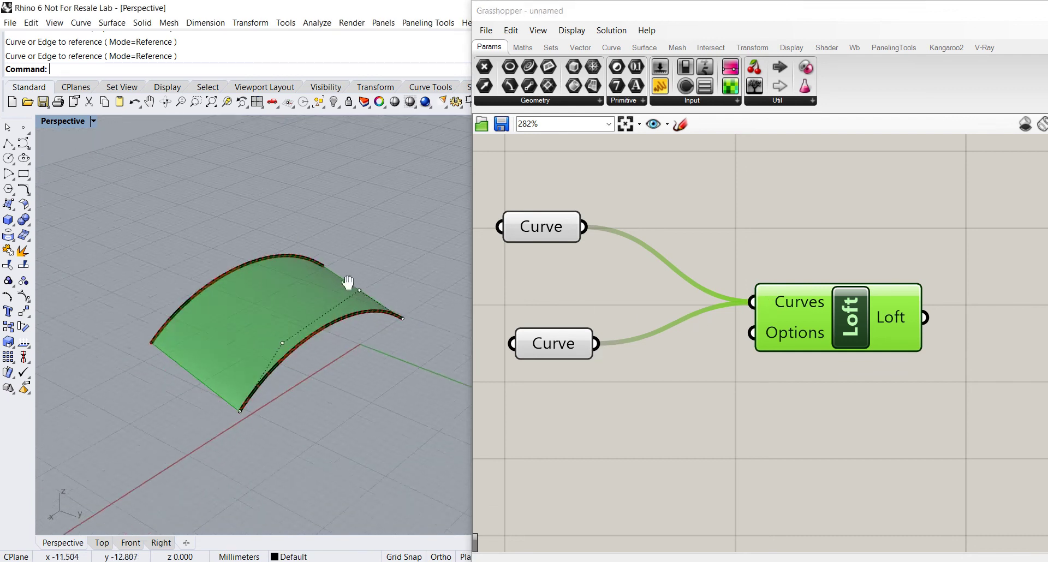
Shift the Loft component right and both Curve parameters left into a tidy column.
scroll(327, 273, up, 4)
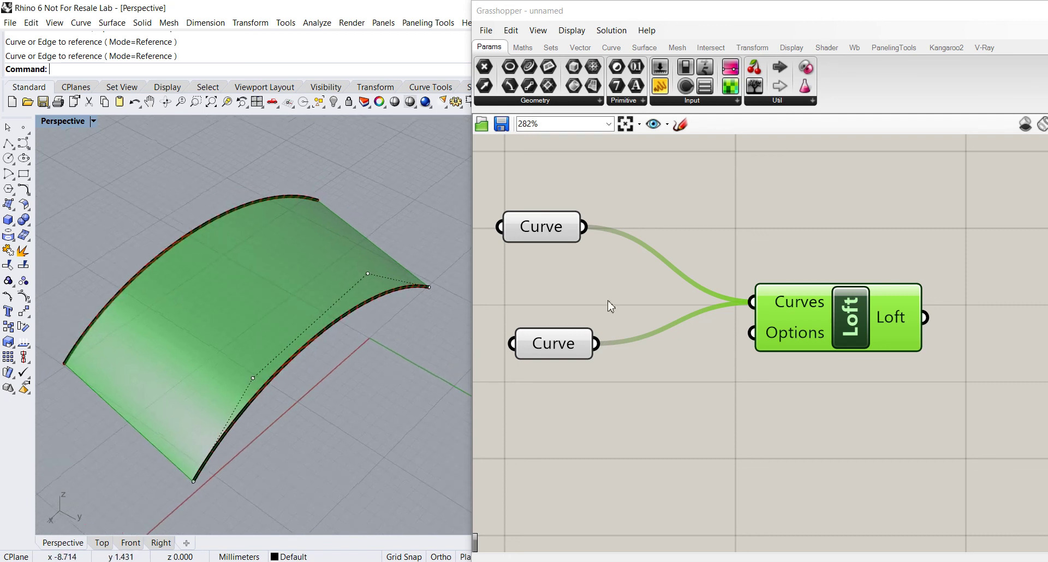
scroll(704, 318, down, 4)
scroll(745, 324, up, 2)
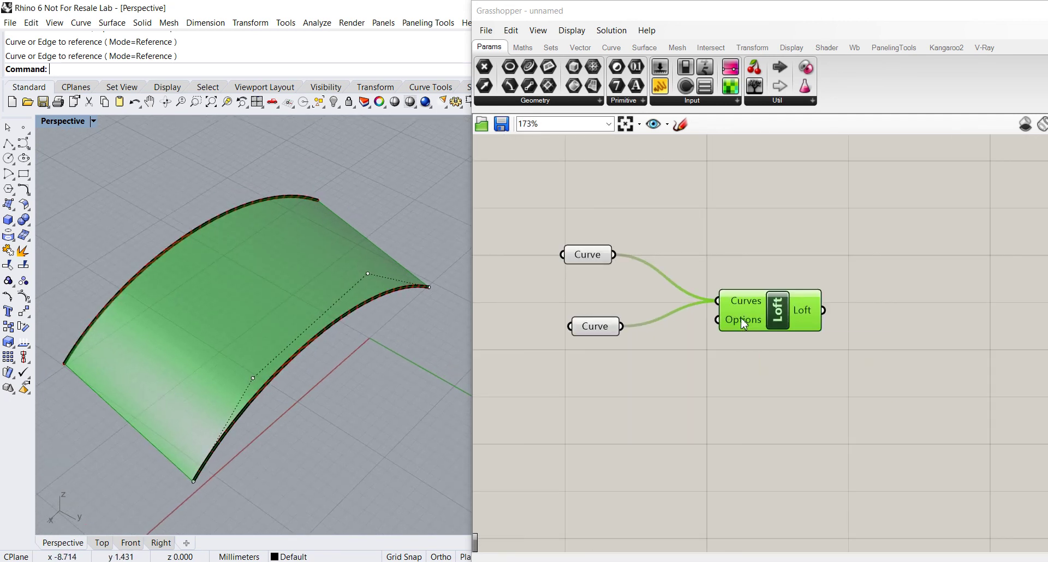
drag(785, 319, 835, 307)
drag(606, 329, 585, 336)
drag(585, 255, 567, 256)
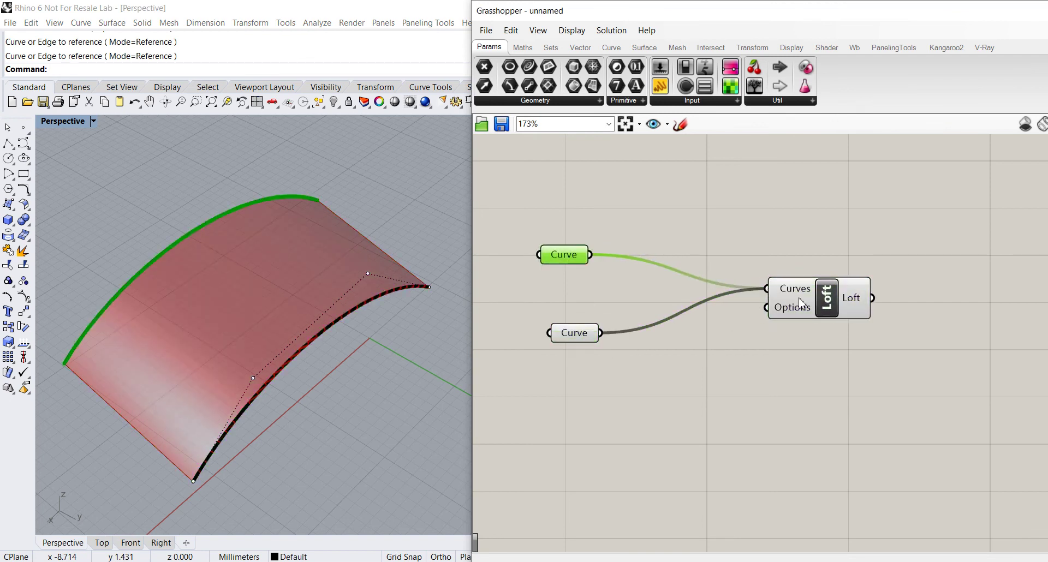
click(816, 302)
scroll(816, 302, up, 1)
scroll(804, 310, down, 2)
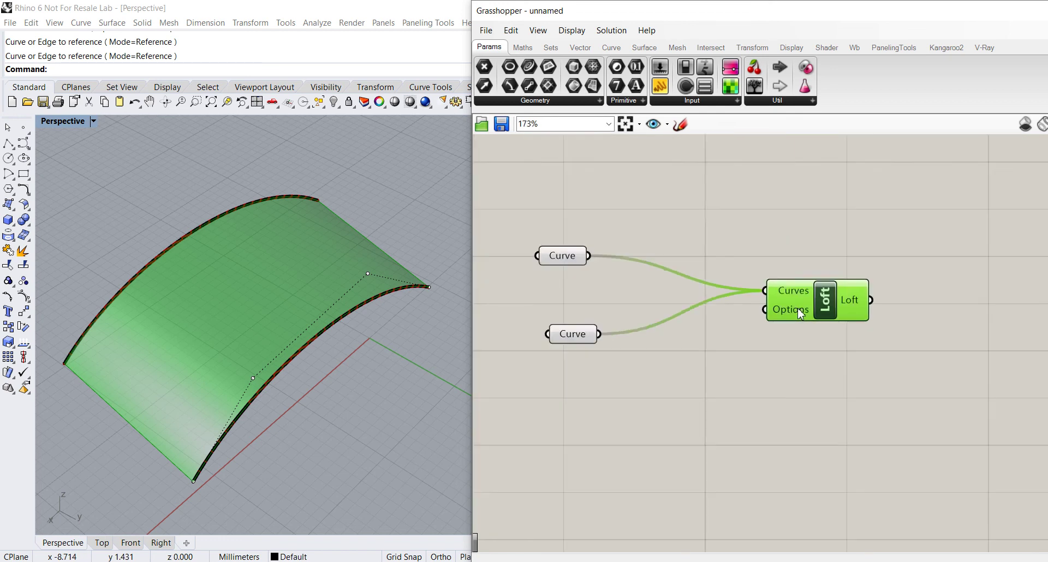
mouse_move(804, 311)
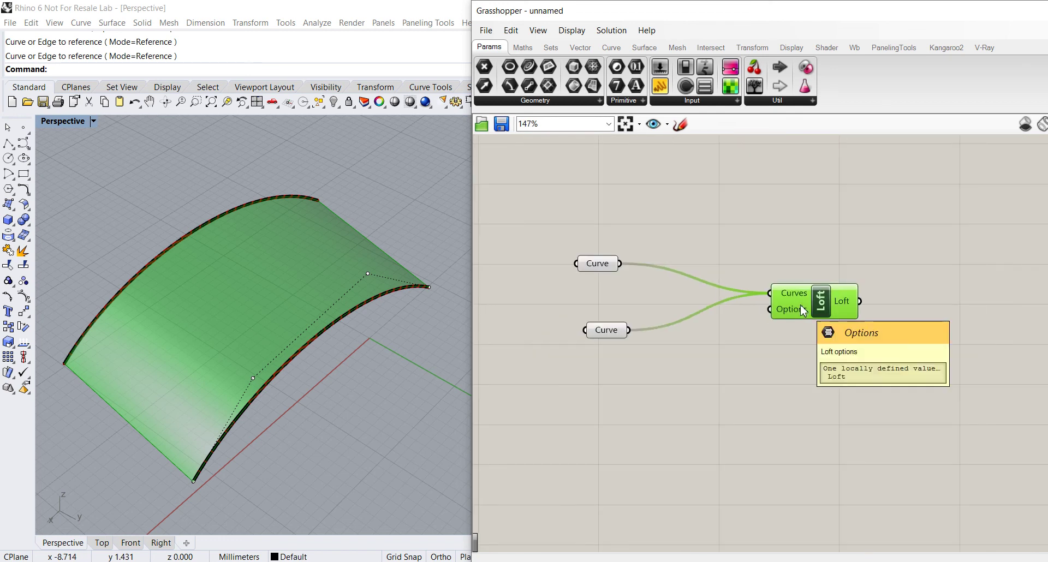
Add a Pipe component via the 'pip' canvas search and place it to the right.
double_click(933, 309)
text(pip)
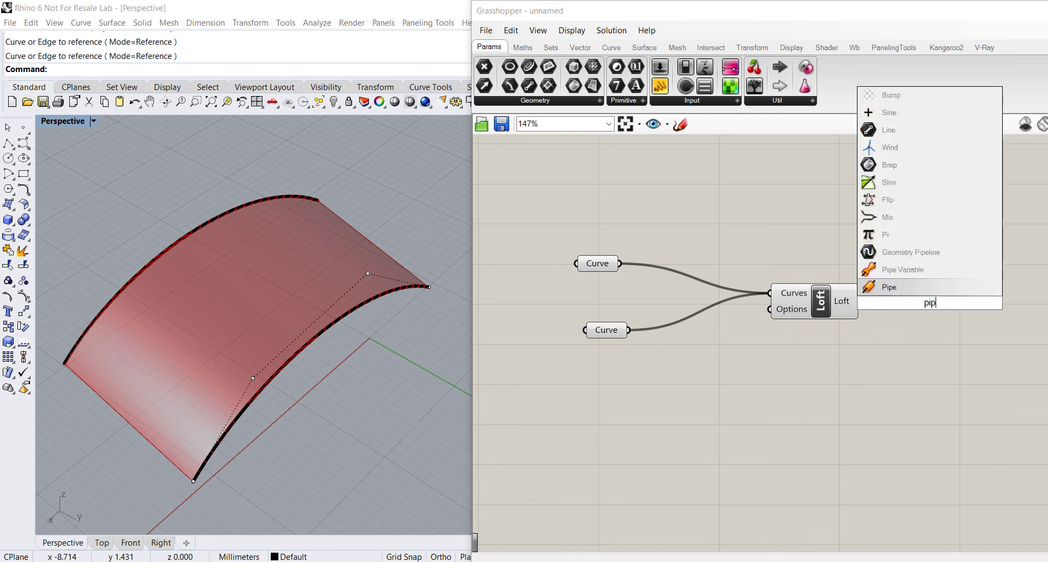
key(Return)
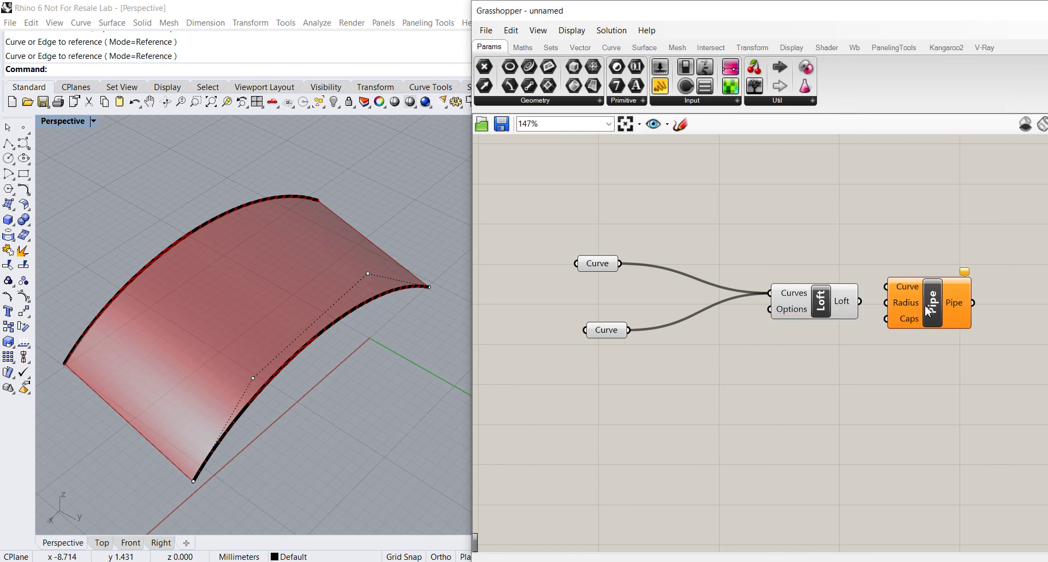
drag(930, 316, 990, 363)
right_drag(713, 328, 610, 293)
drag(875, 316, 915, 311)
Reposition the Loft component up and to the right near the Pipe.
drag(705, 280, 817, 249)
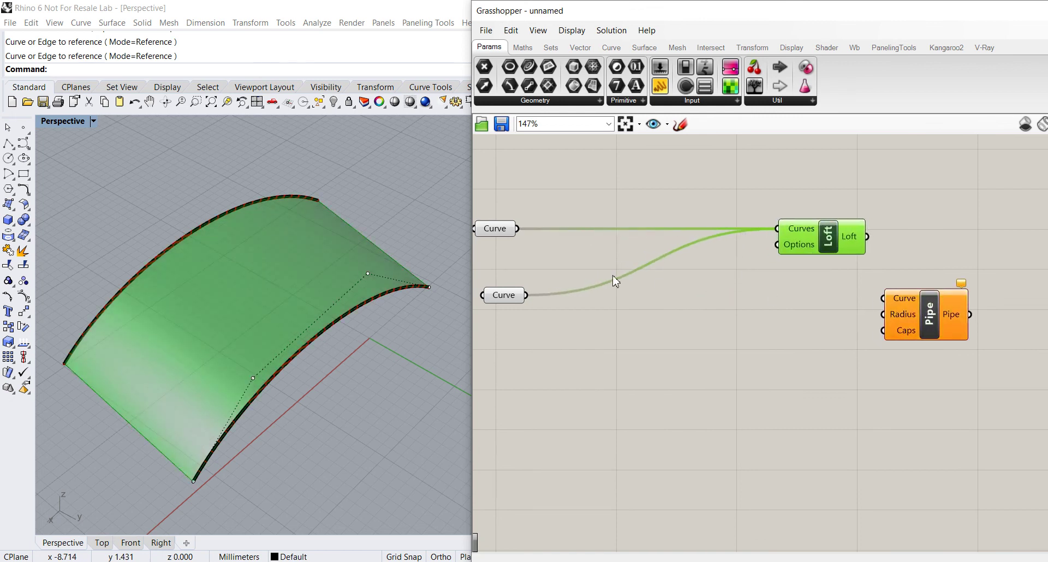
scroll(615, 280, up, 2)
right_drag(699, 271, 724, 285)
drag(954, 212, 928, 221)
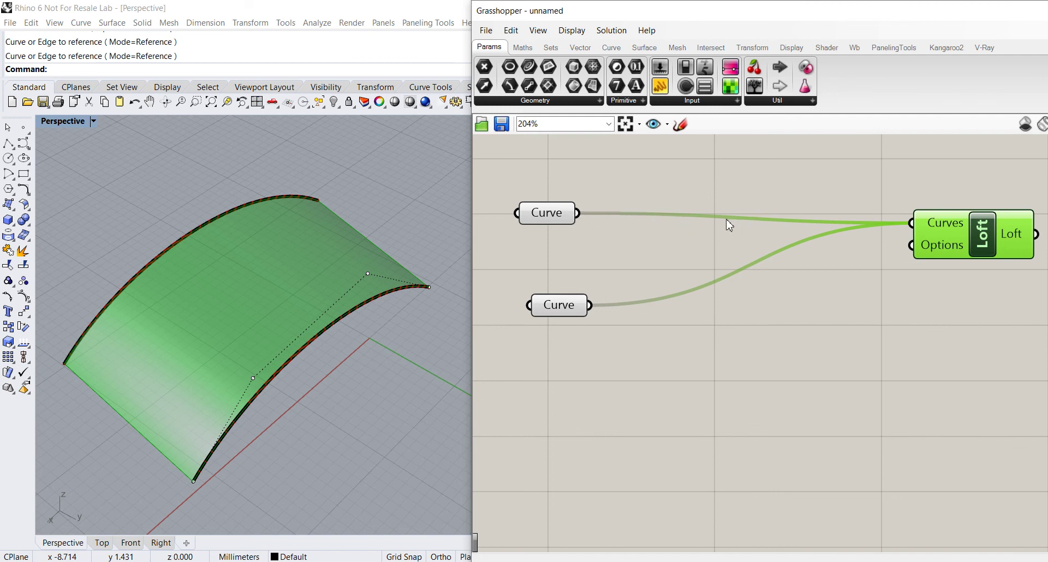
Insert a relay on the upper Curve-to-Loft wire and shift the Pipe down-left.
double_click(728, 223)
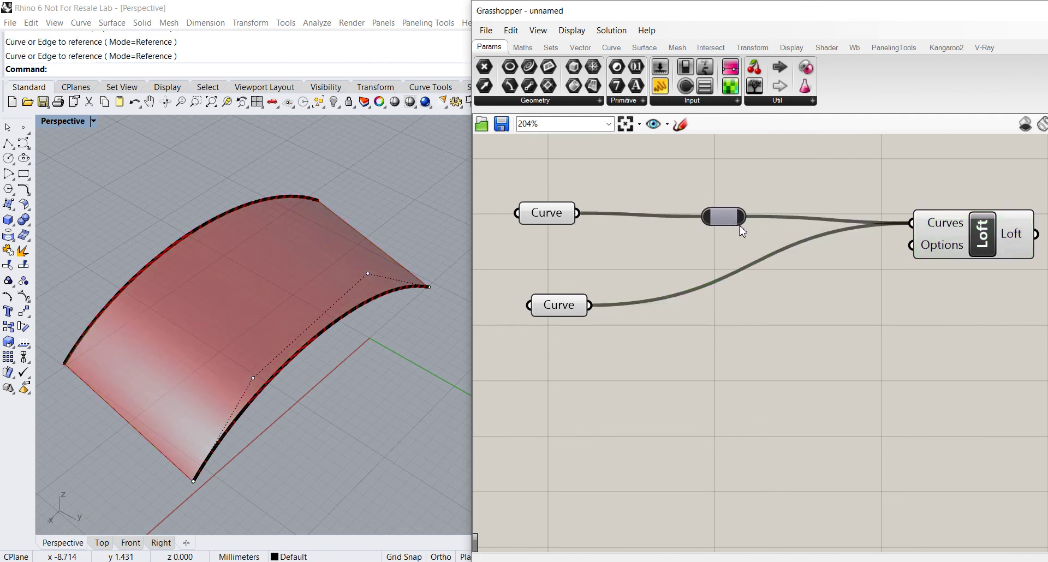
scroll(734, 236, down, 2)
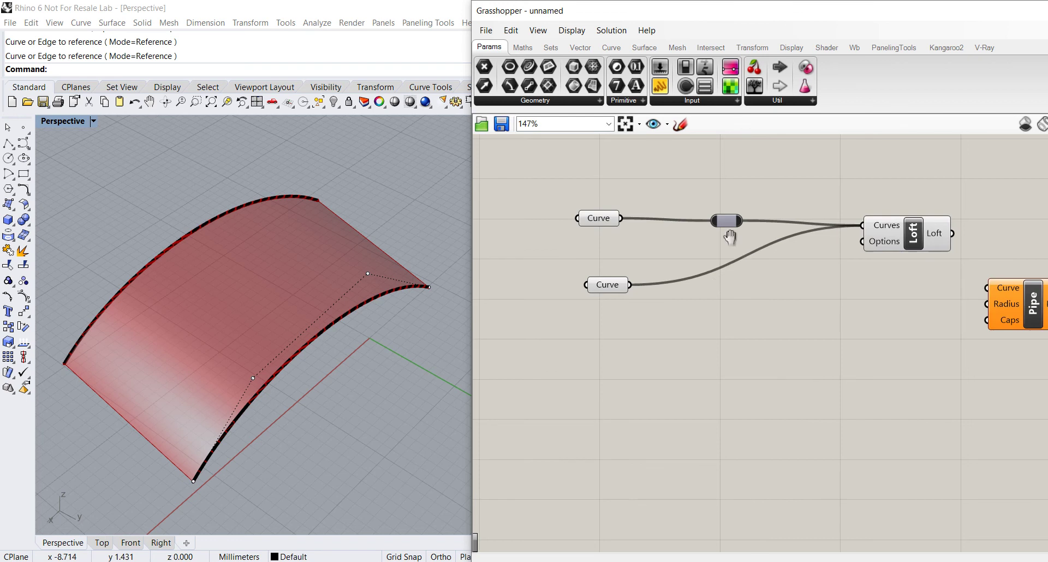
scroll(670, 222, up, 3)
click(682, 210)
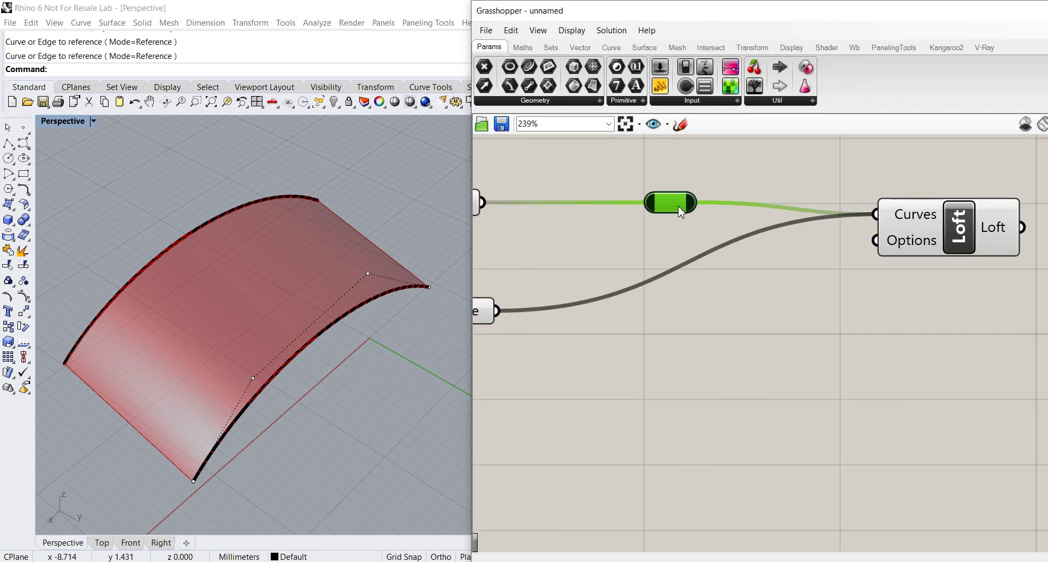
scroll(681, 212, down, 2)
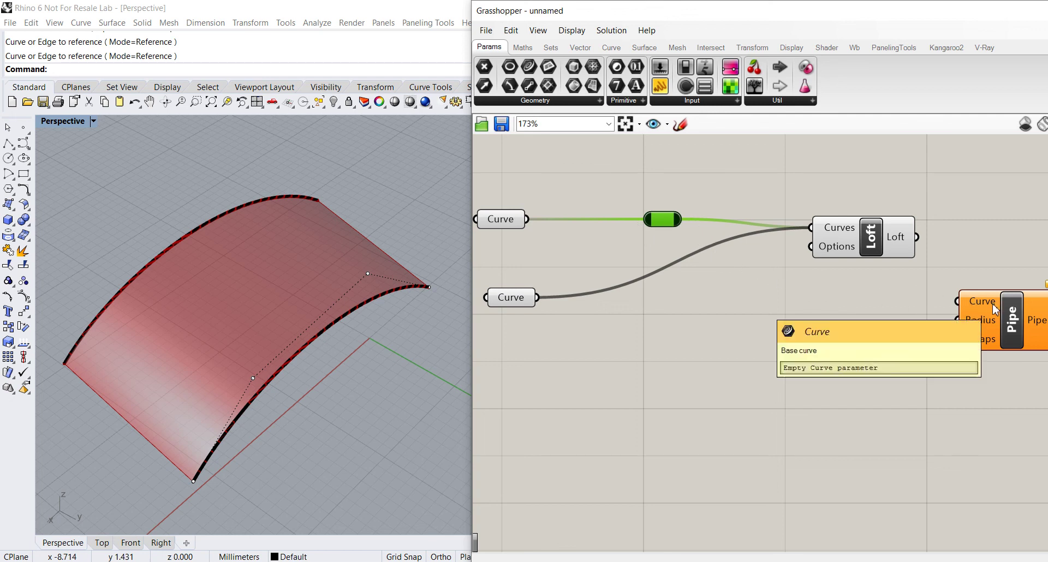
drag(996, 305, 982, 322)
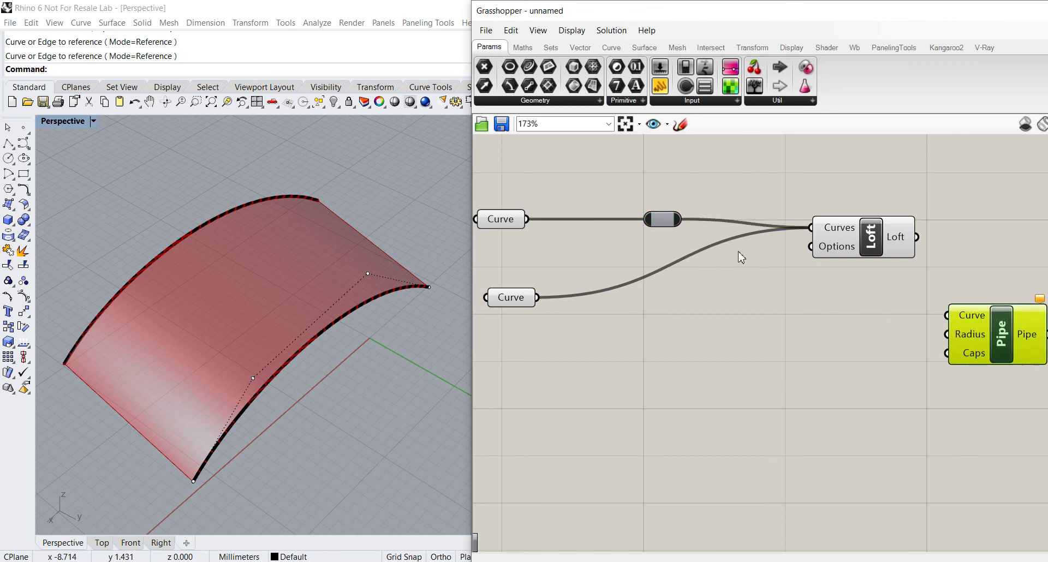
mouse_move(671, 224)
Feed Pipe's Curve input from the relay instead of the direct upper-curve wire.
drag(680, 220, 888, 350)
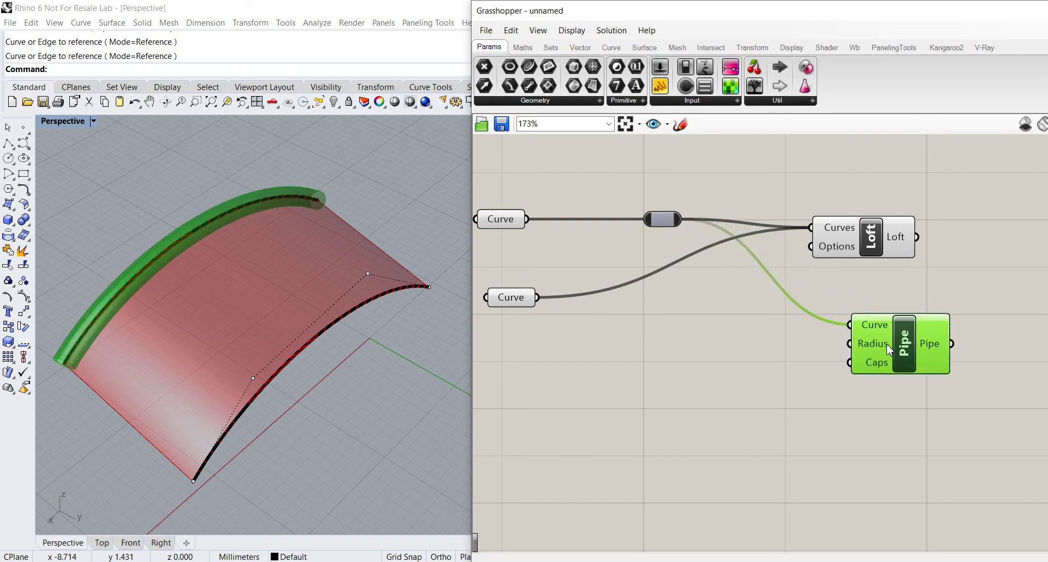
drag(666, 225, 670, 218)
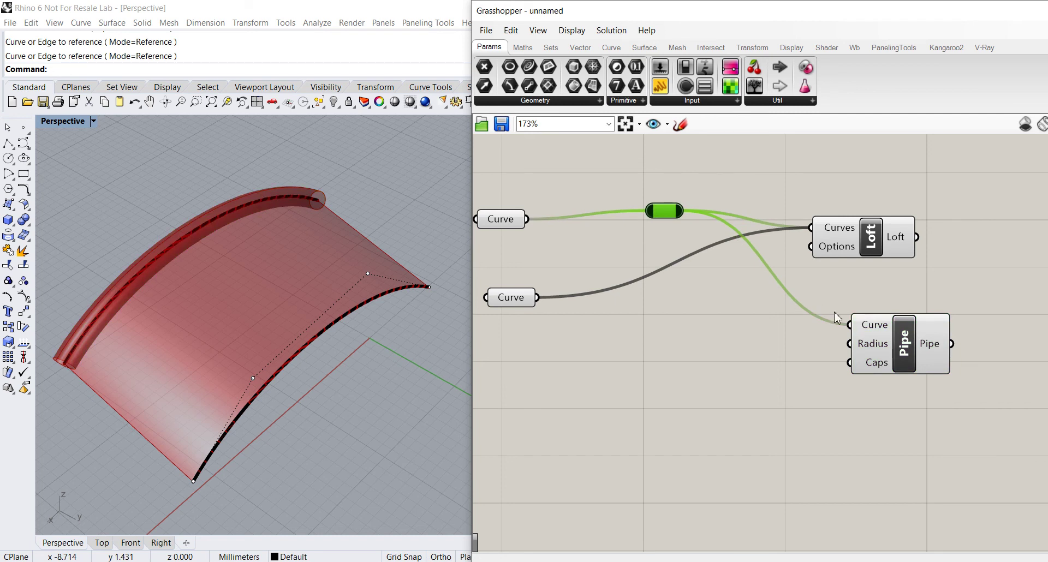
drag(525, 220, 503, 218)
drag(527, 220, 826, 330)
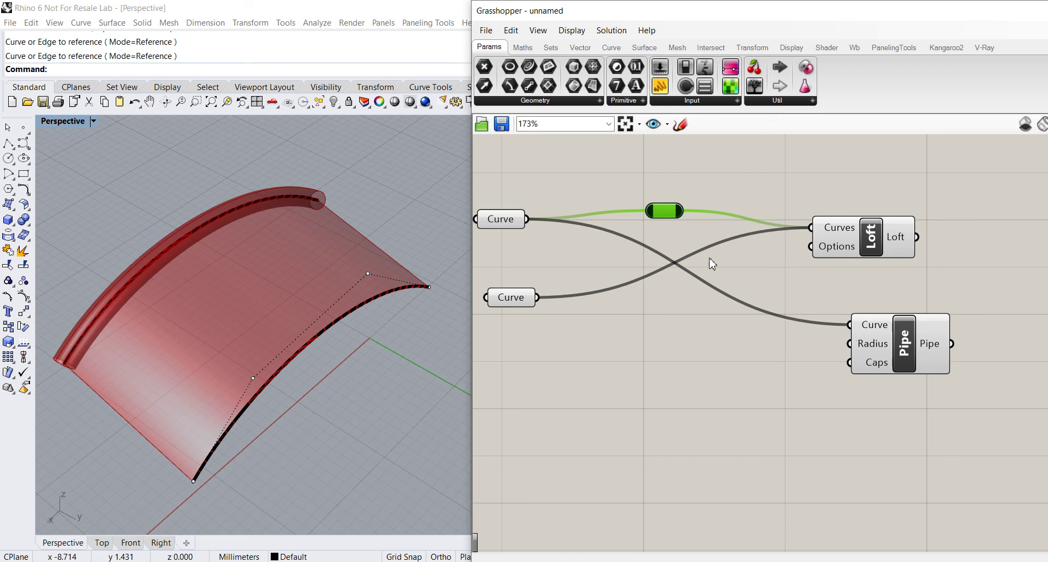
click(684, 228)
drag(683, 211, 847, 333)
Move the Pipe component far to the right and slide the relay rightward along its wire.
scroll(873, 310, down, 2)
right_drag(866, 309, 698, 281)
drag(712, 324, 1001, 337)
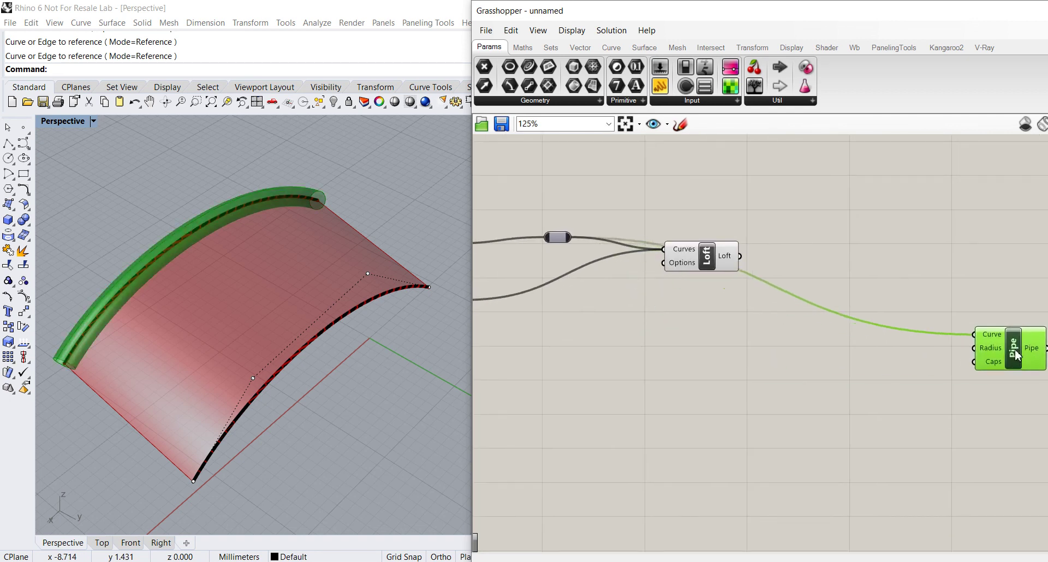
scroll(1000, 336, down, 3)
right_drag(894, 334, 774, 341)
drag(819, 342, 953, 353)
drag(564, 276, 738, 269)
drag(941, 353, 971, 353)
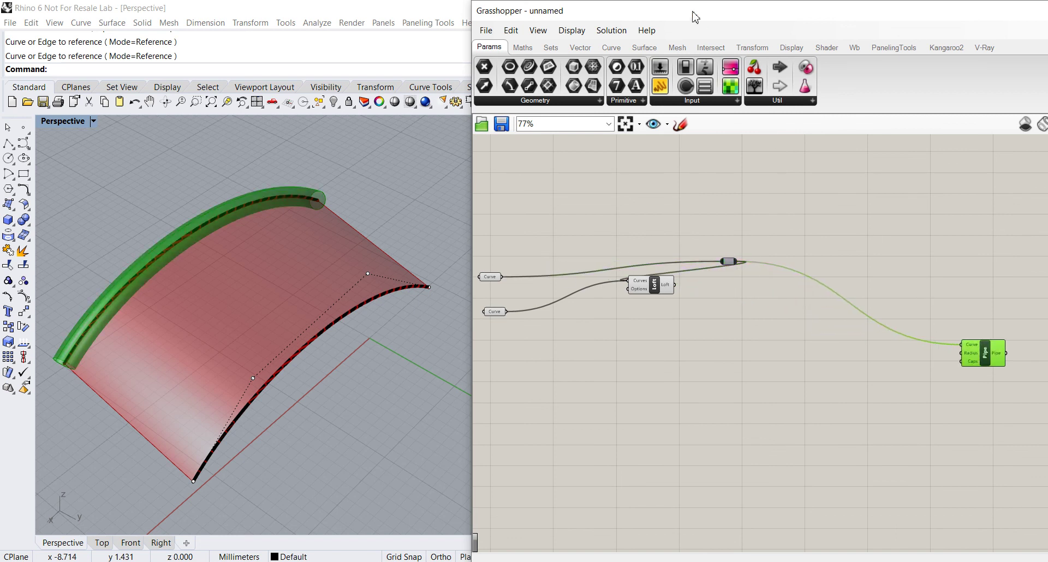
Shift the Grasshopper window left and wire the upper curve into Pipe's Curve input.
drag(692, 18, 650, 17)
scroll(731, 183, down, 2)
right_drag(713, 183, 713, 140)
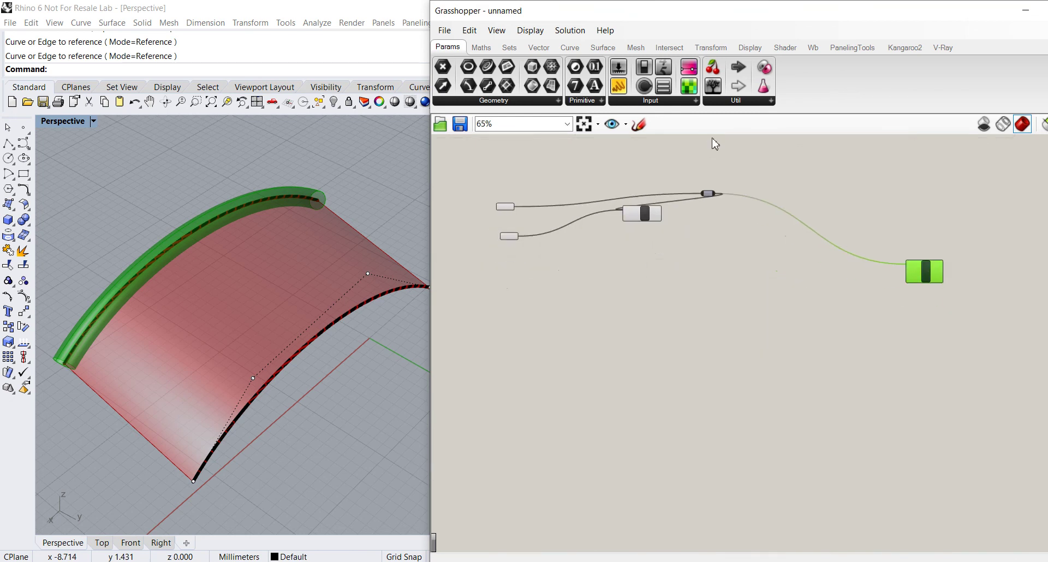
right_drag(704, 215, 702, 219)
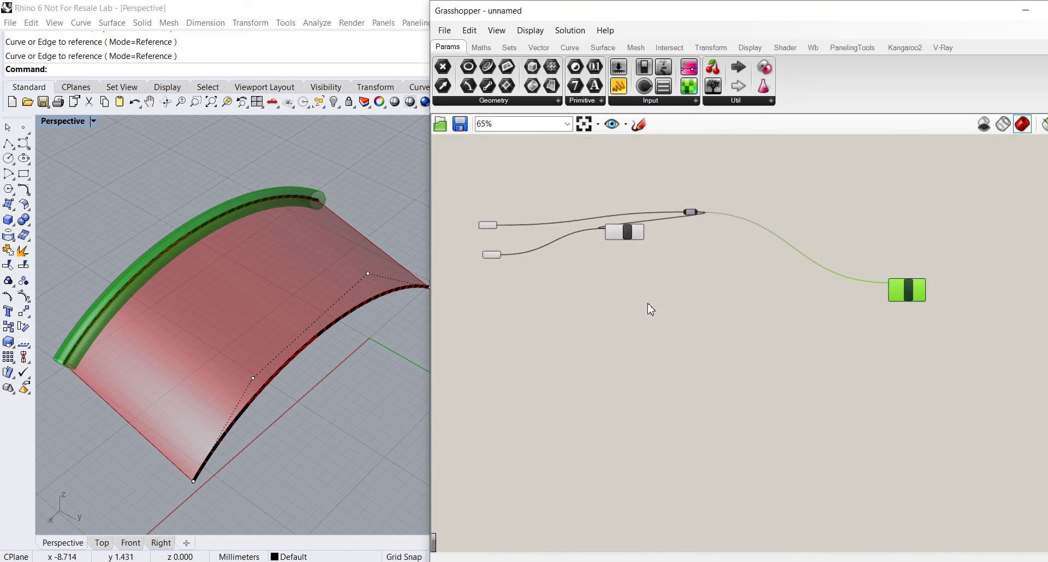
right_drag(782, 262, 782, 265)
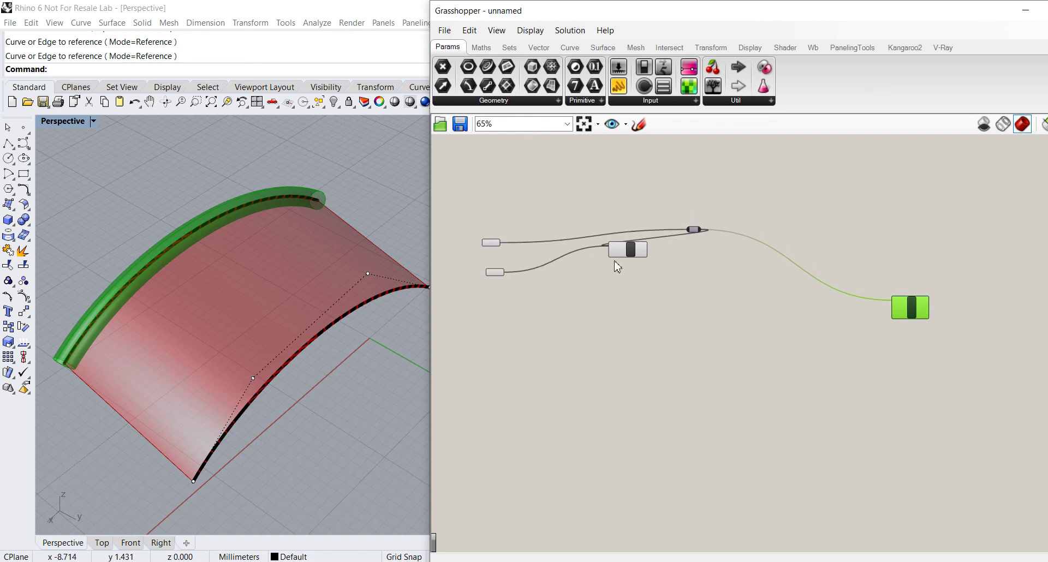
scroll(532, 244, up, 1)
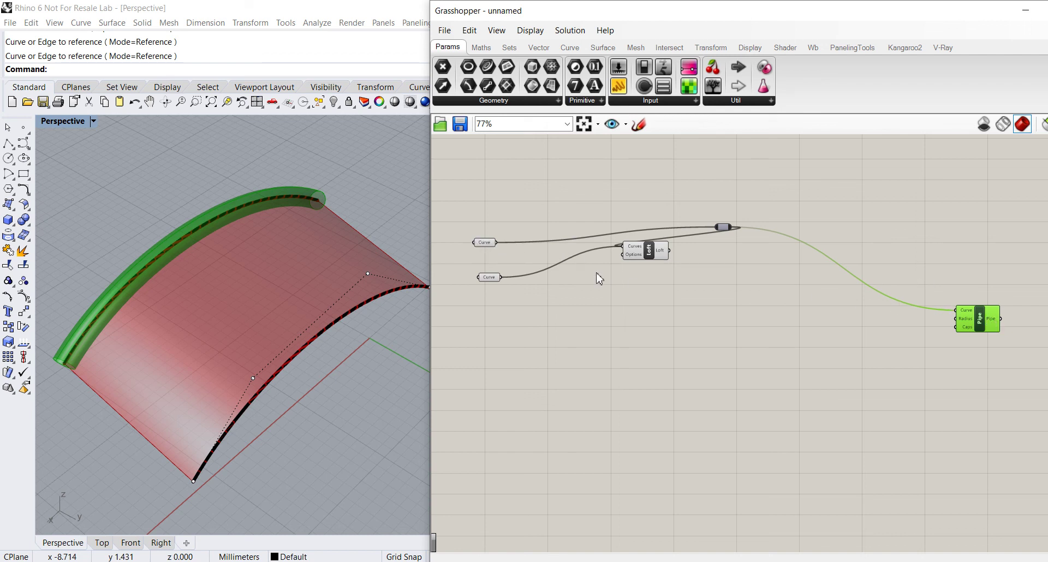
drag(495, 244, 942, 319)
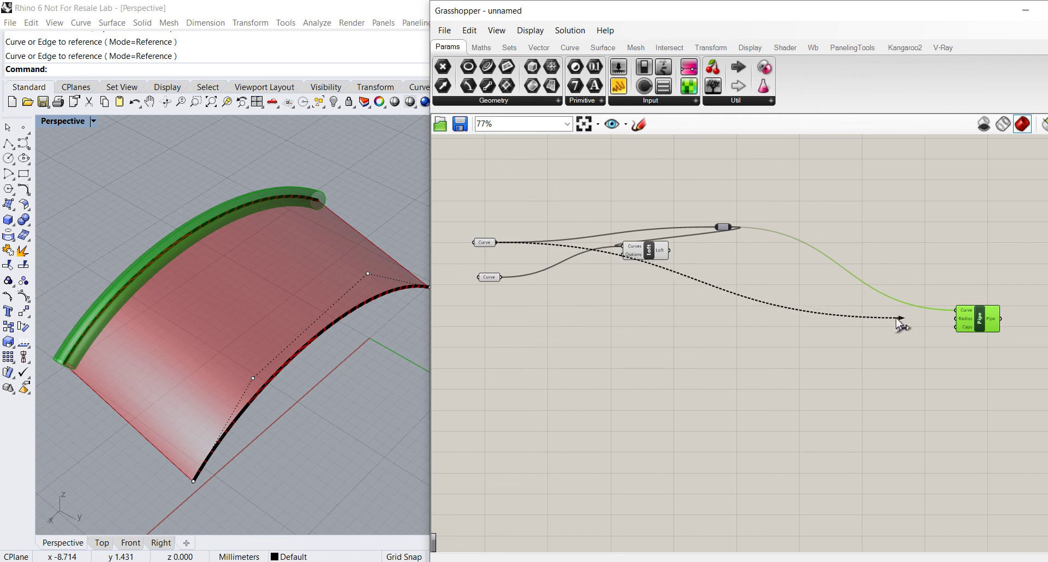
Reposition the relay and bring the Pipe component closer to it.
scroll(747, 257, up, 3)
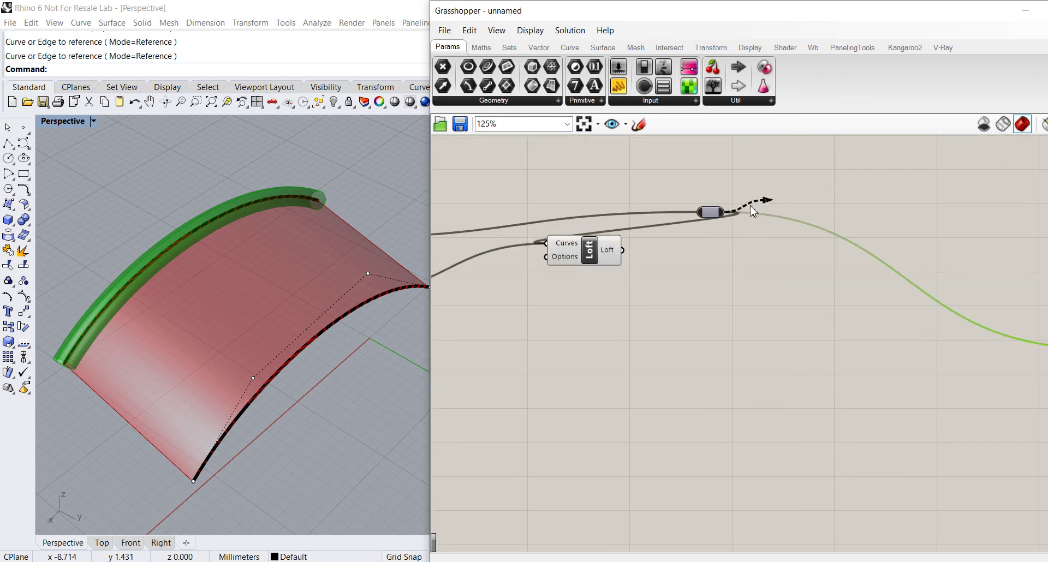
drag(711, 215, 767, 195)
right_drag(830, 308, 721, 284)
drag(670, 190, 671, 203)
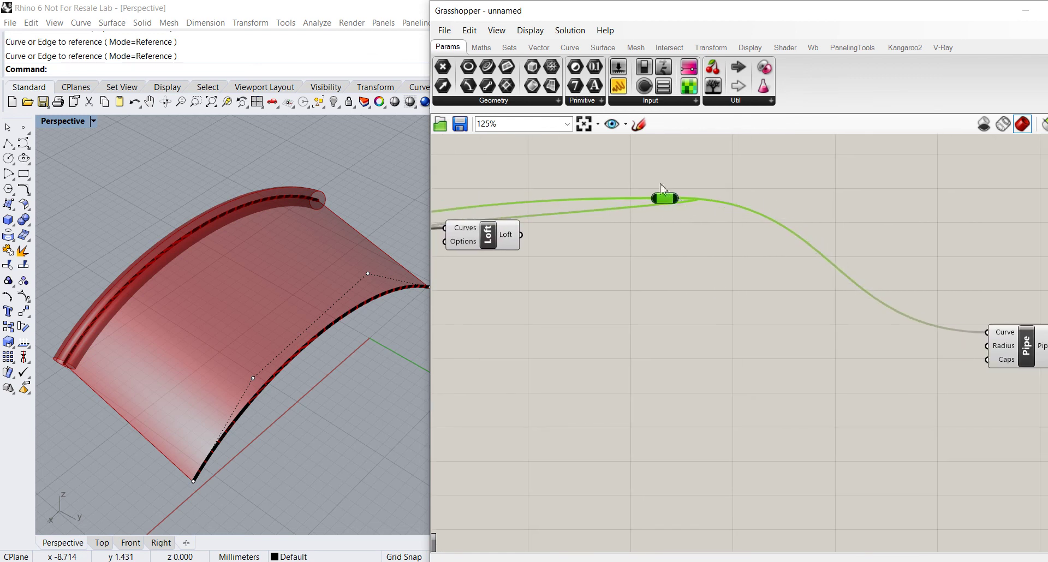
scroll(671, 216, down, 2)
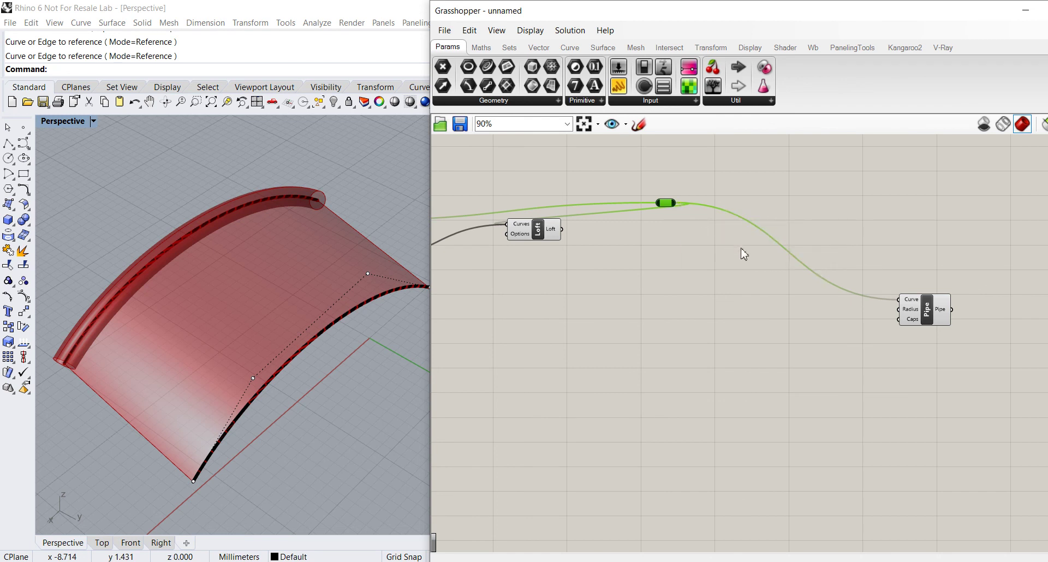
scroll(877, 290, down, 2)
drag(672, 209, 626, 198)
right_drag(651, 219, 691, 217)
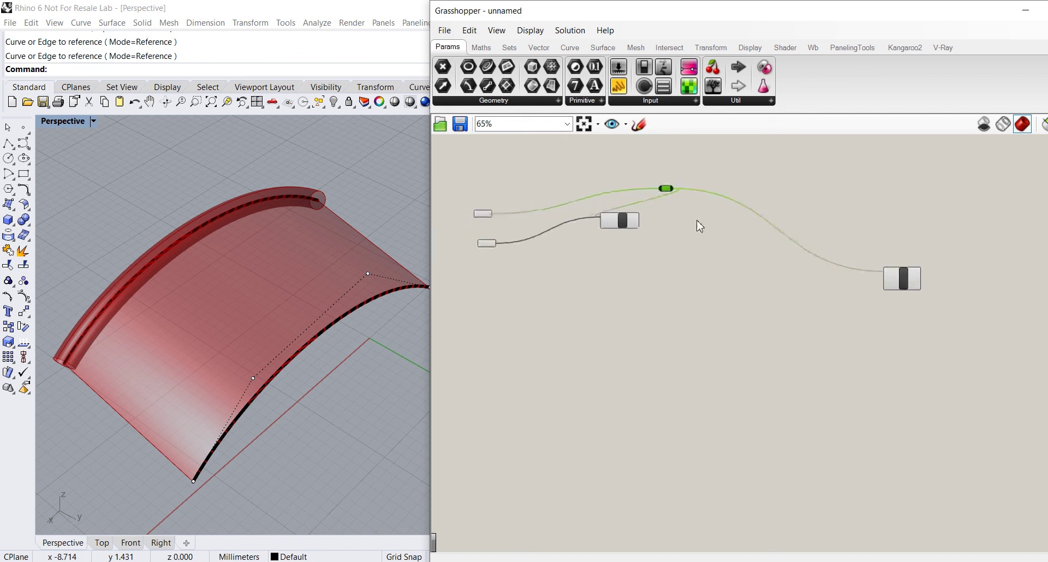
drag(900, 285, 865, 271)
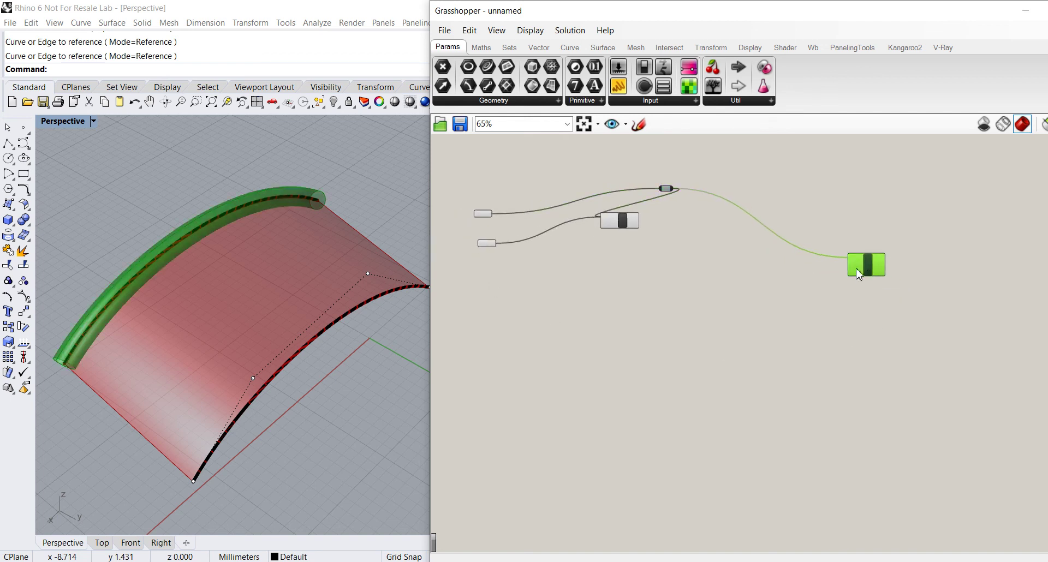
Lower the Loft beneath the relay and pull Pipe left toward the others.
right_drag(657, 234, 646, 242)
scroll(646, 242, up, 4)
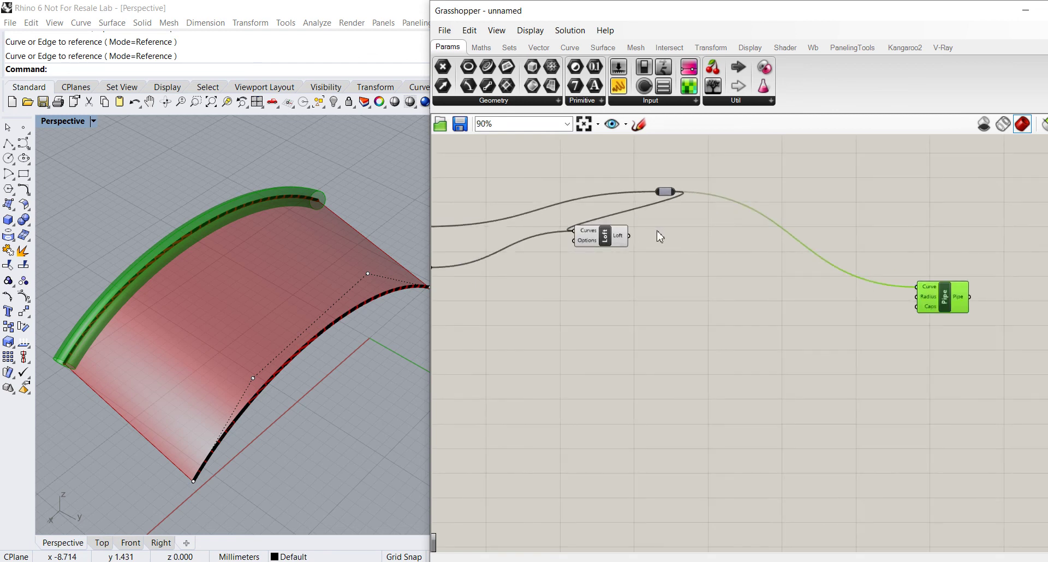
drag(639, 260, 647, 312)
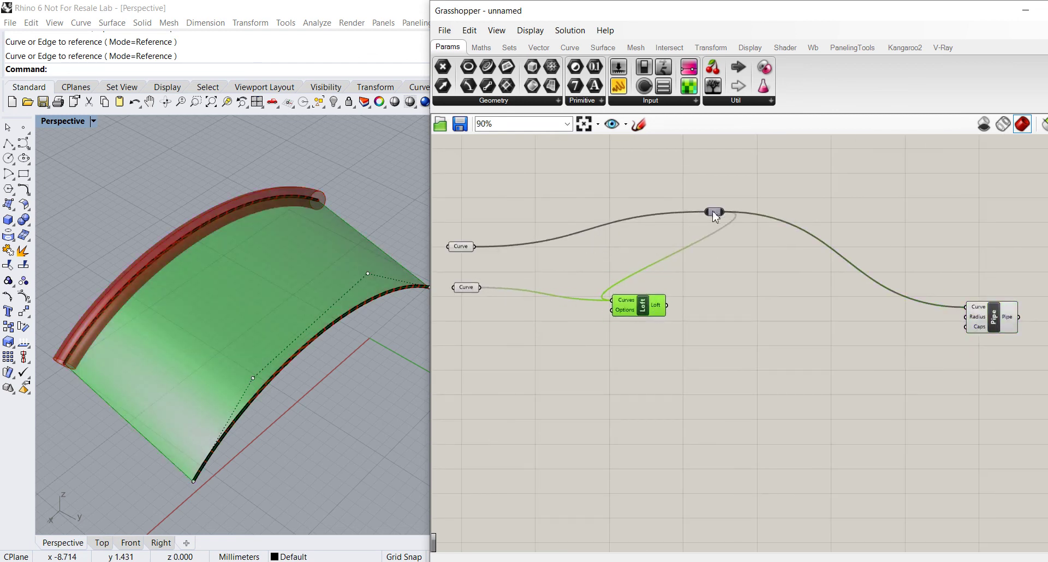
drag(715, 215, 660, 222)
drag(981, 319, 809, 295)
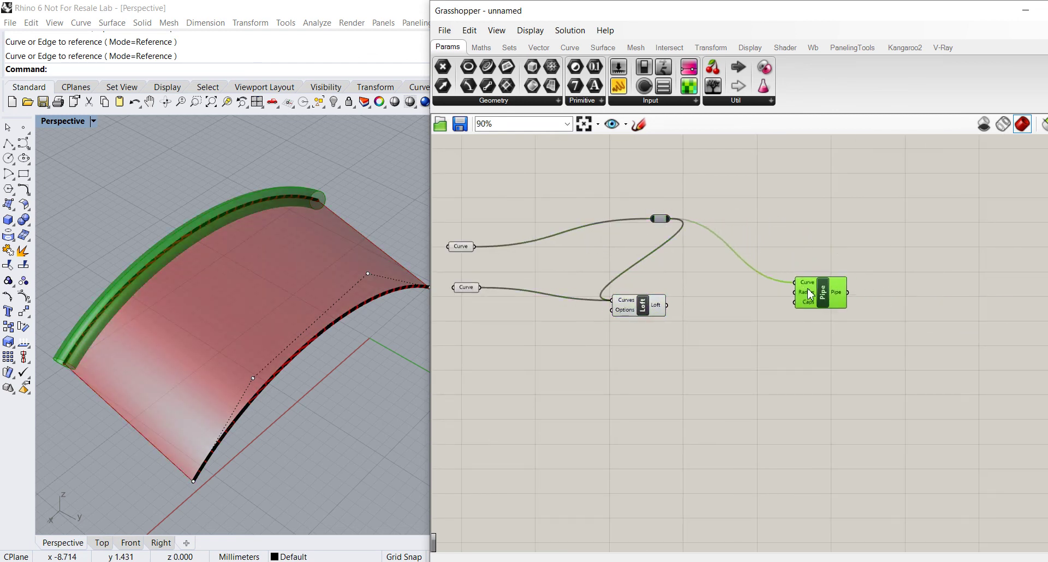
scroll(685, 234, up, 7)
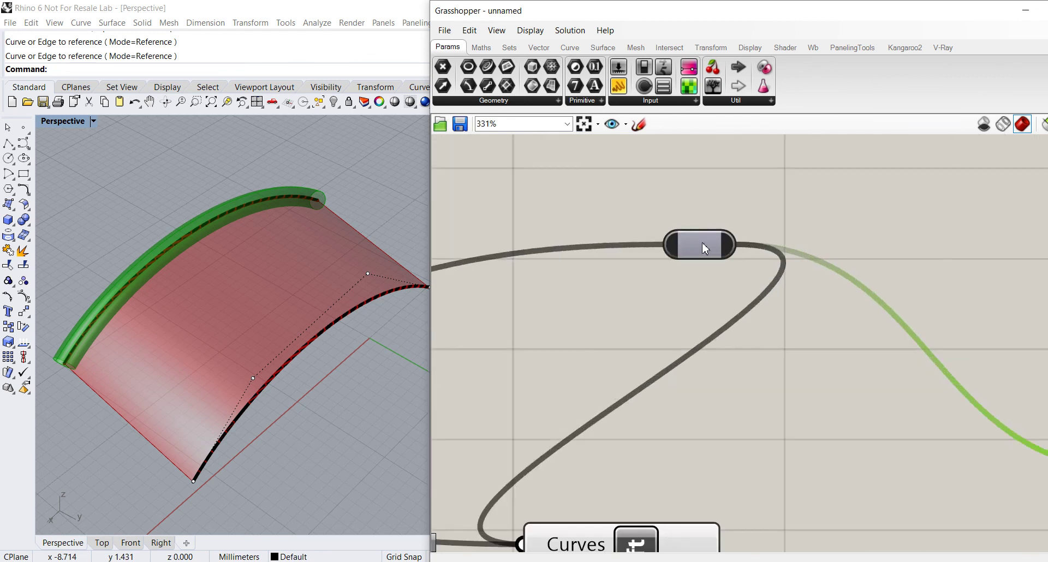
Name the upper-curve wire relay 'relay1'.
drag(701, 243, 679, 238)
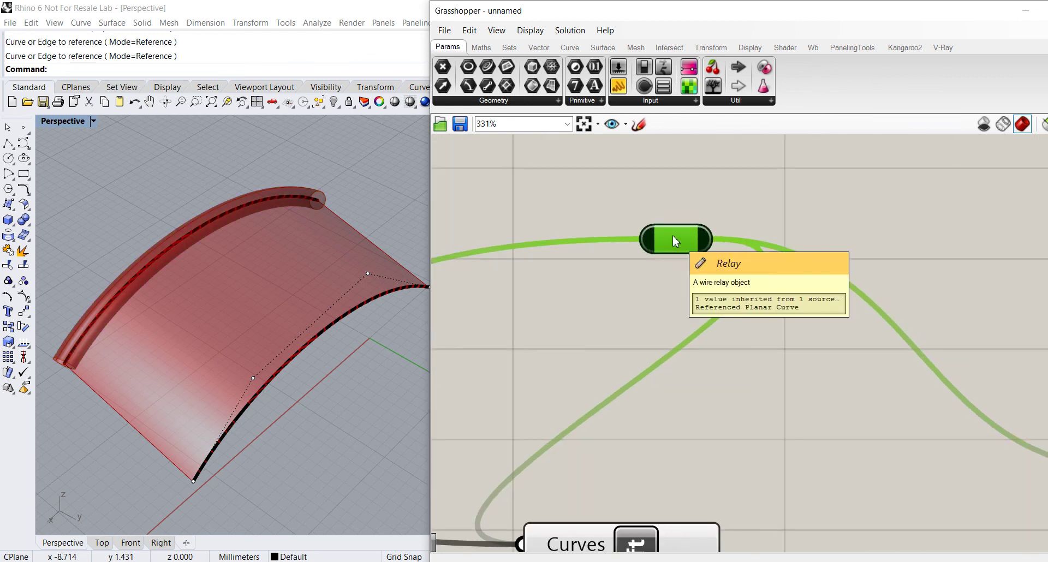
right_click(673, 235)
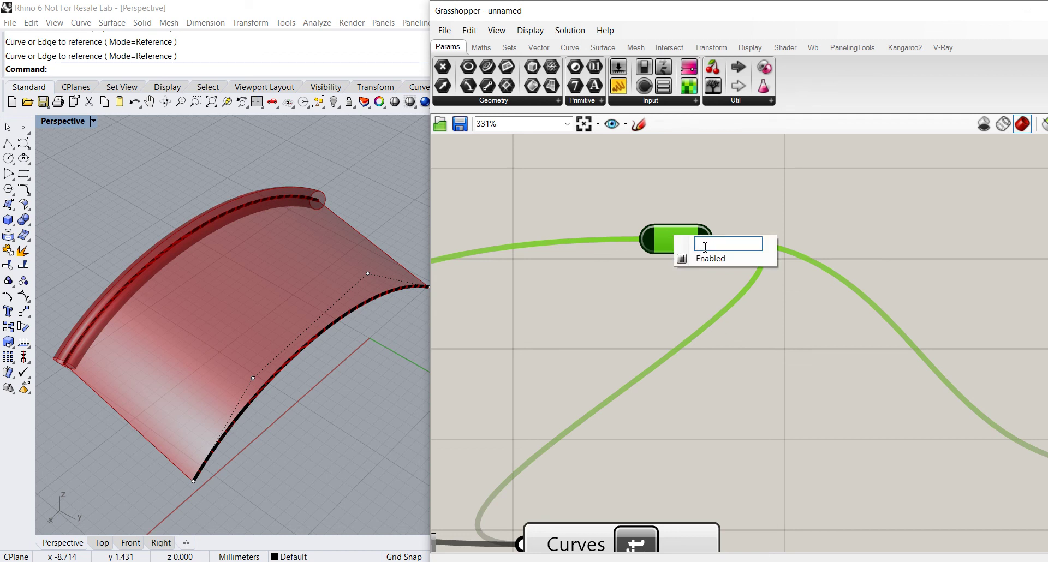
text(relay1)
key(Return)
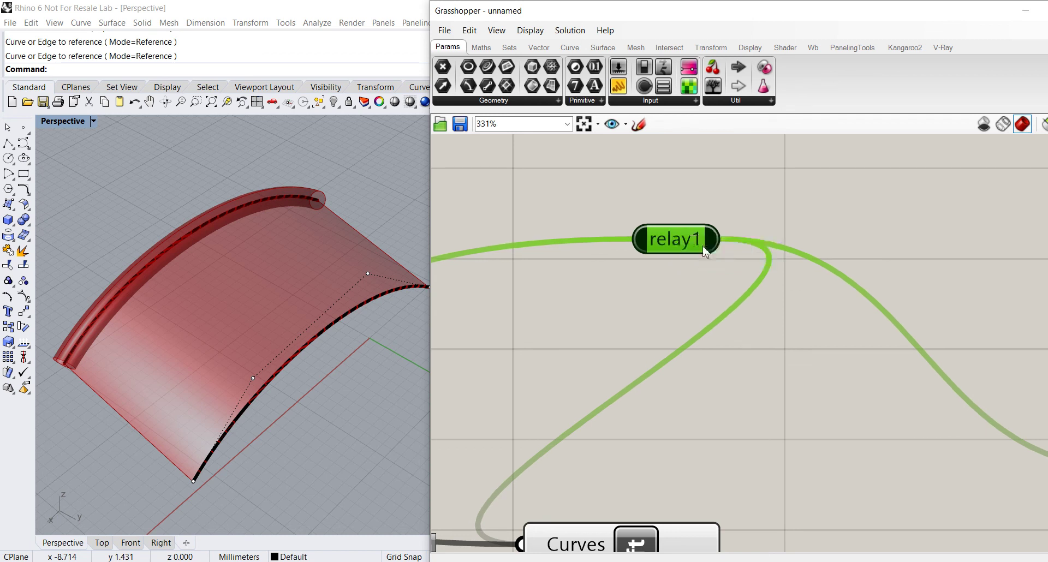
Arrange Pipe up and left, relay1 slightly right, and Loft to the right around it.
scroll(676, 231, down, 2)
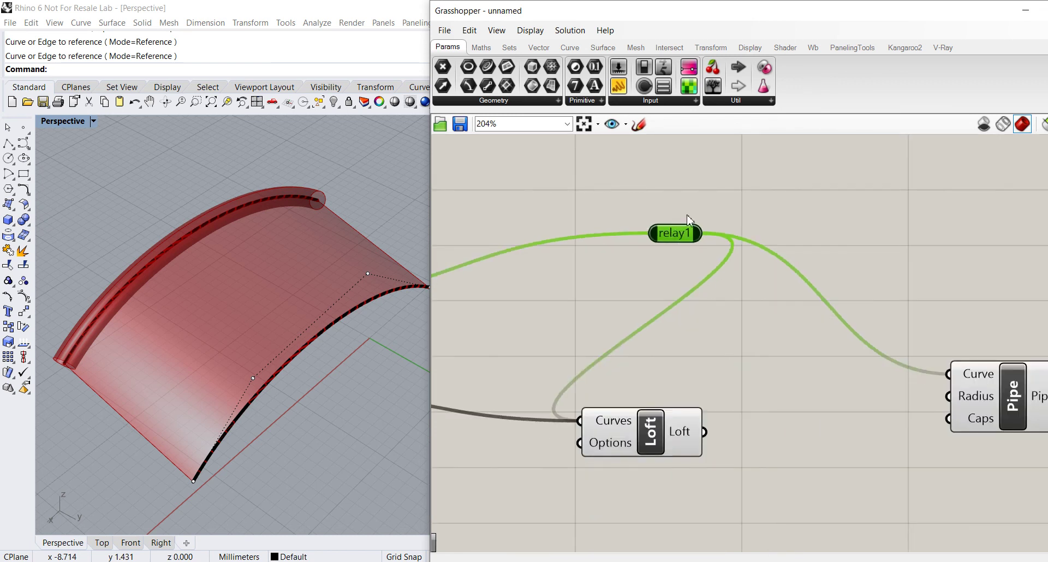
scroll(686, 231, up, 1)
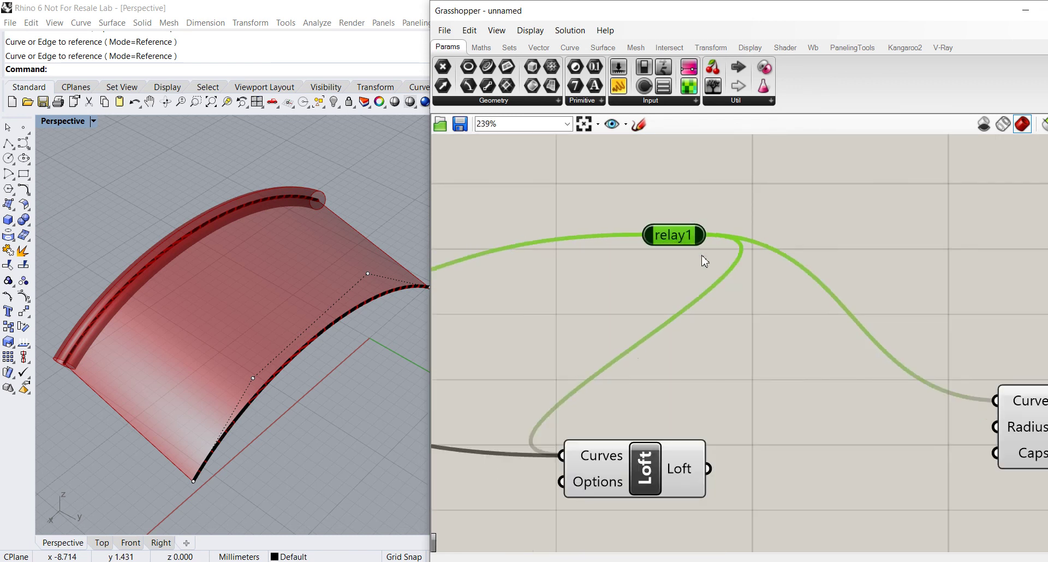
drag(1031, 435, 924, 406)
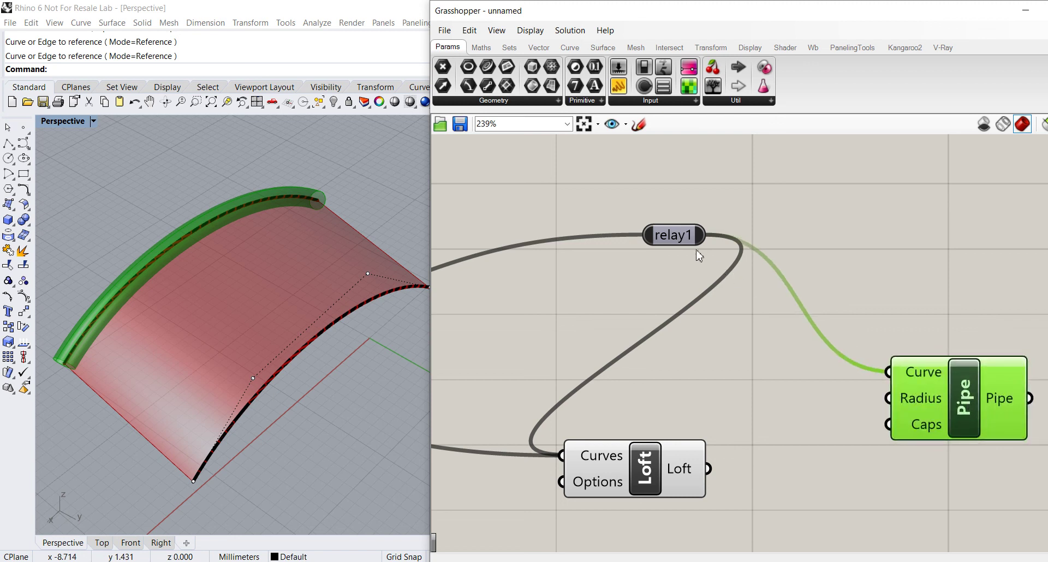
drag(687, 236, 707, 239)
drag(672, 469, 850, 476)
scroll(809, 404, down, 2)
right_drag(807, 402, 850, 365)
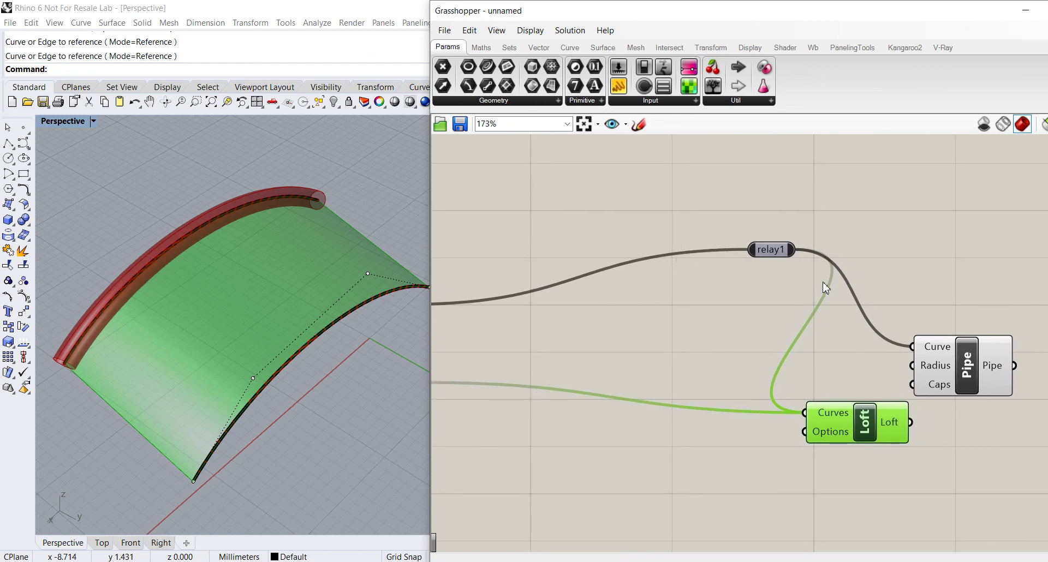